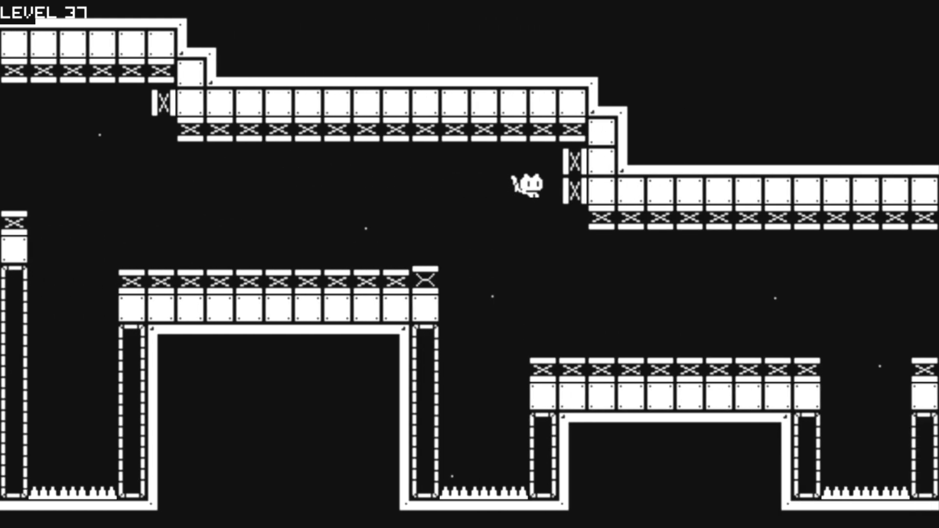
# Step: Fly the cat across level 37's gaps and spike pits to clear the level
pyautogui.press('space')
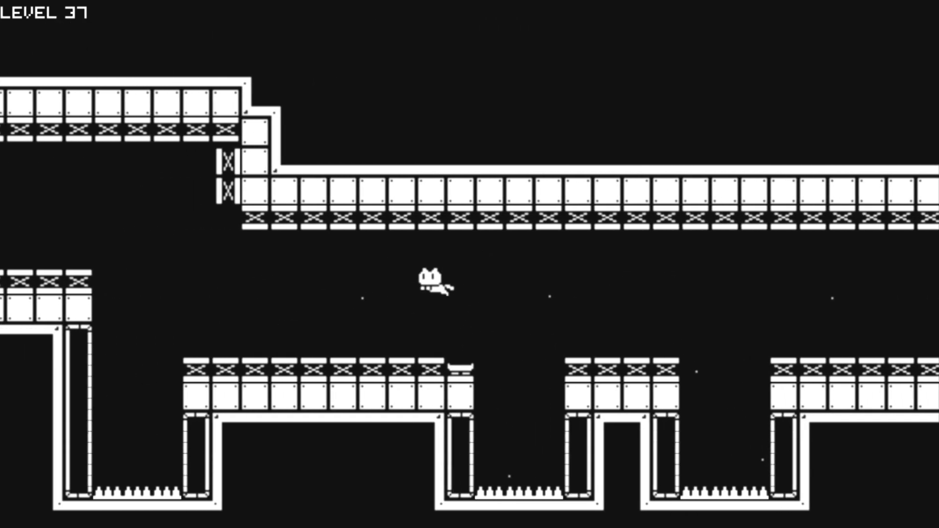
pyautogui.press('space')
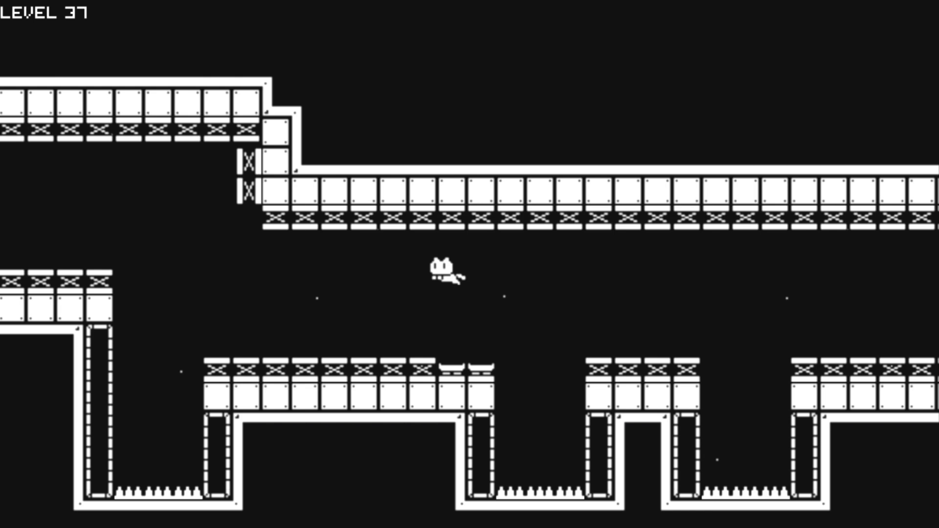
pyautogui.press('space')
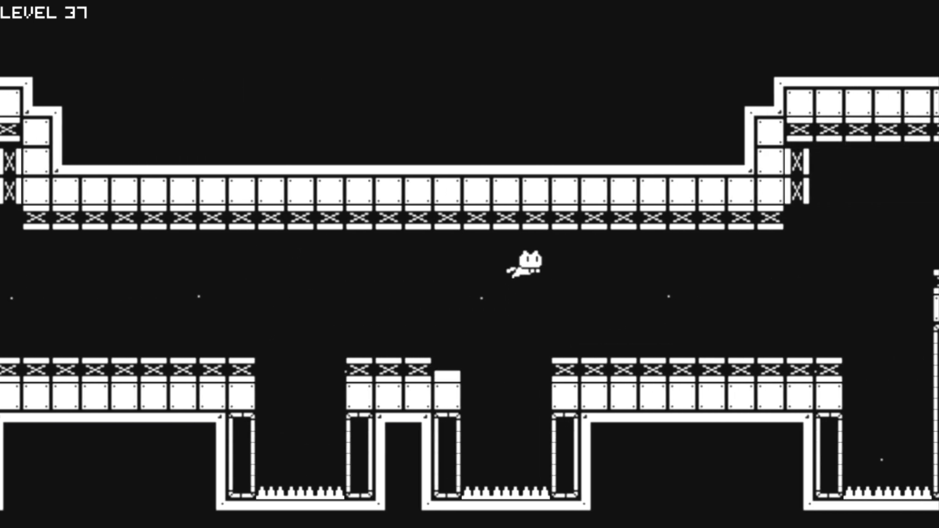
pyautogui.press('space')
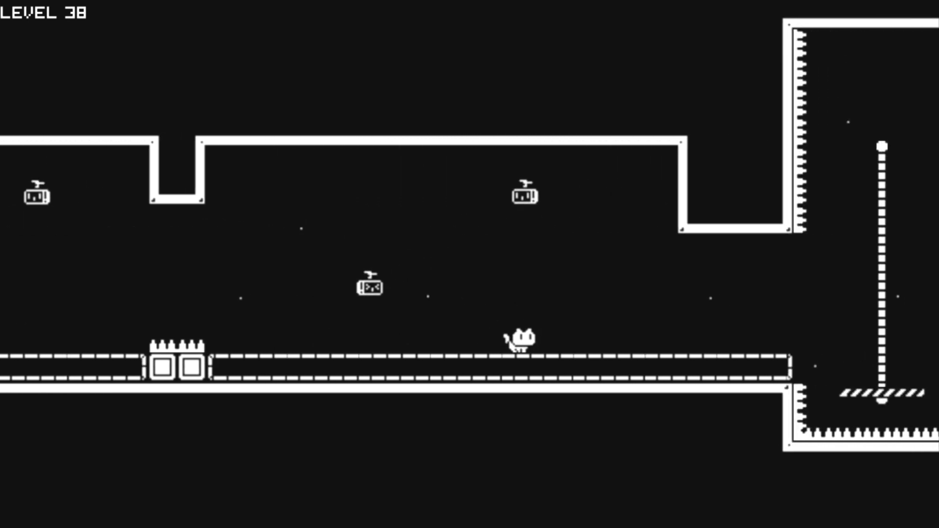
# Step: Ride level 38's striped rail platform and leap off toward the exit door
pyautogui.press('space')
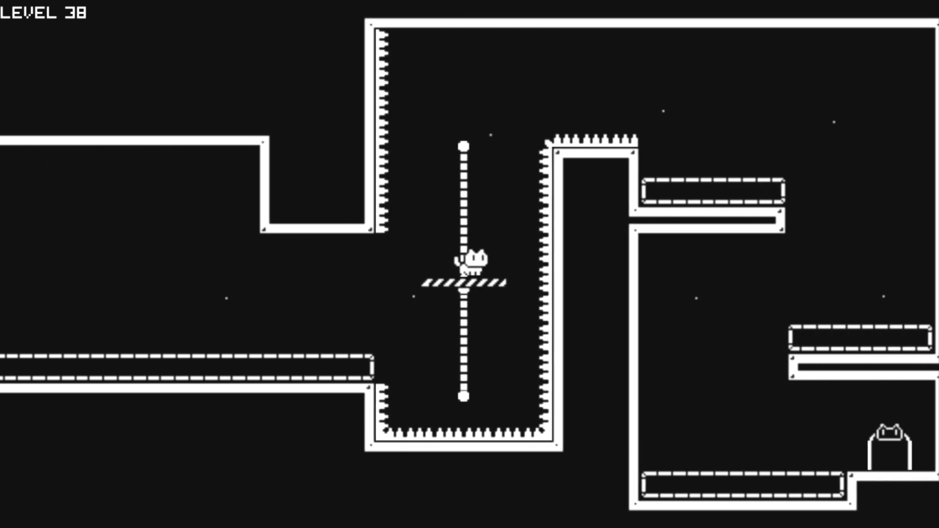
pyautogui.press('space')
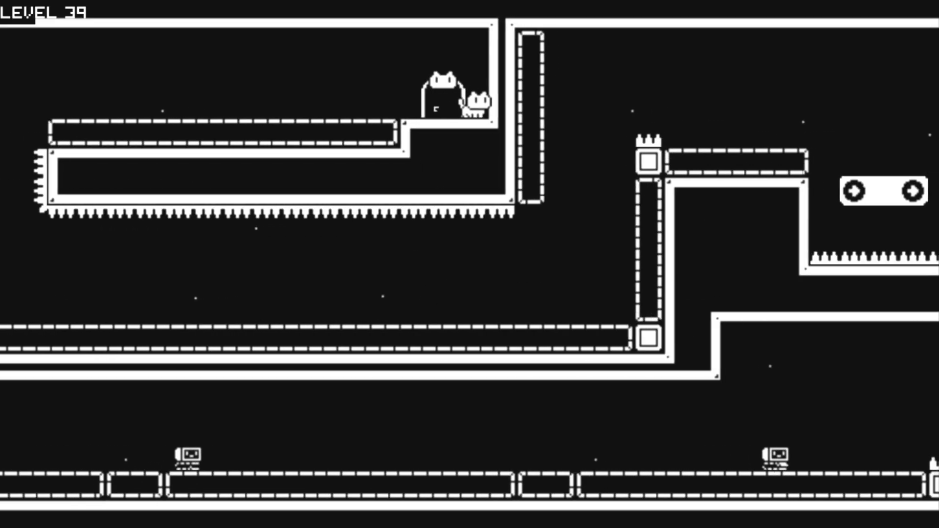
# Step: Jump up beside the wall and hop across the moving platforms over the spikes in level 39
pyautogui.press('Left')
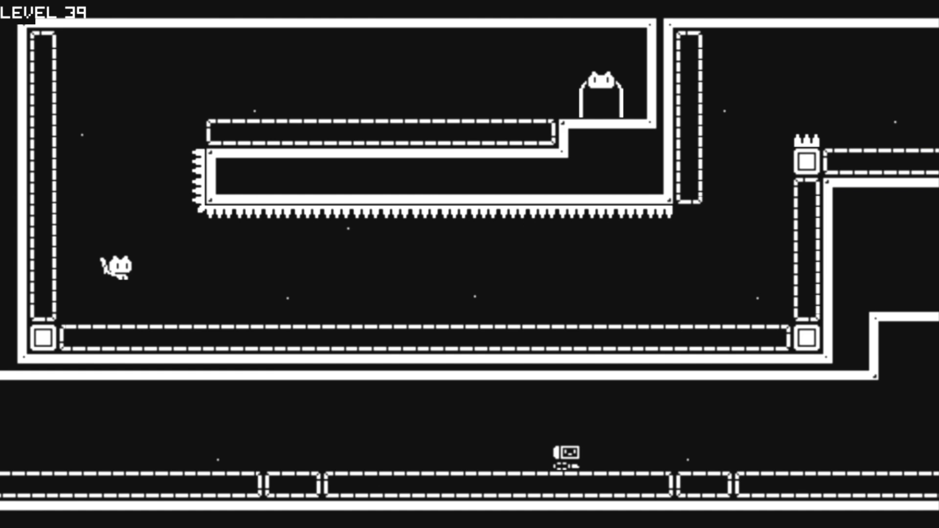
pyautogui.press('Right')
pyautogui.press('space')
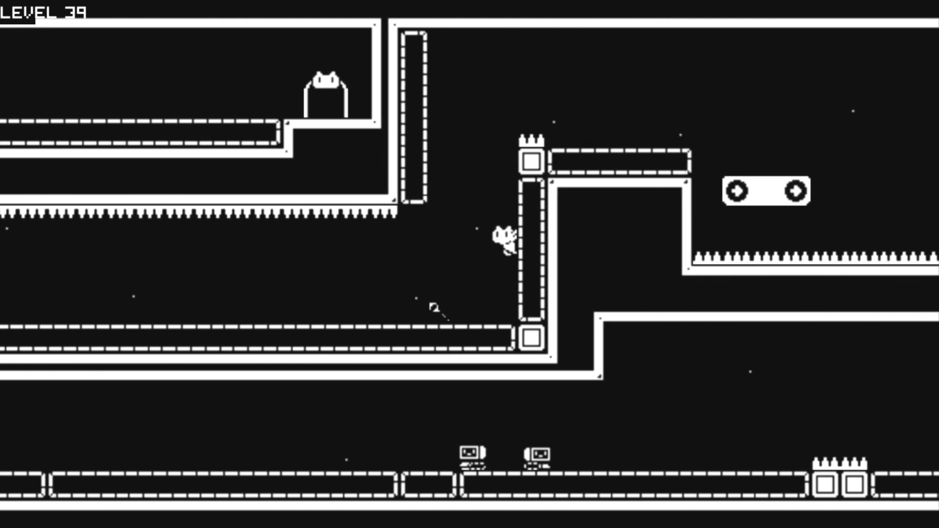
pyautogui.press('Right')
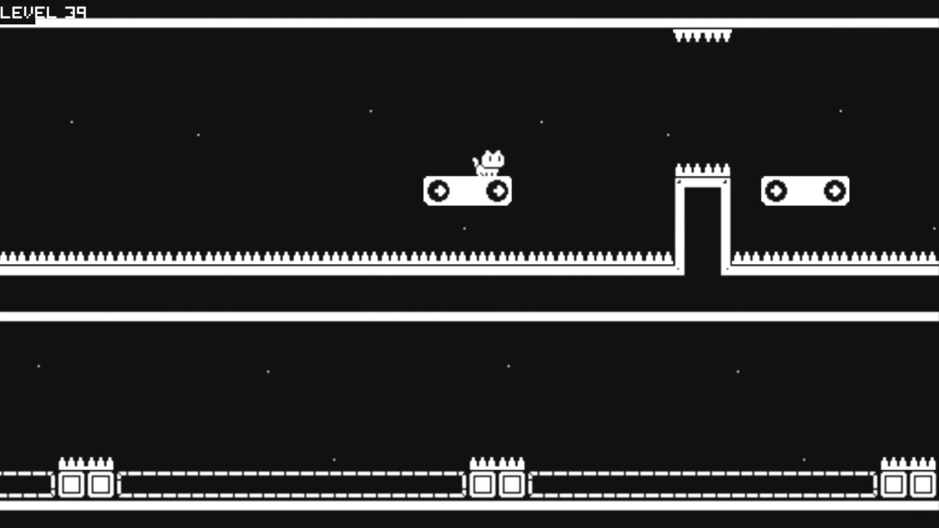
pyautogui.press('space')
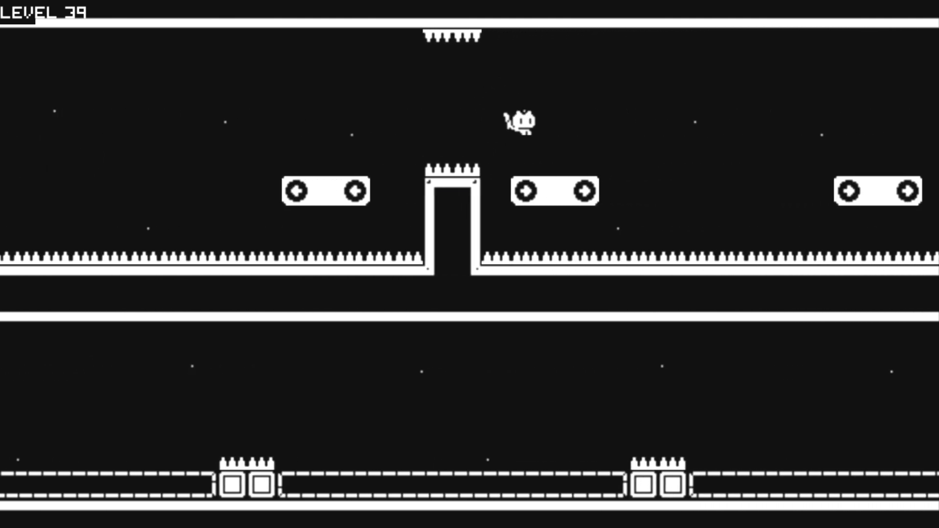
pyautogui.press('space')
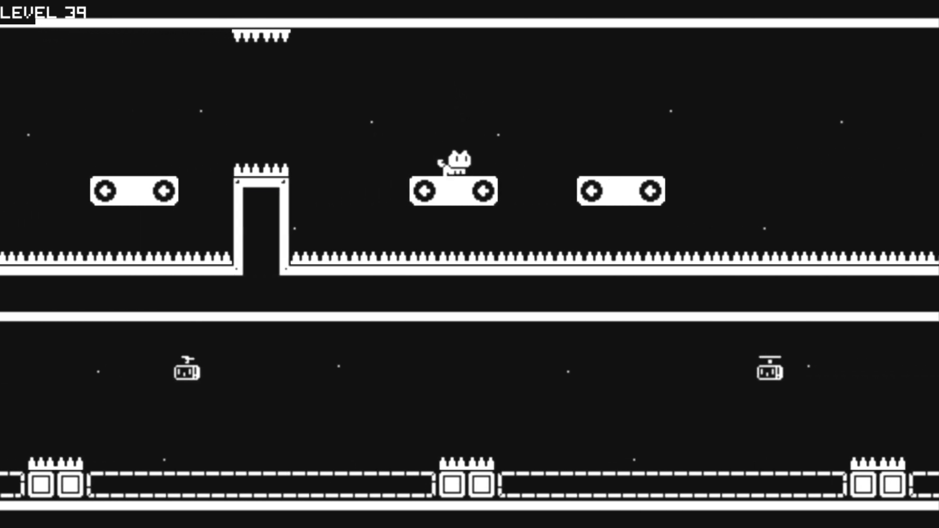
pyautogui.press('space')
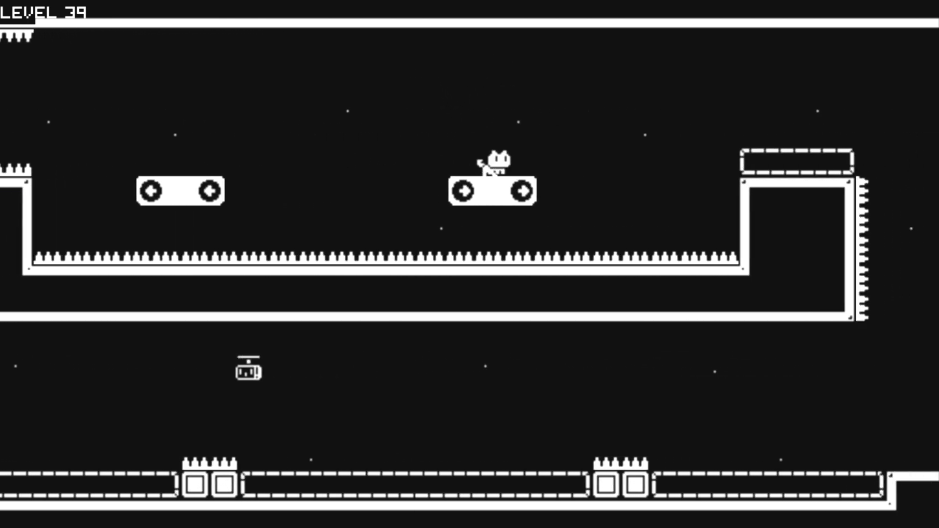
pyautogui.press('space')
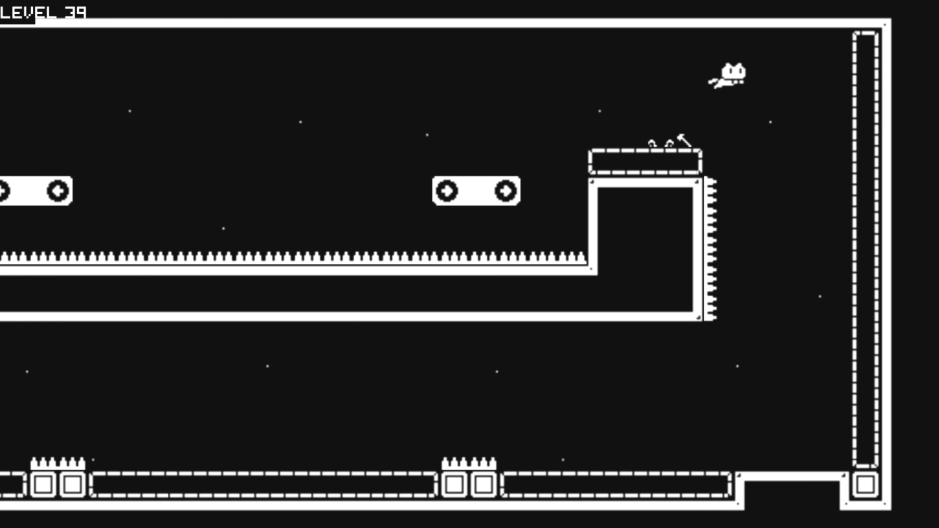
# Step: Run across the lower floor, work through the shafts and walk into level 39's exit door
pyautogui.press('space')
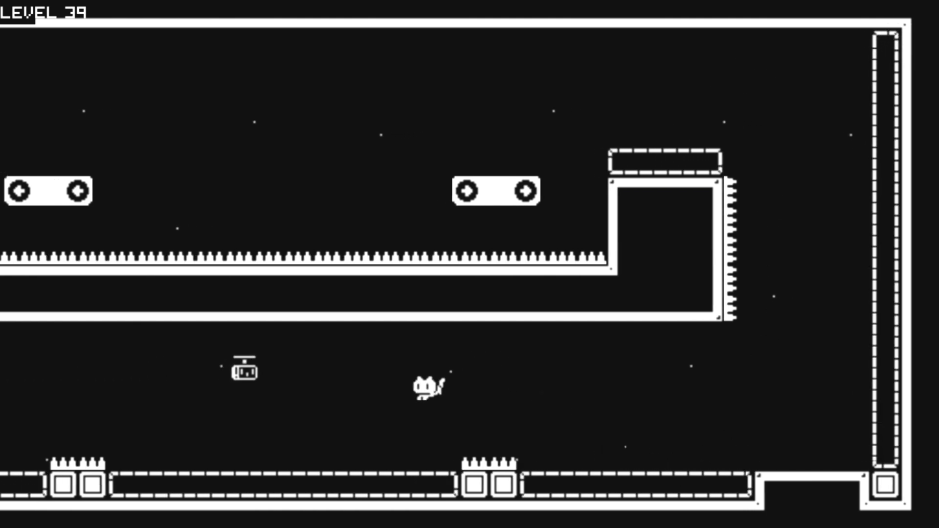
pyautogui.press('space')
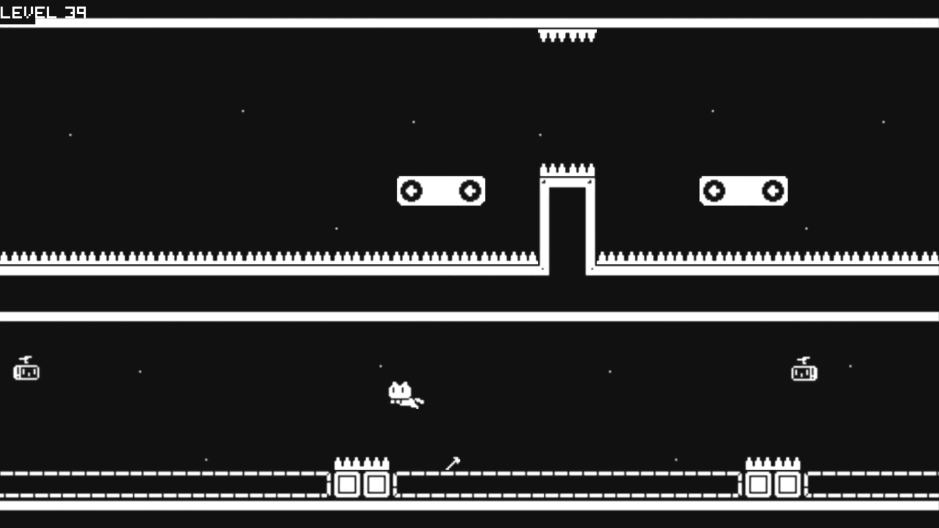
pyautogui.press('space')
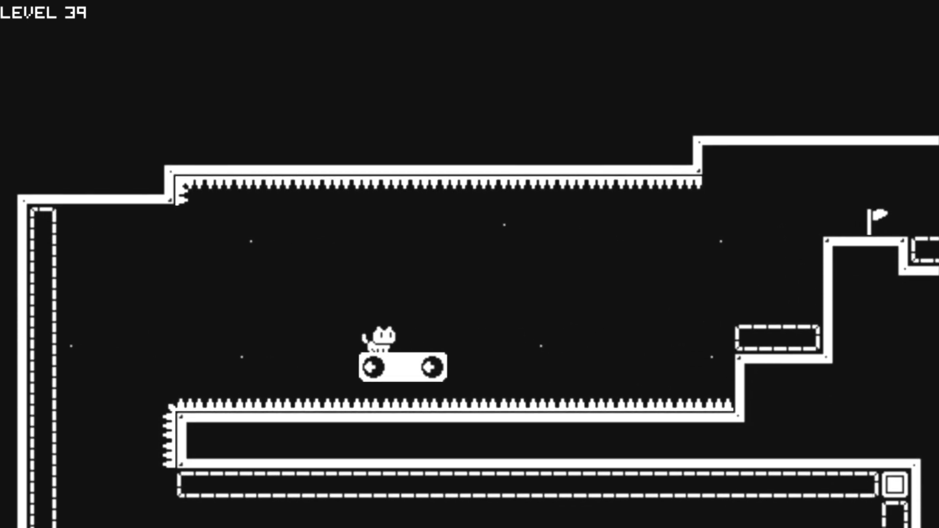
pyautogui.press('Left')
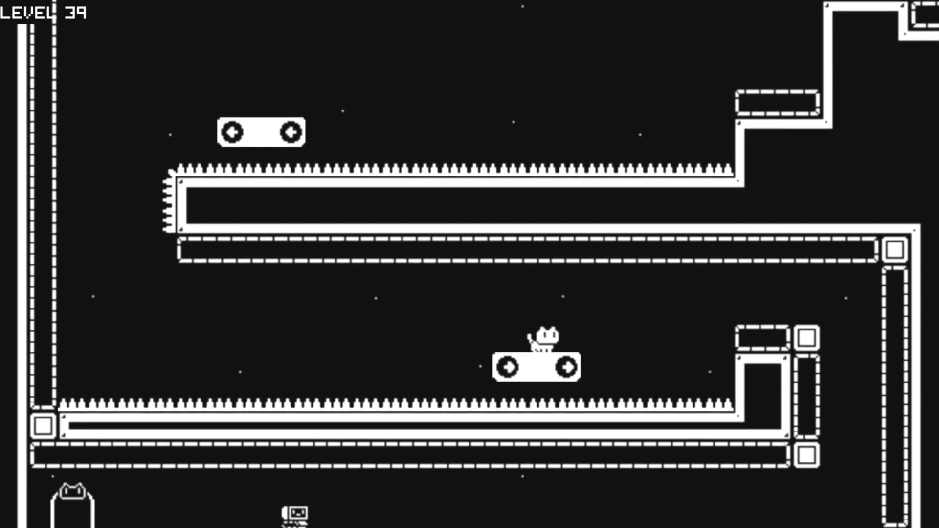
pyautogui.press('Right')
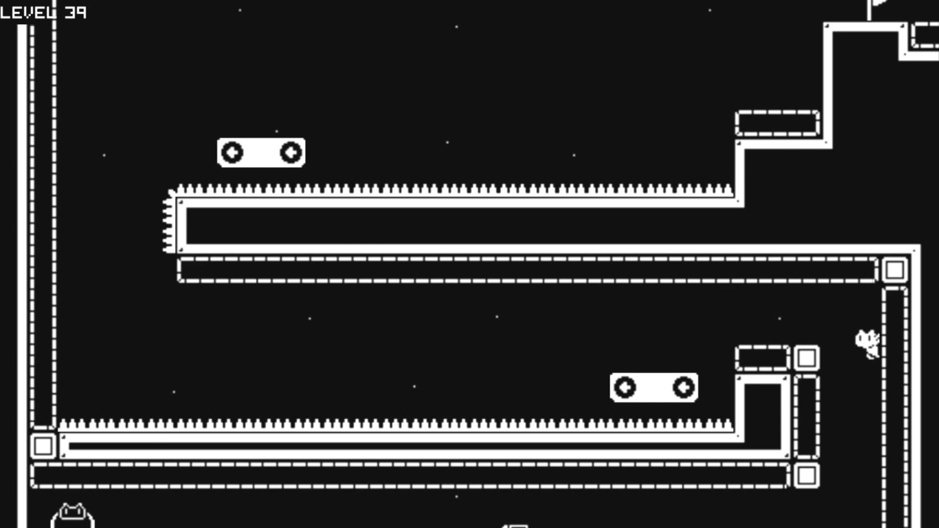
pyautogui.press('Up')
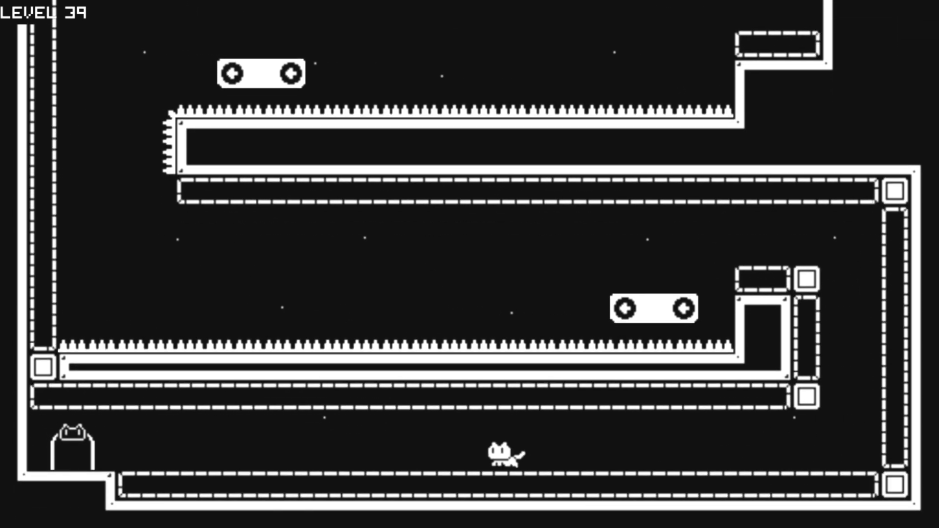
pyautogui.press('Left')
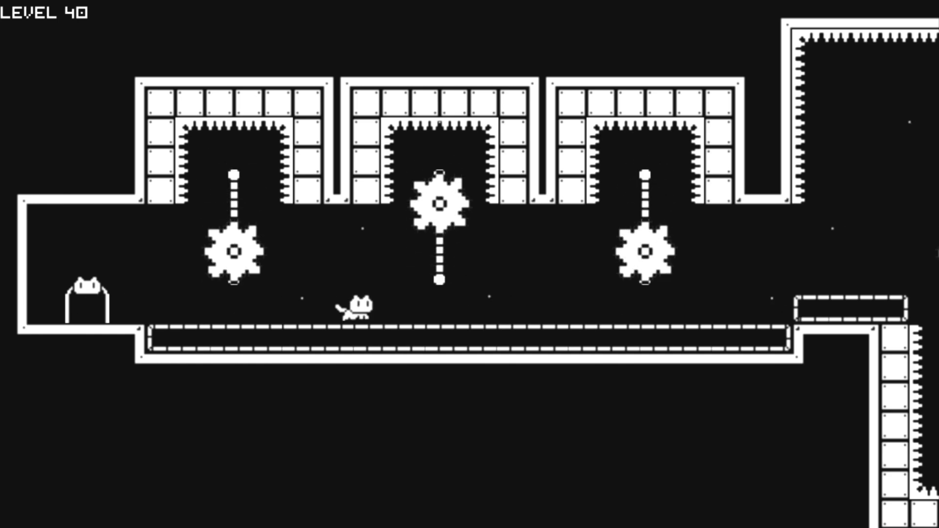
# Step: Leap across the sawblade pits and pillars of level 40 down onto the lower ledge
pyautogui.press('Right')
pyautogui.press('Up')
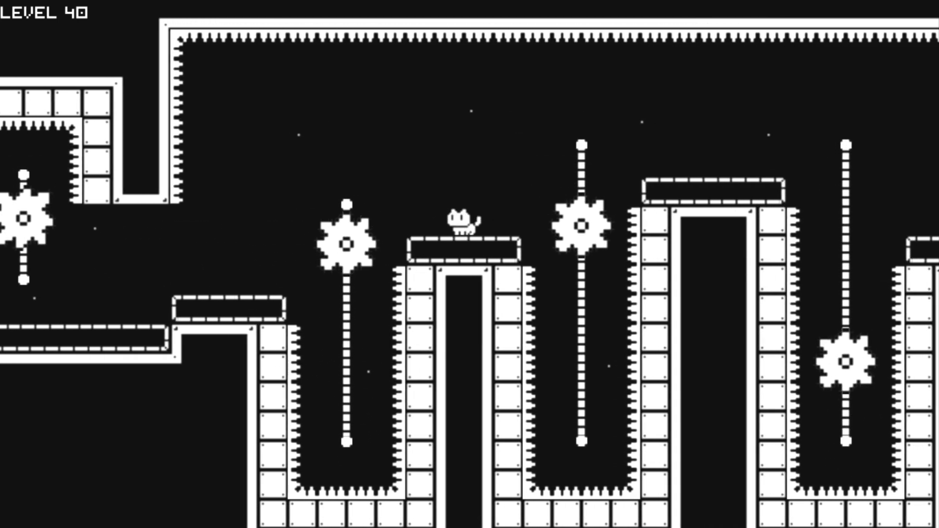
pyautogui.press('Up')
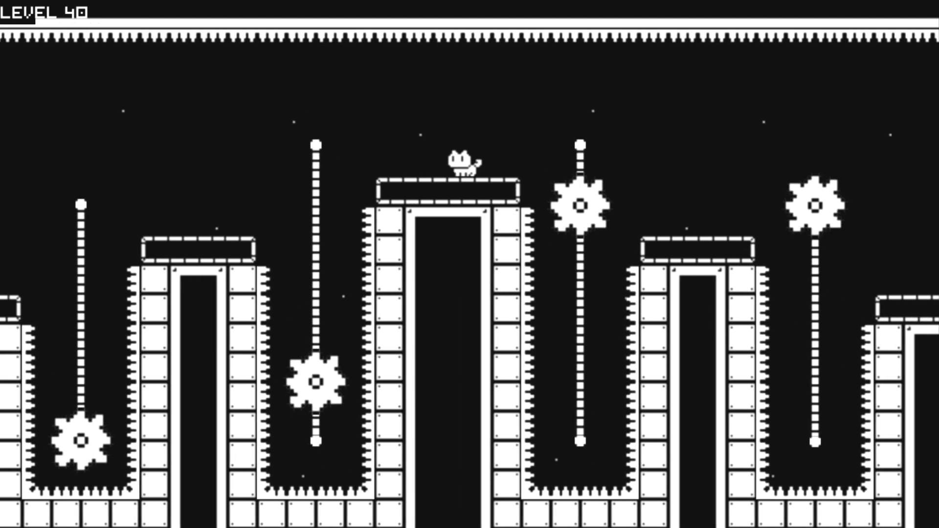
pyautogui.press('Right')
pyautogui.press('Up')
pyautogui.press('Up')
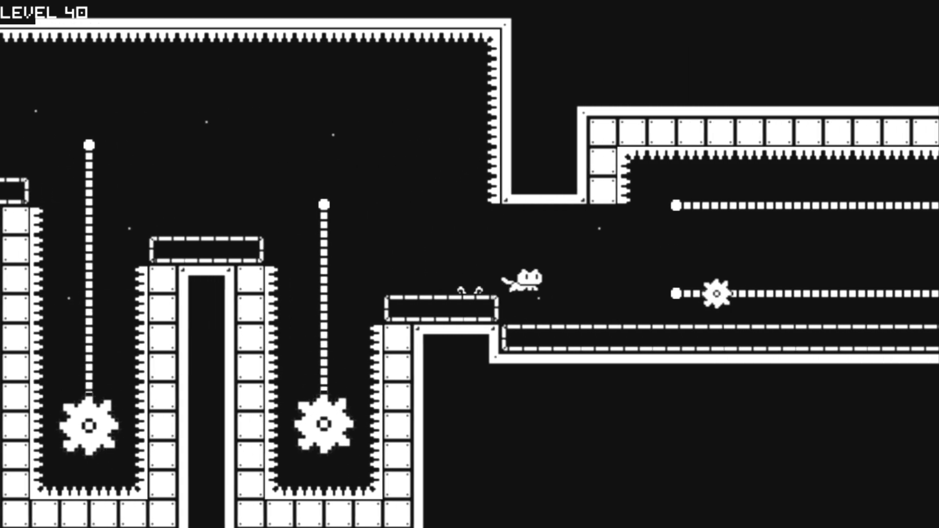
# Step: Run along the lower ledge, jump the rail sawblade and reach level 40's exit door
pyautogui.press('Right')
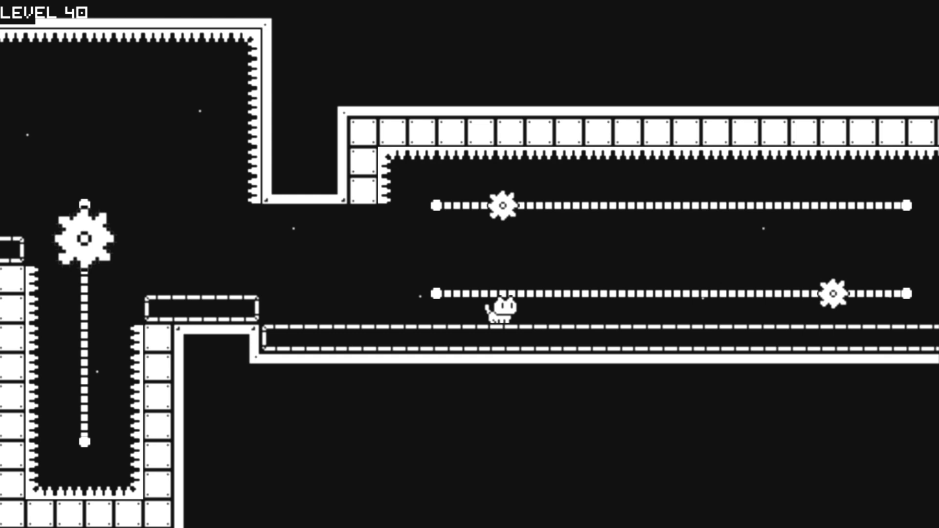
pyautogui.press('Up')
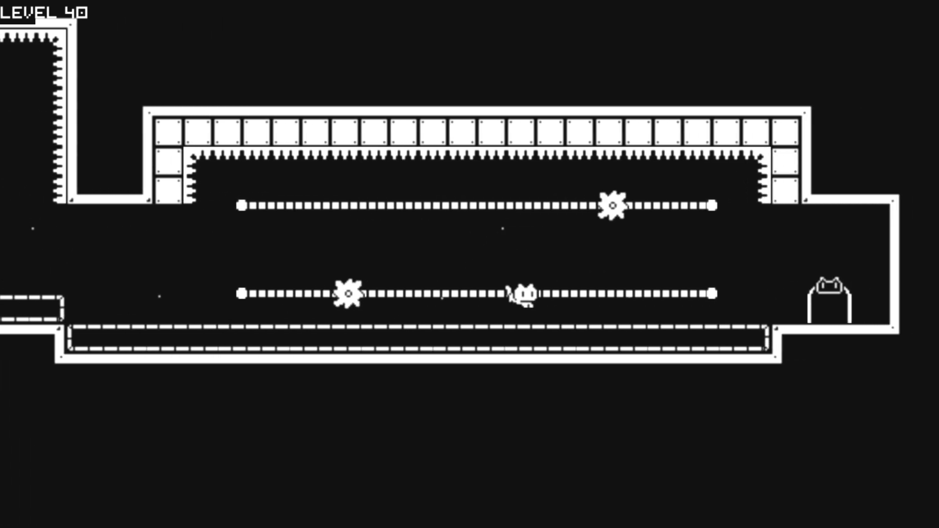
pyautogui.press('Right')
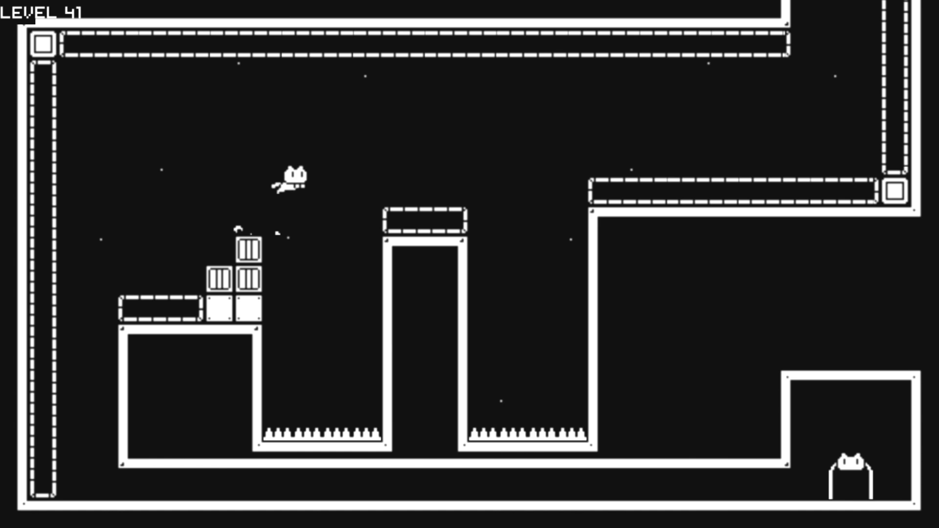
# Step: Climb out the top-right opening of level 41 and cross the sawblade pit to the crate stack
pyautogui.press('Up')
pyautogui.press('Right')
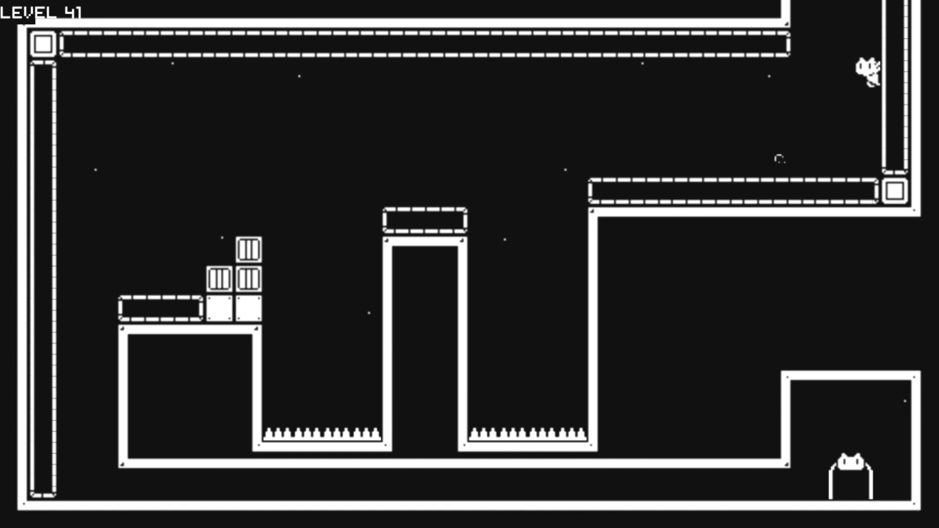
pyautogui.press('Up')
pyautogui.press('Left')
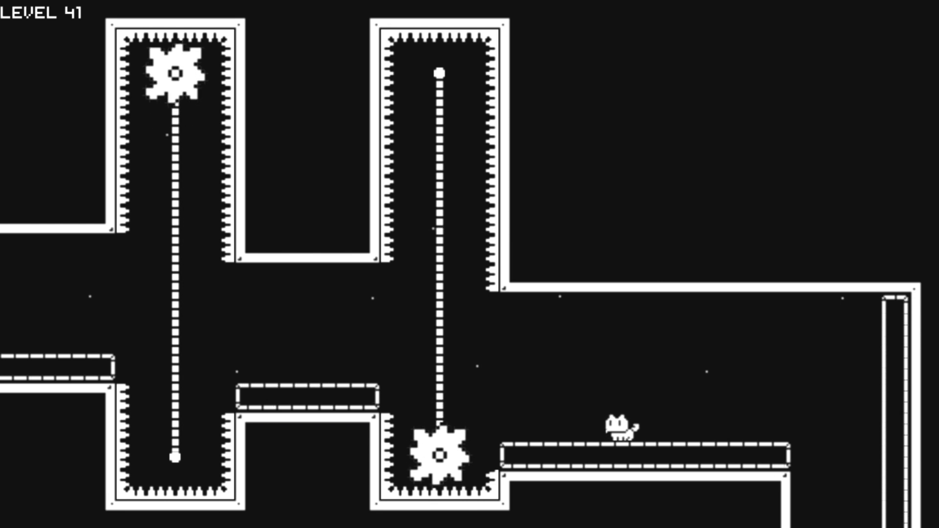
pyautogui.press('Left')
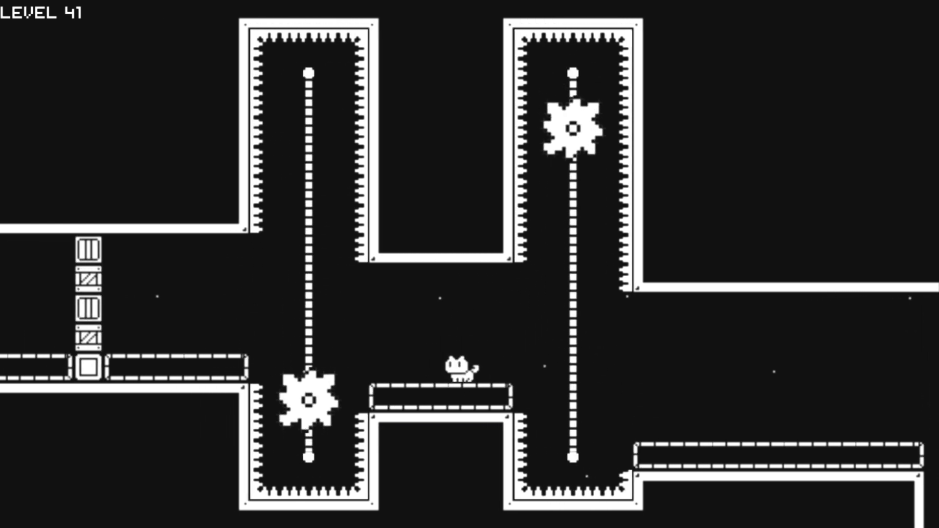
pyautogui.press('Up')
pyautogui.press('Left')
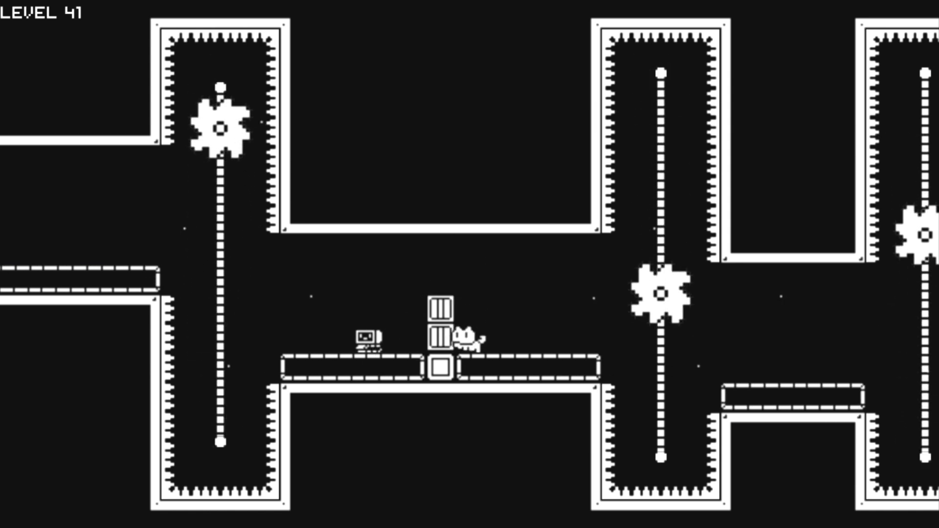
# Step: Climb the crate stack, hop the saw gaps and settle on the middle platform near the exit
pyautogui.press('Up')
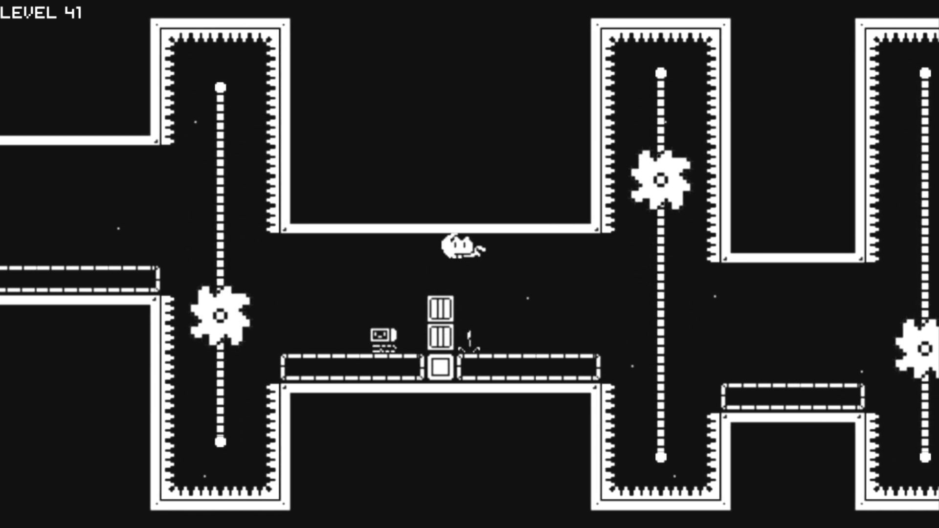
pyautogui.press('Left')
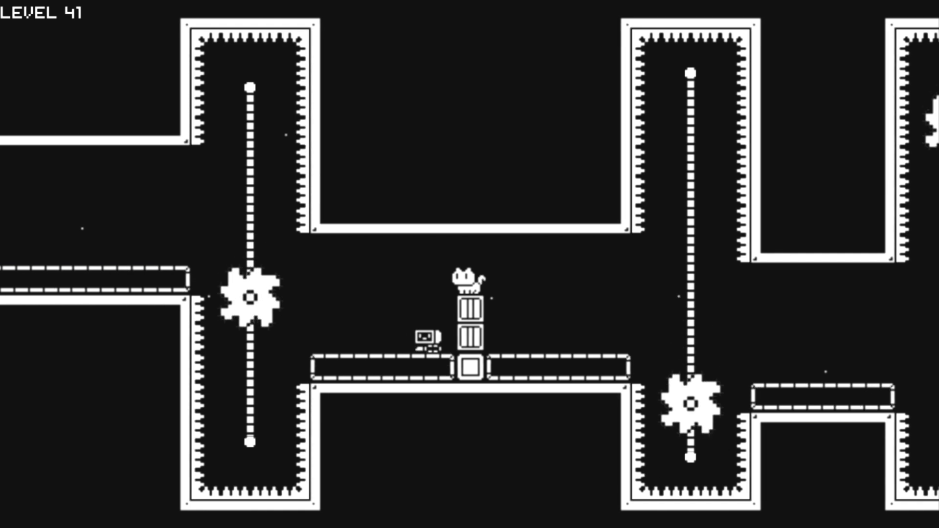
pyautogui.press('Left')
pyautogui.press('Left')
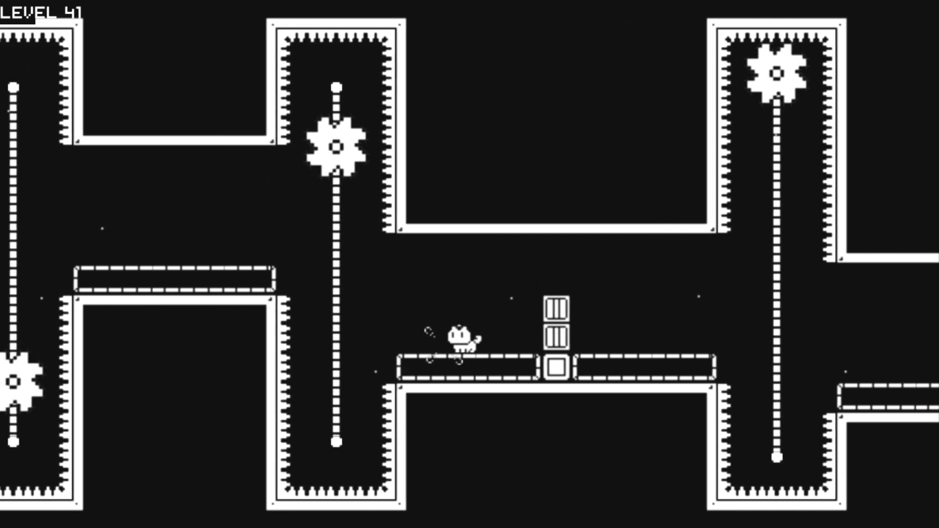
pyautogui.press('Up')
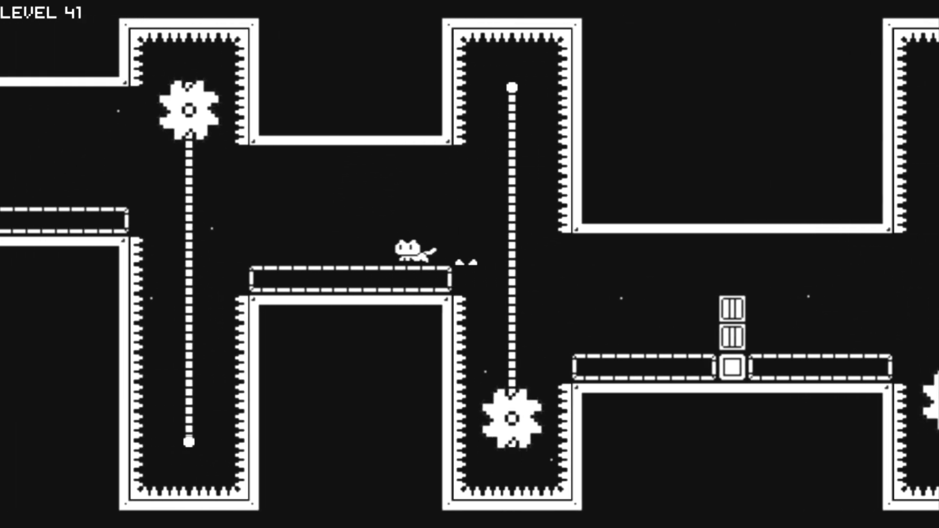
pyautogui.press('Up')
pyautogui.press('Left')
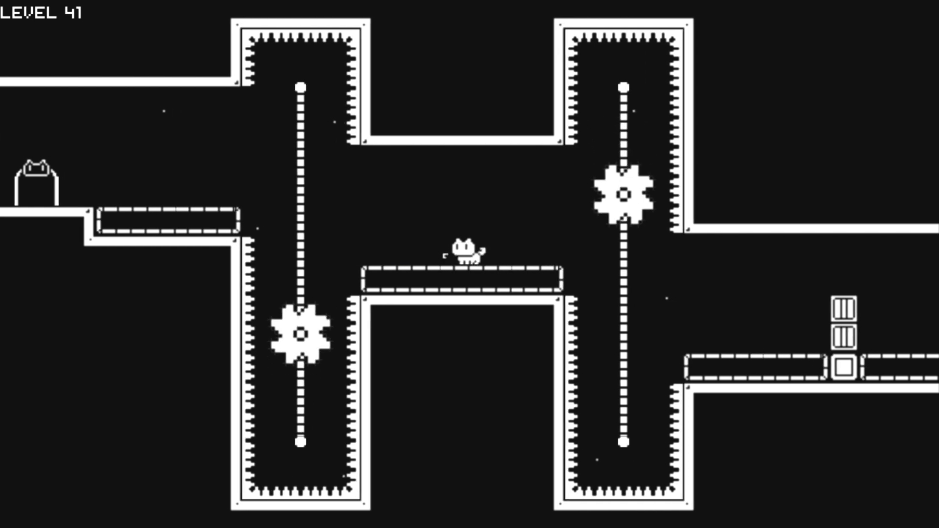
pyautogui.press('Left')
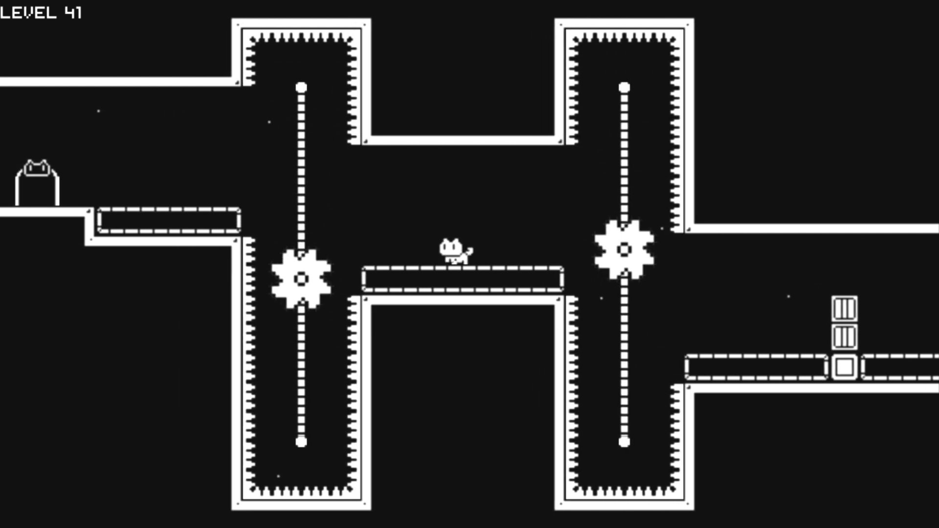
# Step: Enter level 41's exit, then wall-jump up level 42's shaft onto the top platform
pyautogui.press('Up')
pyautogui.press('Left')
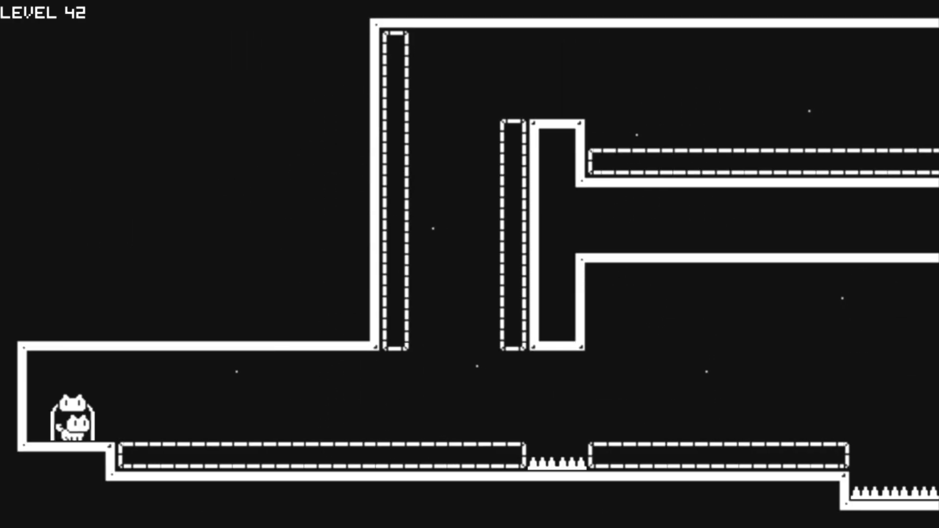
pyautogui.press('Left')
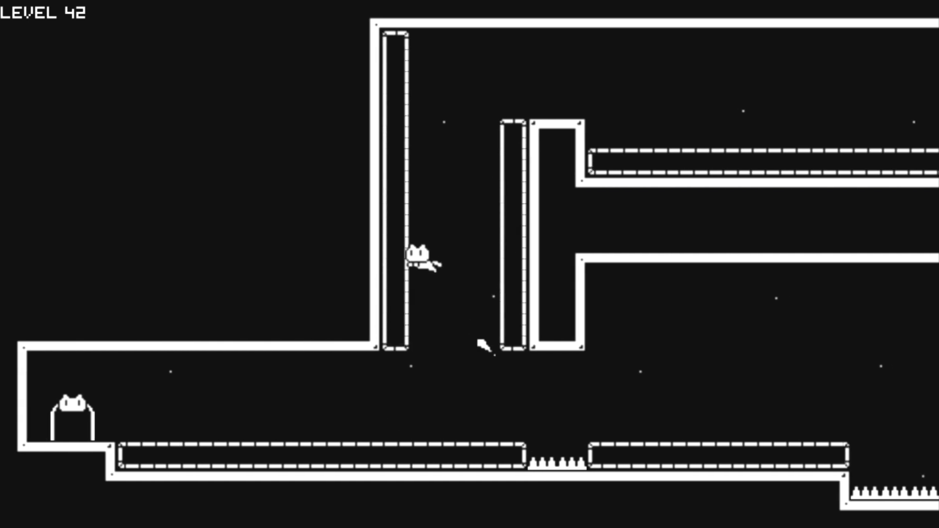
pyautogui.press('Up')
pyautogui.press('Up')
pyautogui.press('Right')
pyautogui.press('Right')
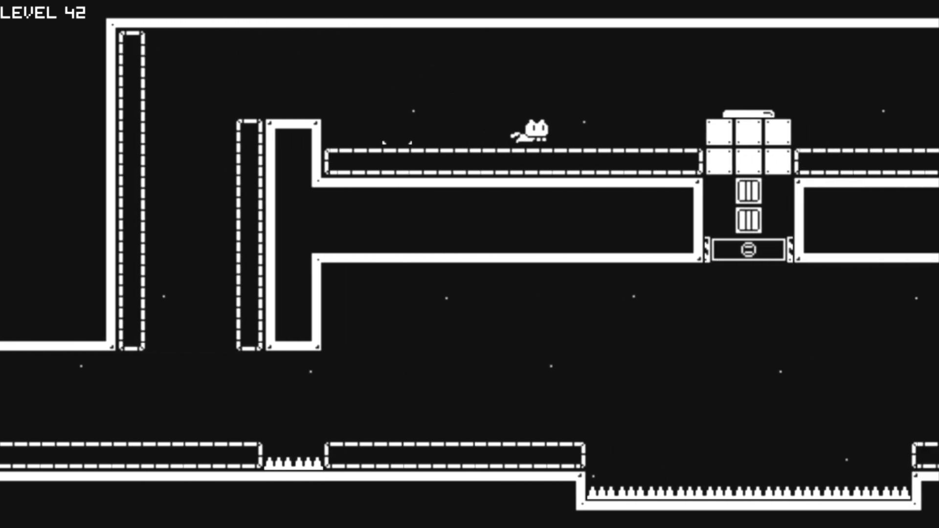
pyautogui.press('Up')
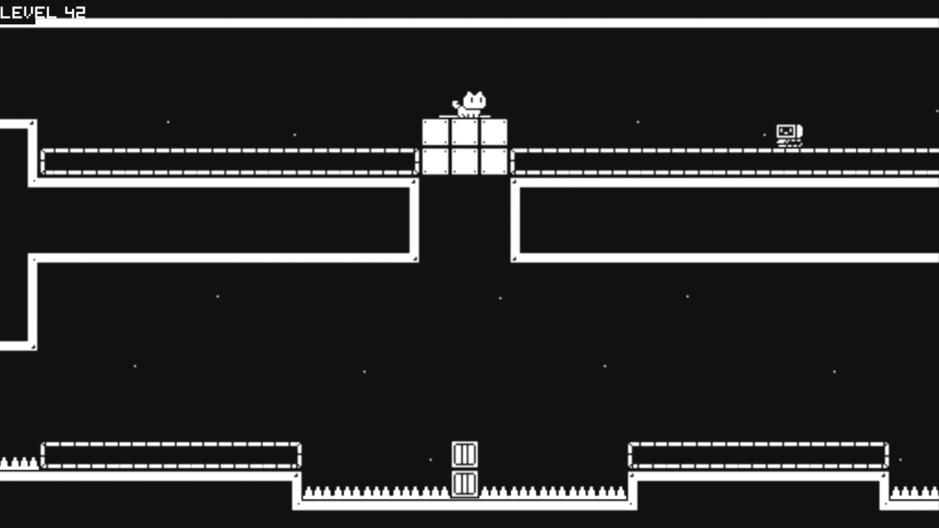
# Step: Drop off the block tower to destroy the robot and the hovering drone, then mount the next tower
pyautogui.press('Right')
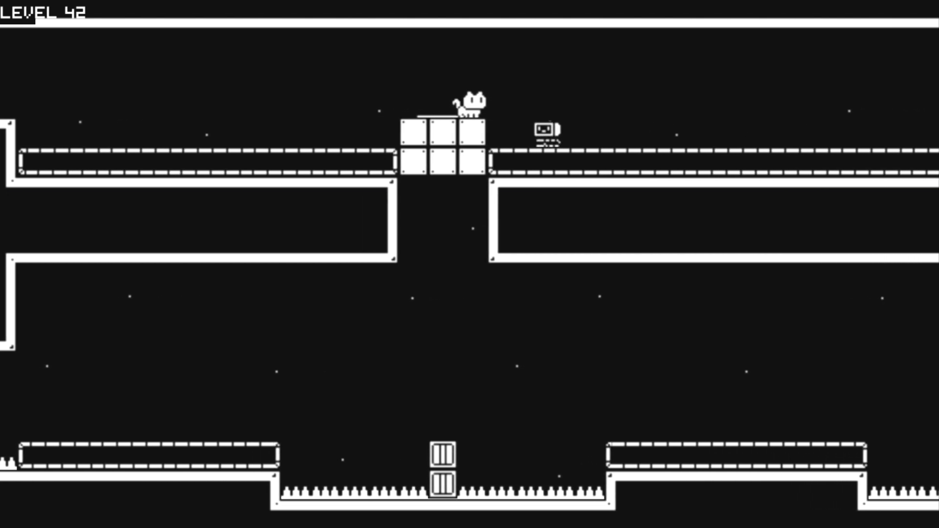
pyautogui.press('Right')
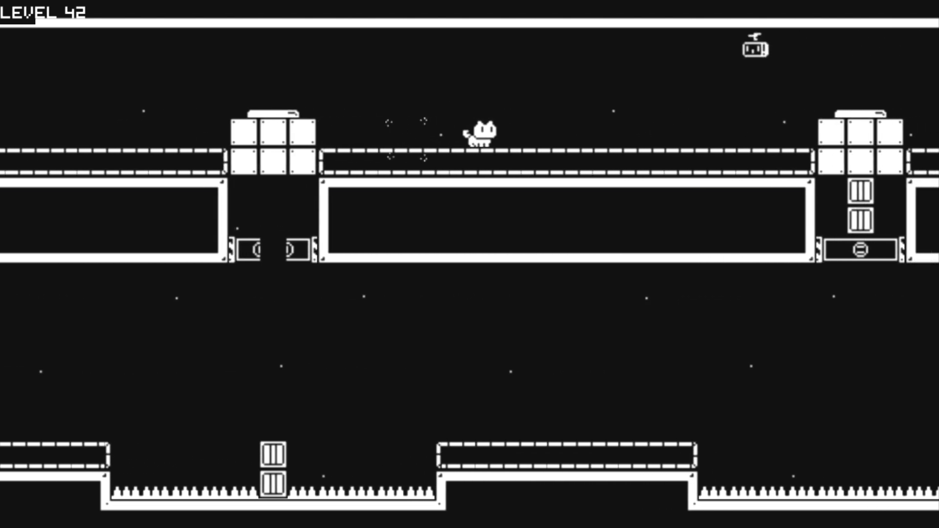
pyautogui.press('Right')
pyautogui.press('Up')
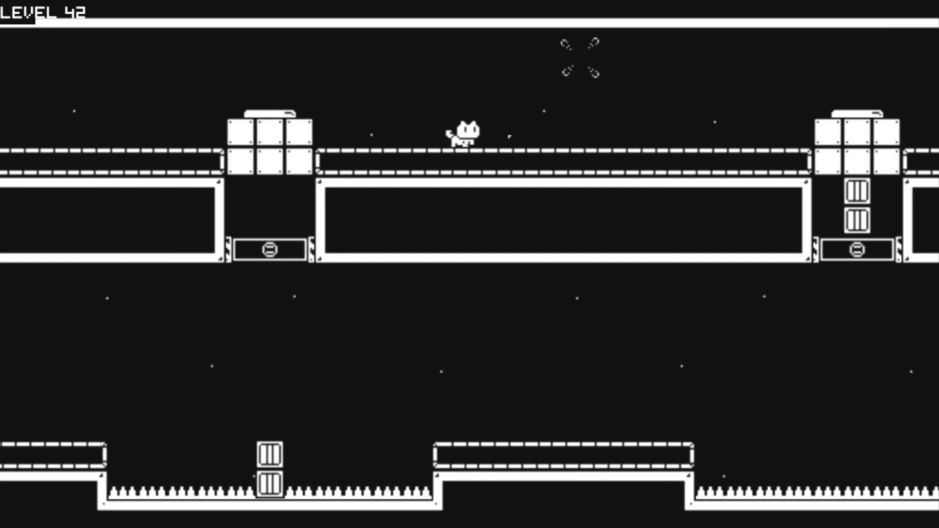
pyautogui.press('Right')
pyautogui.press('Up')
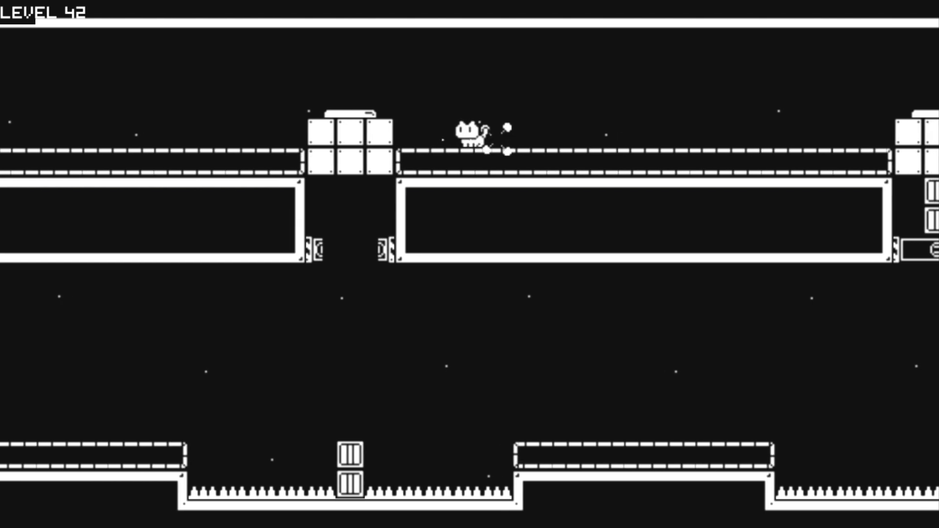
# Step: Work back and forth over the block towers and drop left to the lower platform beside the wall
pyautogui.press('Right')
pyautogui.press('Up')
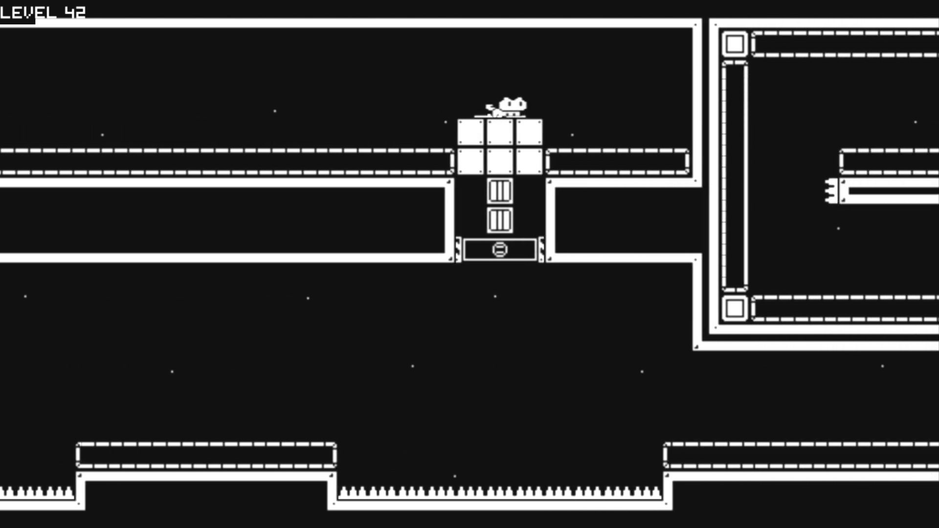
pyautogui.press('Left')
pyautogui.press('Left')
pyautogui.press('Right')
pyautogui.press('Up')
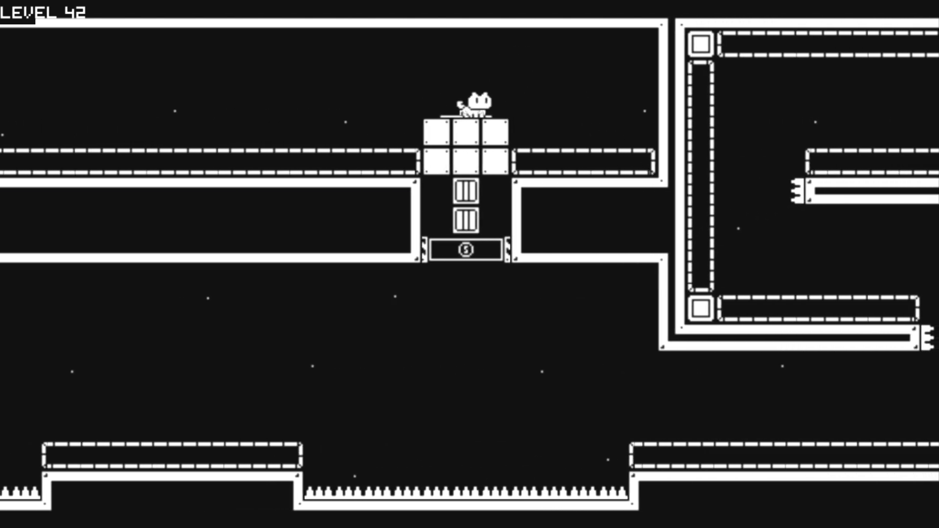
pyautogui.press('Left')
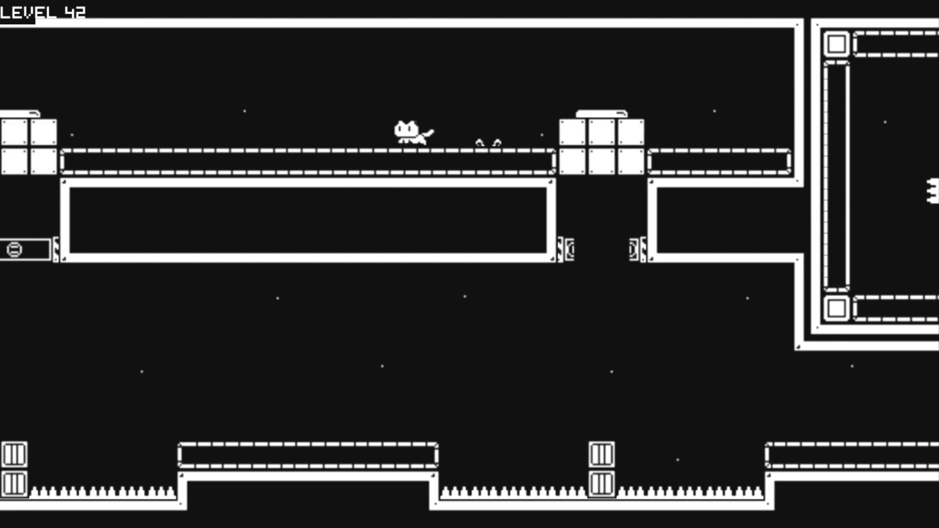
pyautogui.press('Up')
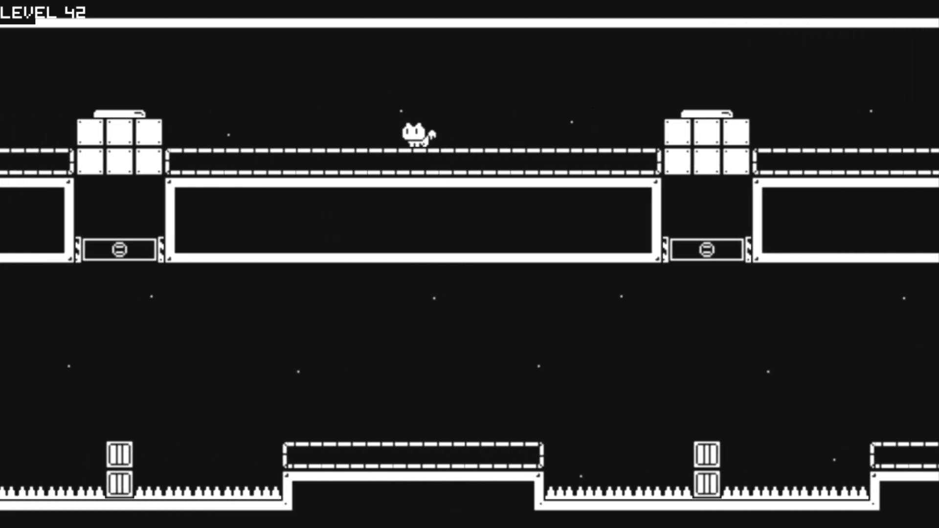
pyautogui.press('Up')
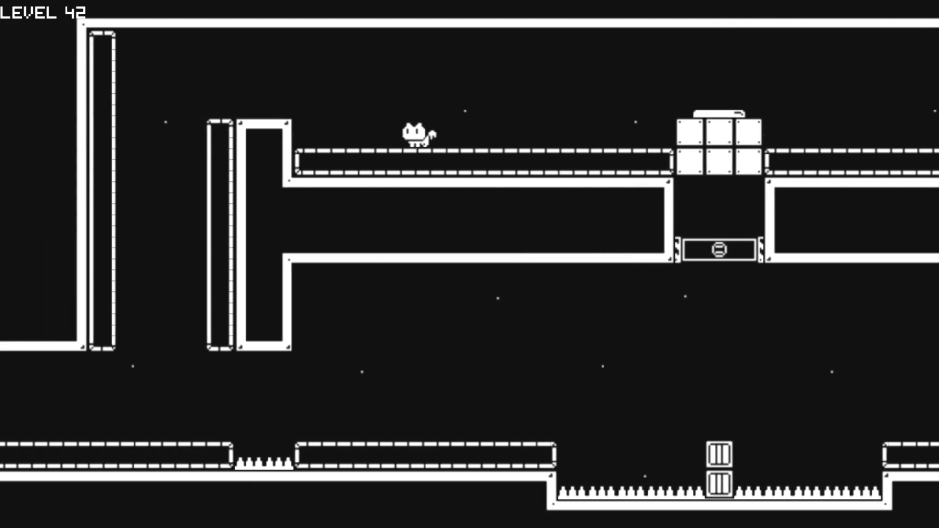
pyautogui.press('Up')
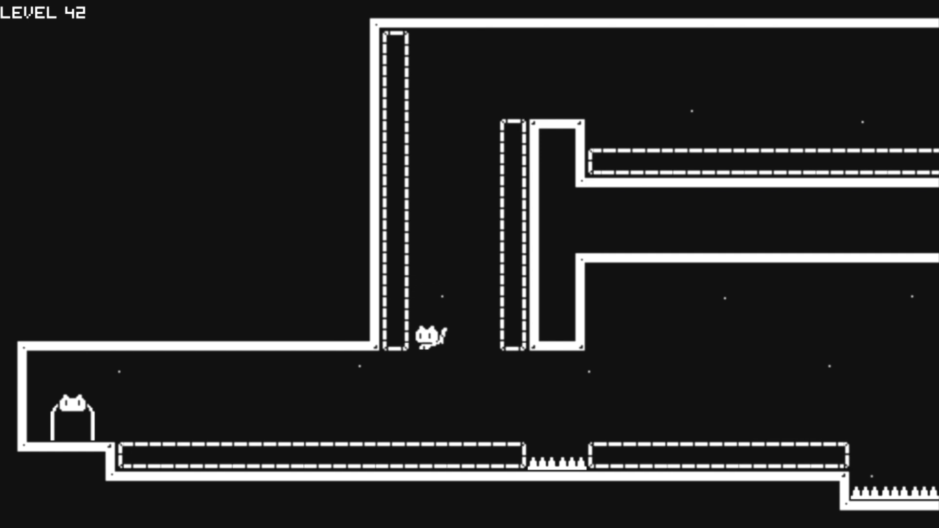
# Step: Run right across the spike pits onto the crates toward the upper-right exit room
pyautogui.press('Right')
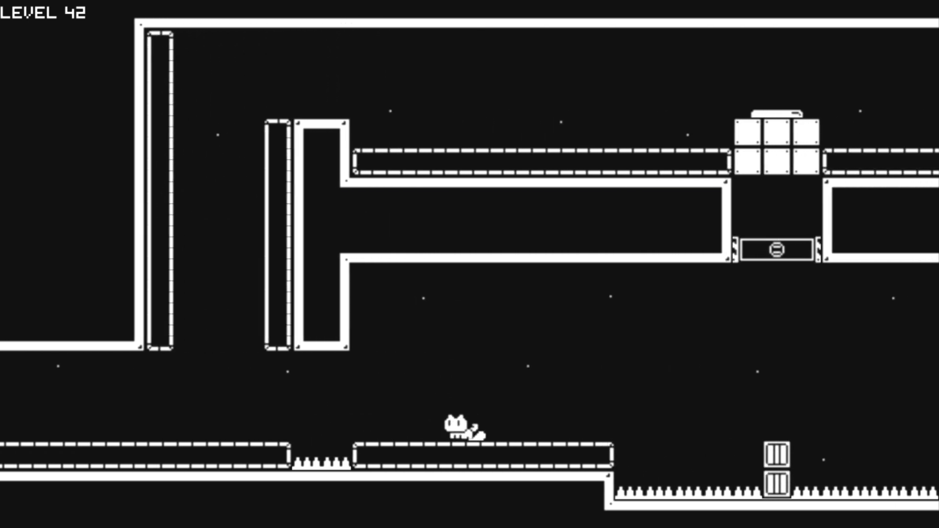
pyautogui.press('Up')
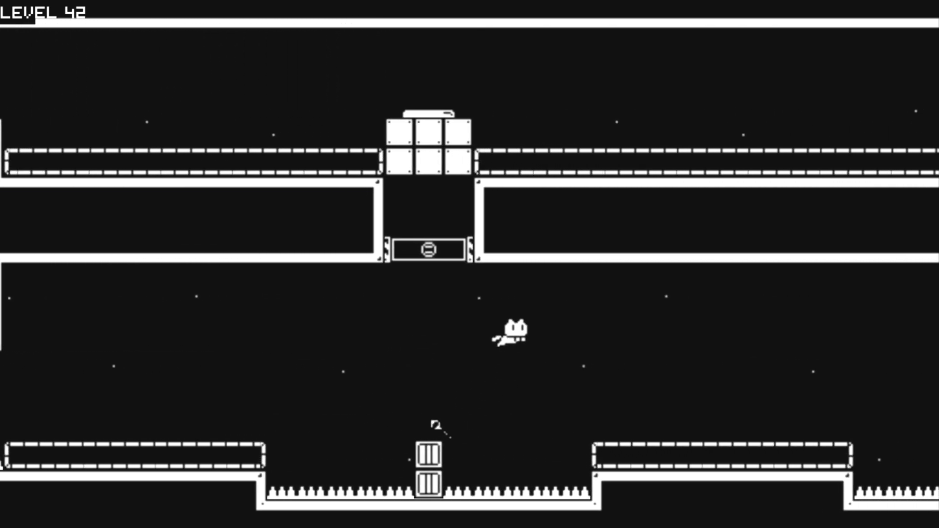
pyautogui.press('Up')
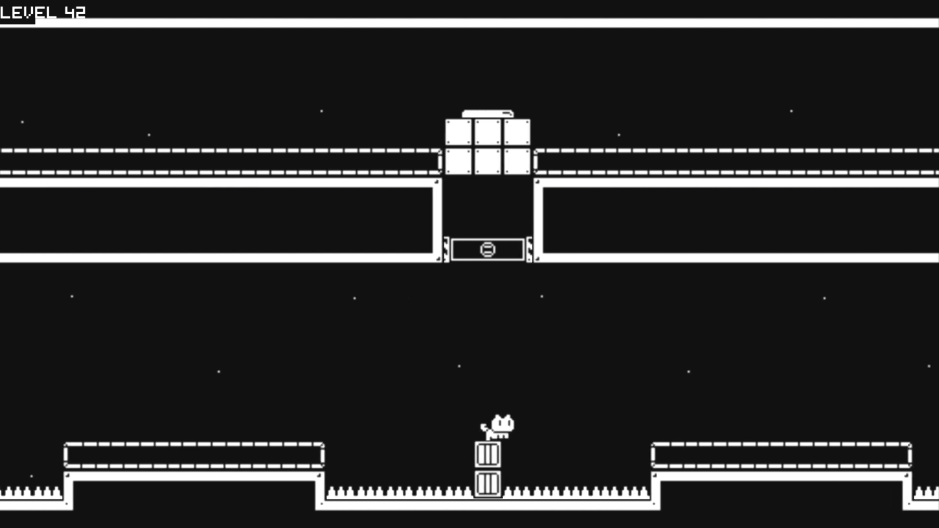
pyautogui.press('Up')
pyautogui.press('Up')
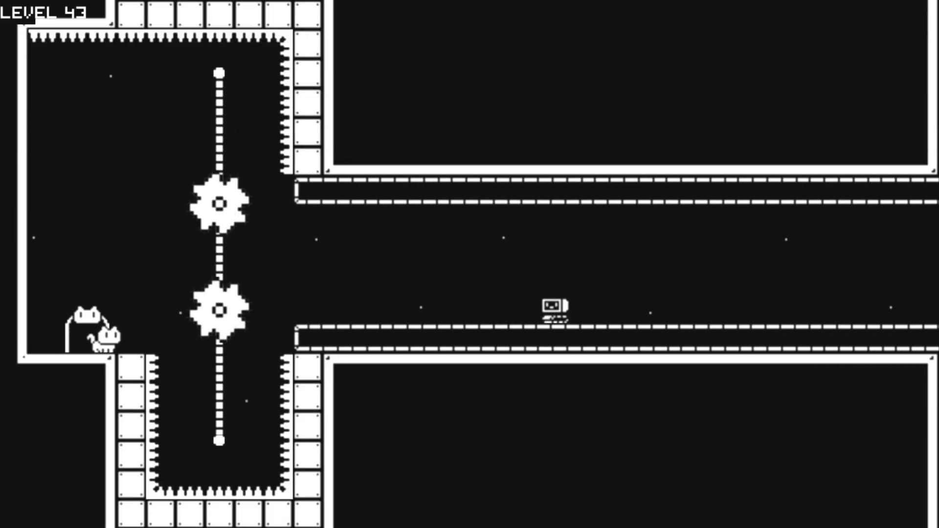
# Step: Run right through level 43's gear corridors, drop through the dashed platforms and reach the exit
pyautogui.press('Right')
pyautogui.press('space')
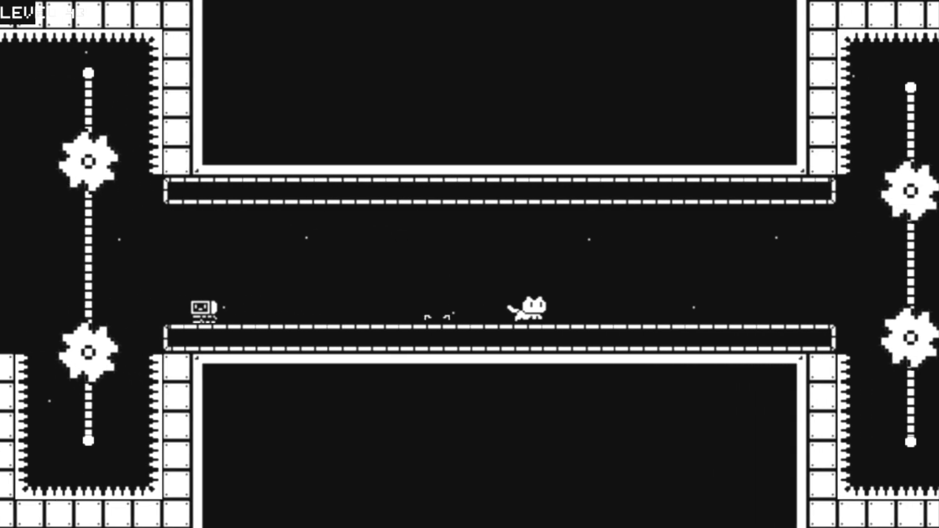
pyautogui.press('space')
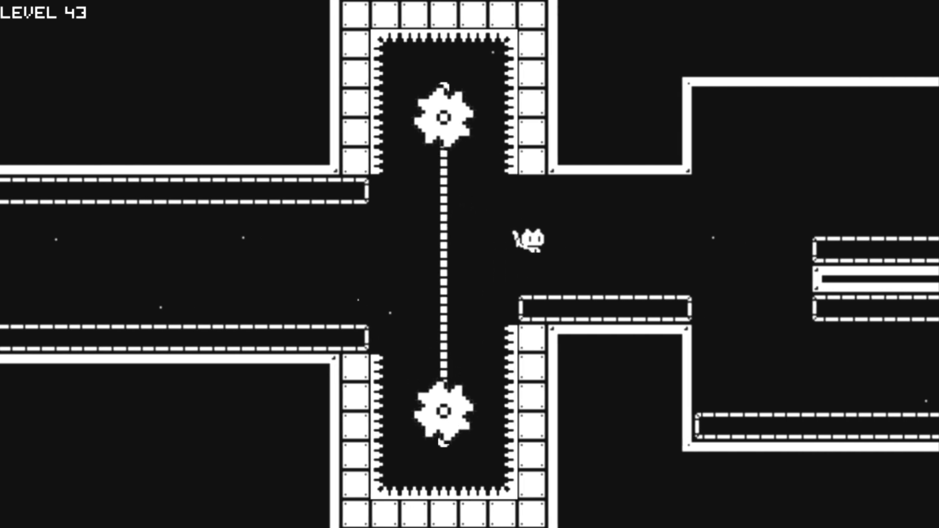
pyautogui.press('space')
pyautogui.press('space')
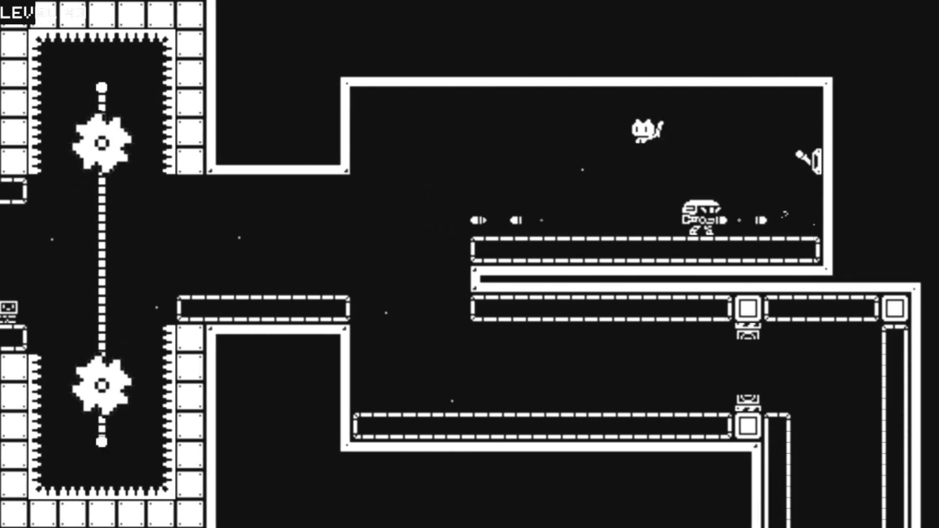
pyautogui.press('Down')
pyautogui.press('Right')
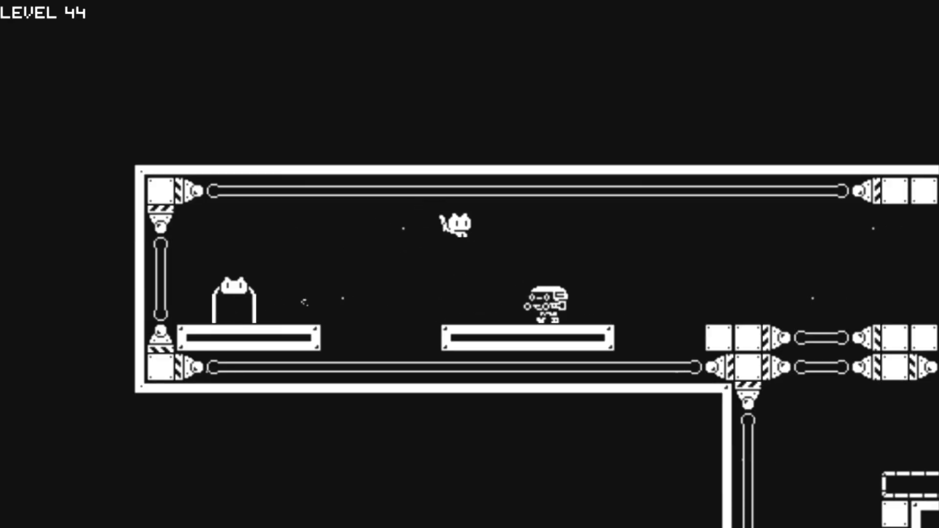
# Step: Jump past the robot across level 44's block clusters to the right platform and drop to the lower floor
pyautogui.press('Right')
pyautogui.press('Up')
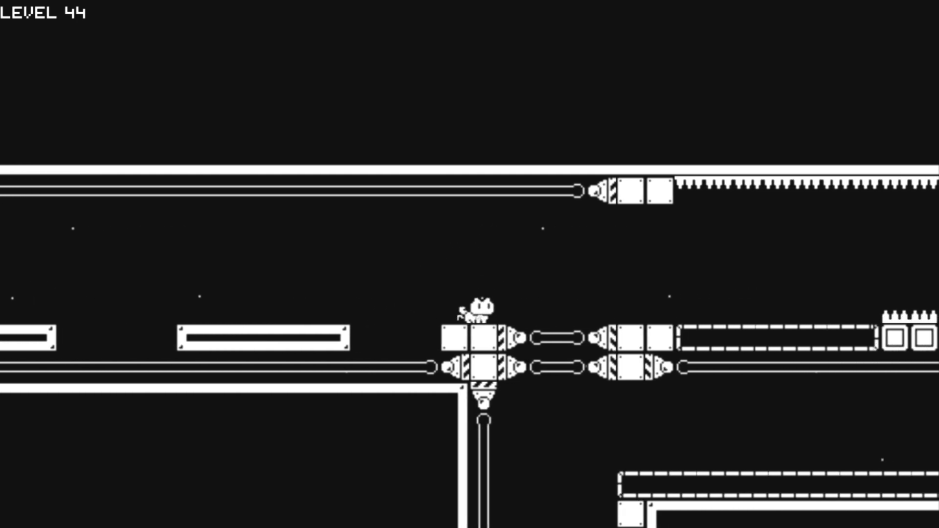
pyautogui.press('Right')
pyautogui.press('Up')
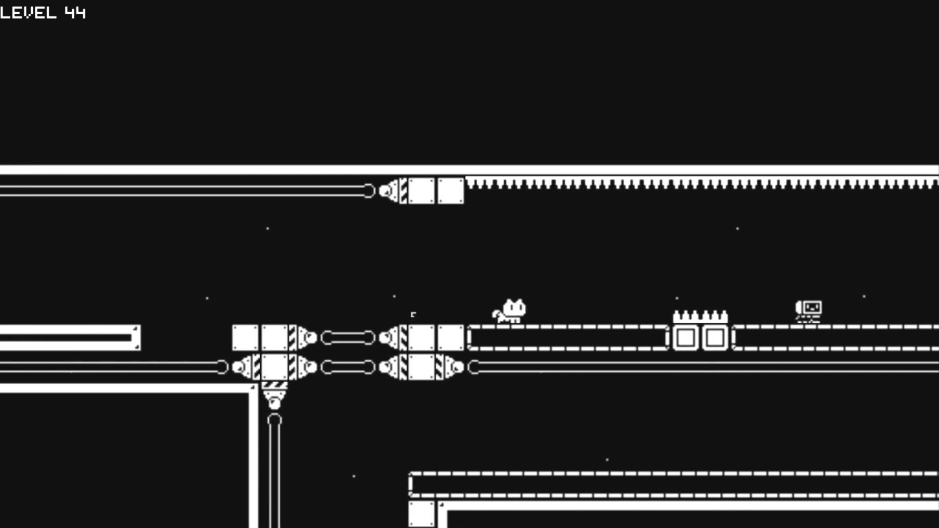
pyautogui.press('Up')
pyautogui.press('Up')
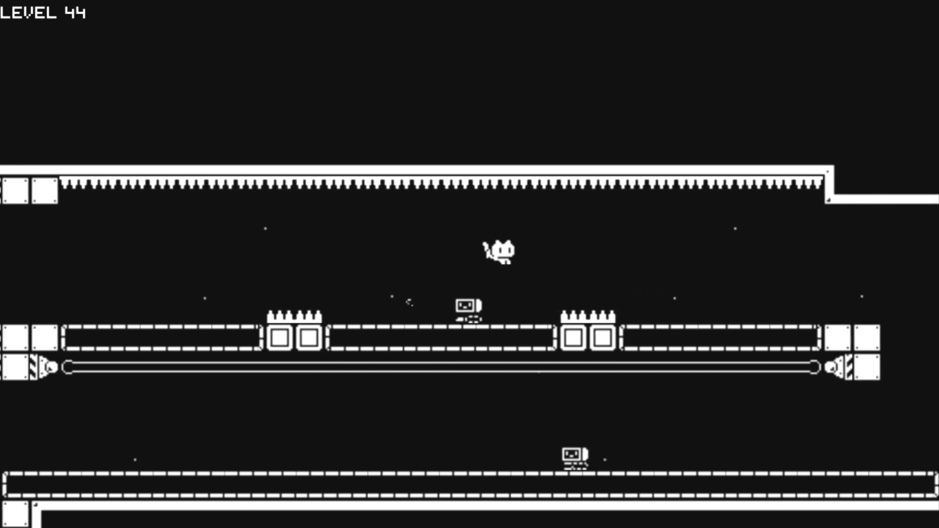
pyautogui.press('Right')
pyautogui.press('Right')
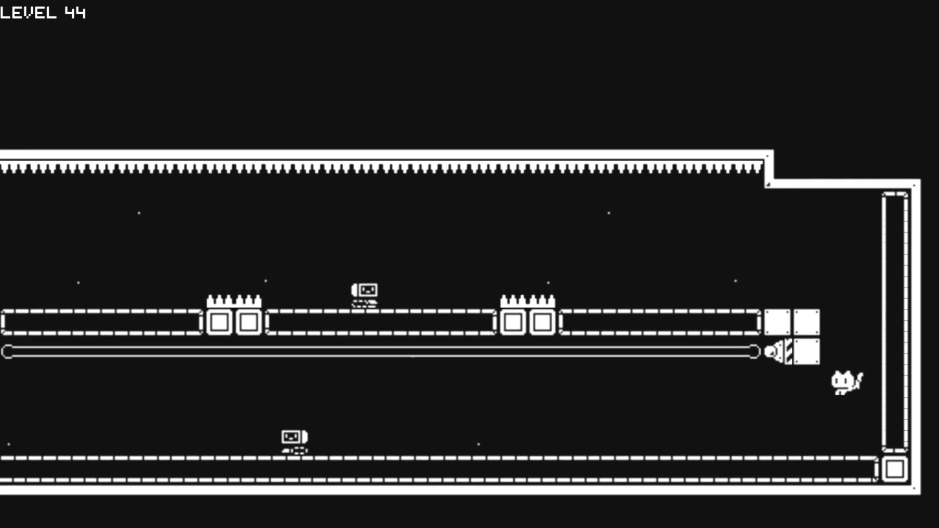
pyautogui.press('Left')
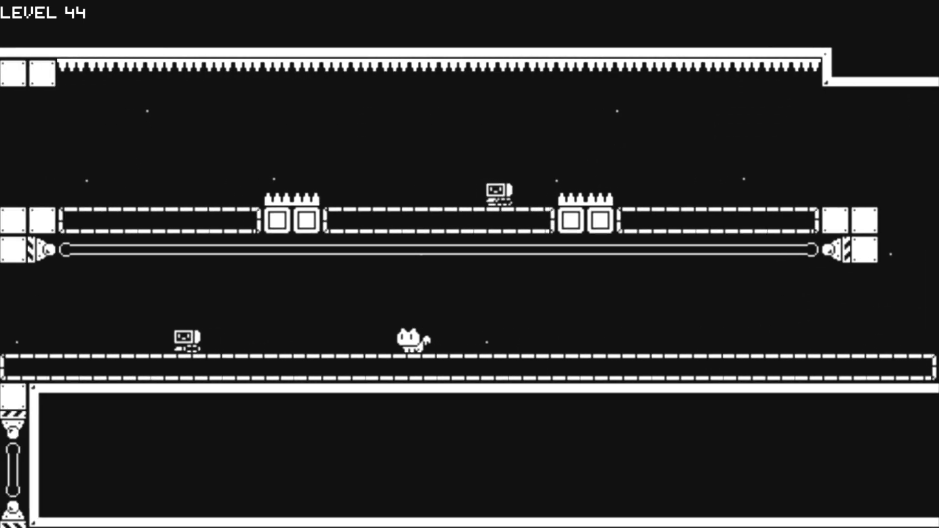
pyautogui.press('Left')
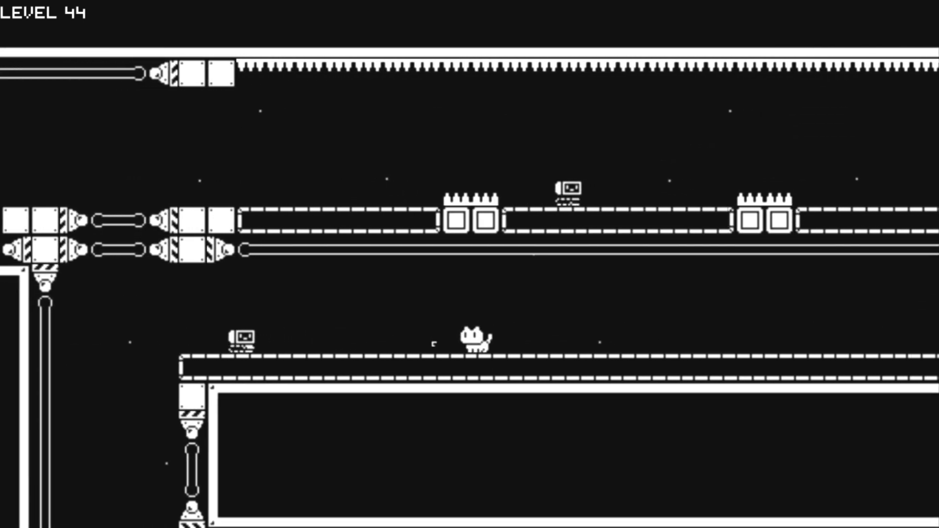
# Step: Run right past the robots along the platforms and jump up at the far end
pyautogui.press('Right')
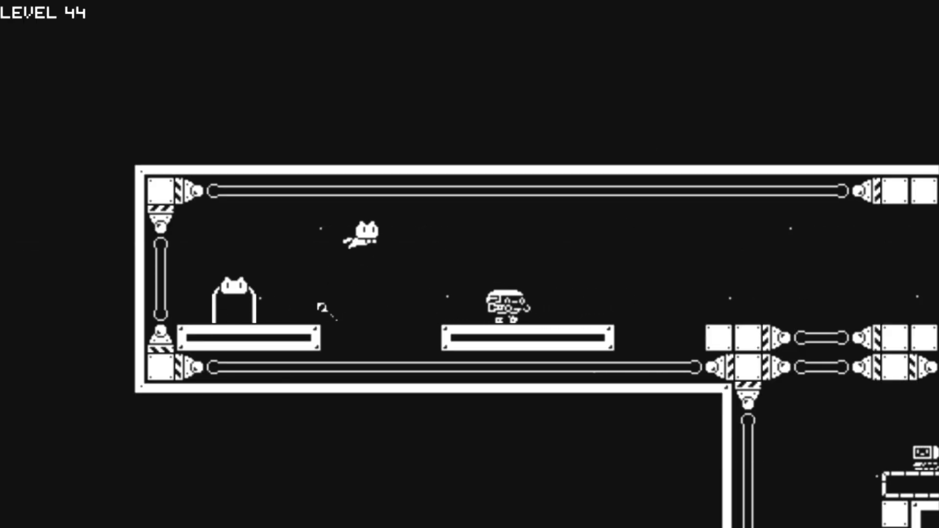
pyautogui.press('Right')
pyautogui.press('Right')
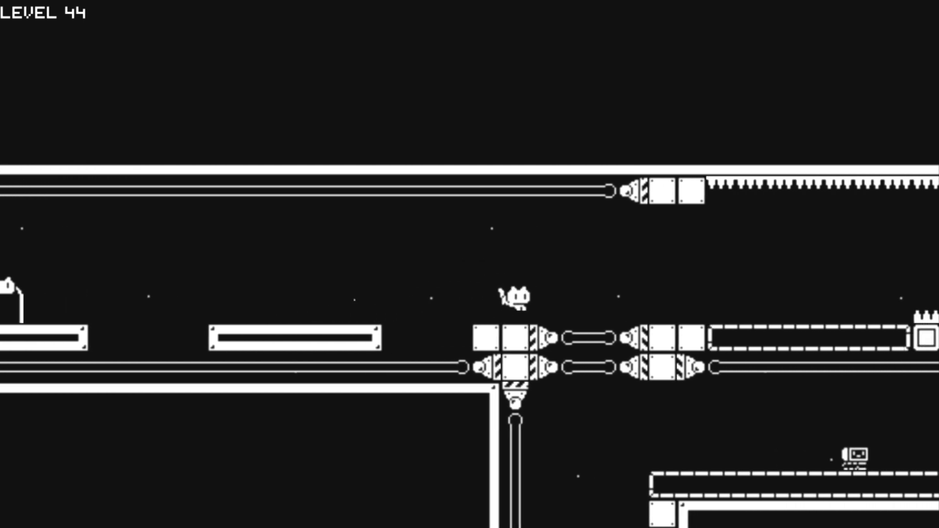
pyautogui.press('Right')
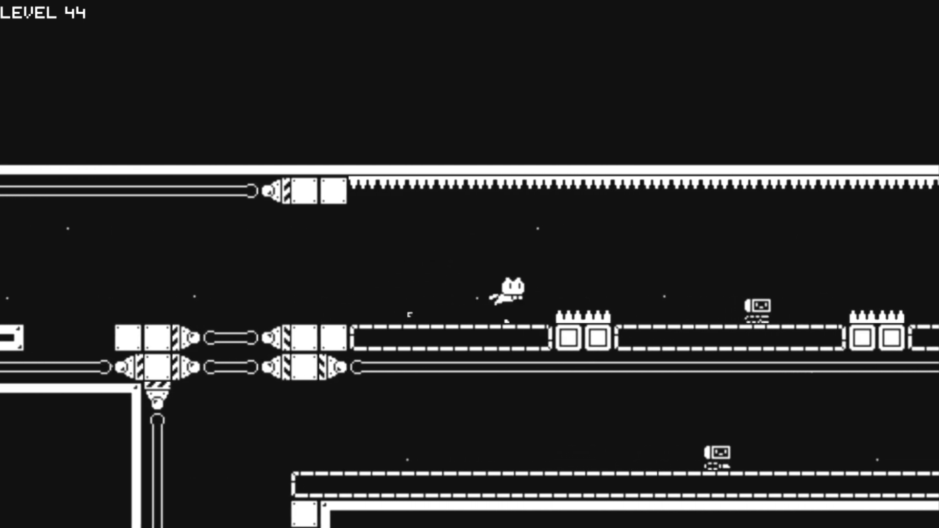
pyautogui.press('Right')
pyautogui.press('space')
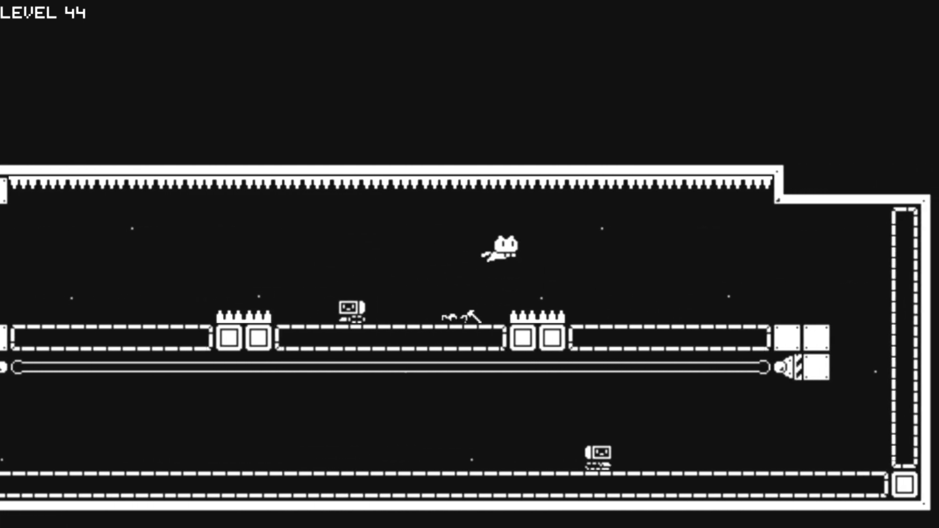
pyautogui.press('Right')
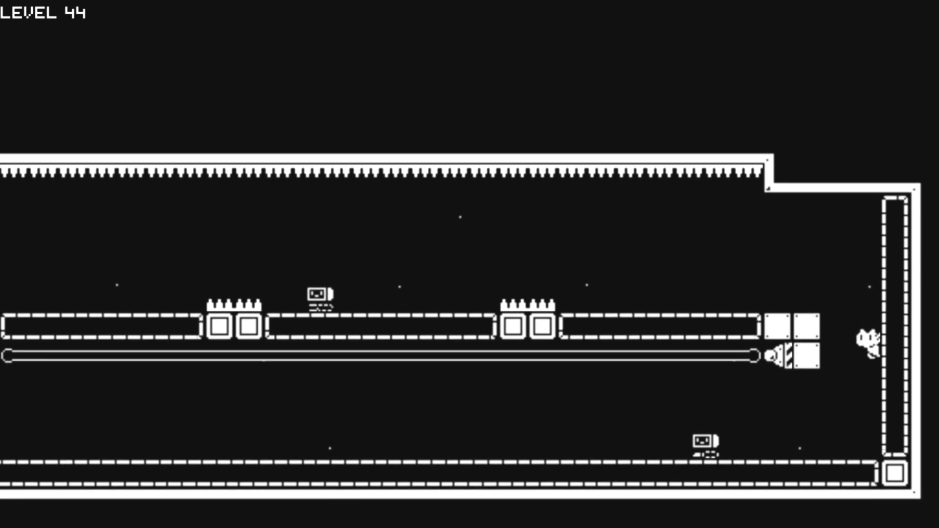
# Step: Drop down the right shaft, run left along the floor and jump across to the other cat at the goal
pyautogui.press('Left')
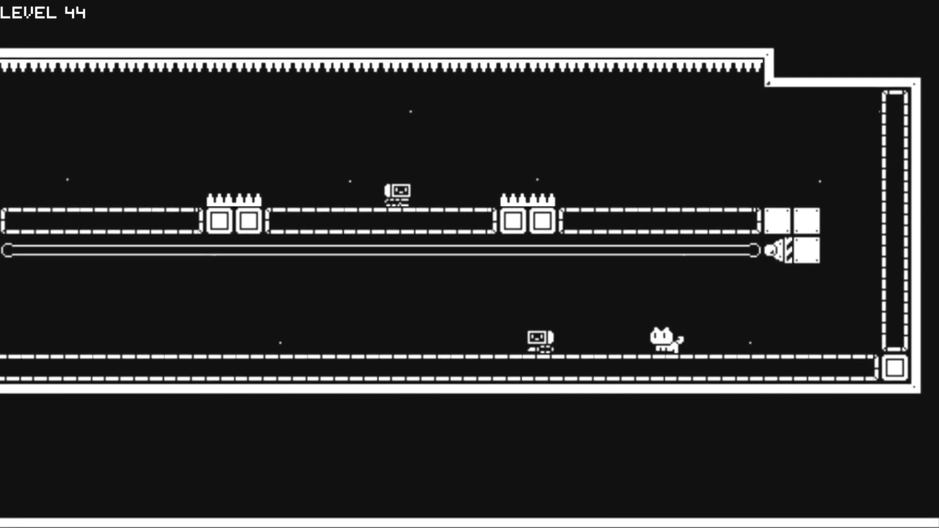
pyautogui.press('Left')
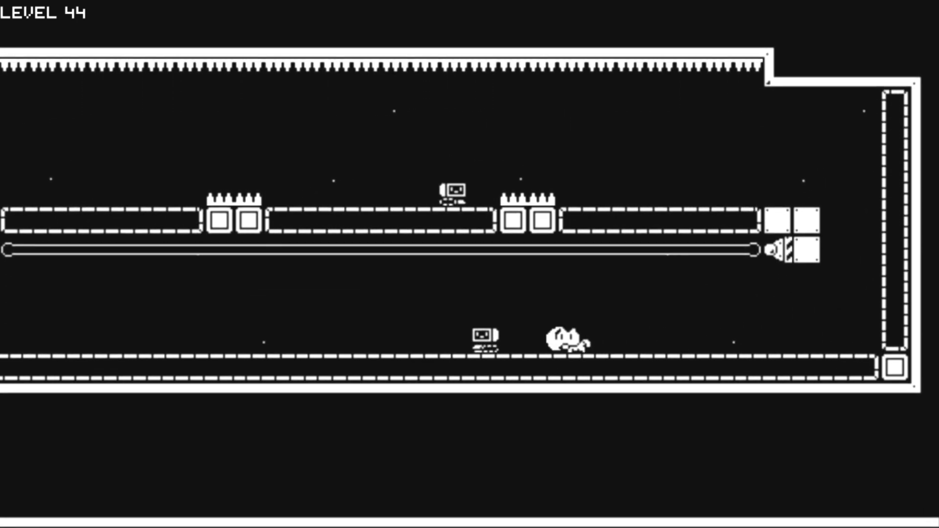
pyautogui.press('Left')
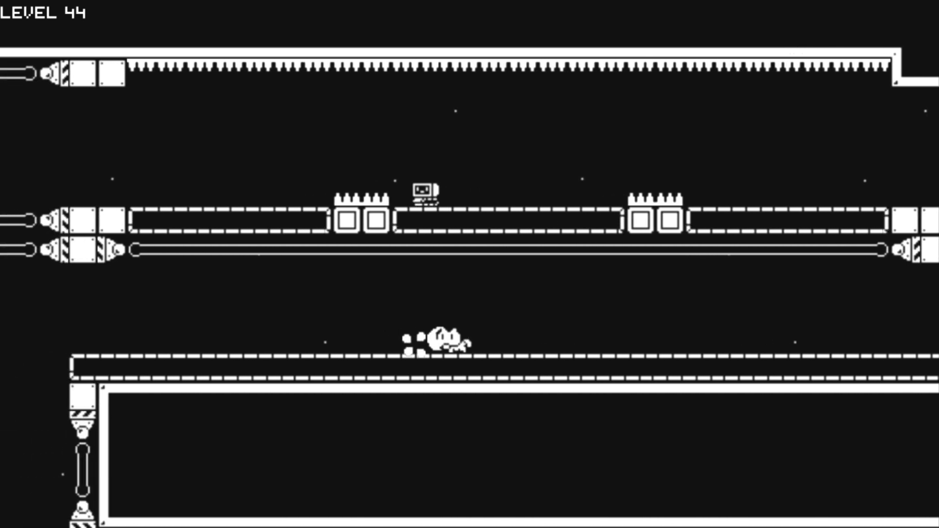
pyautogui.press('Left')
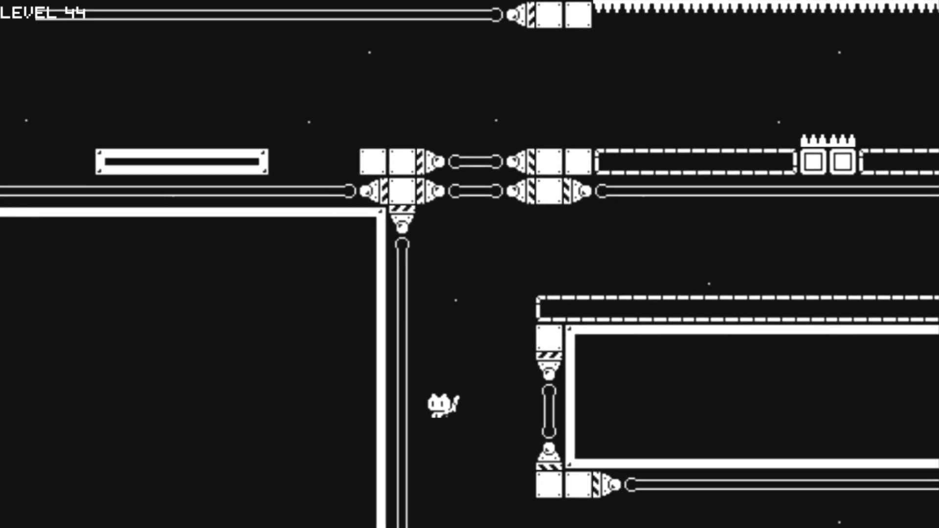
pyautogui.press('Right')
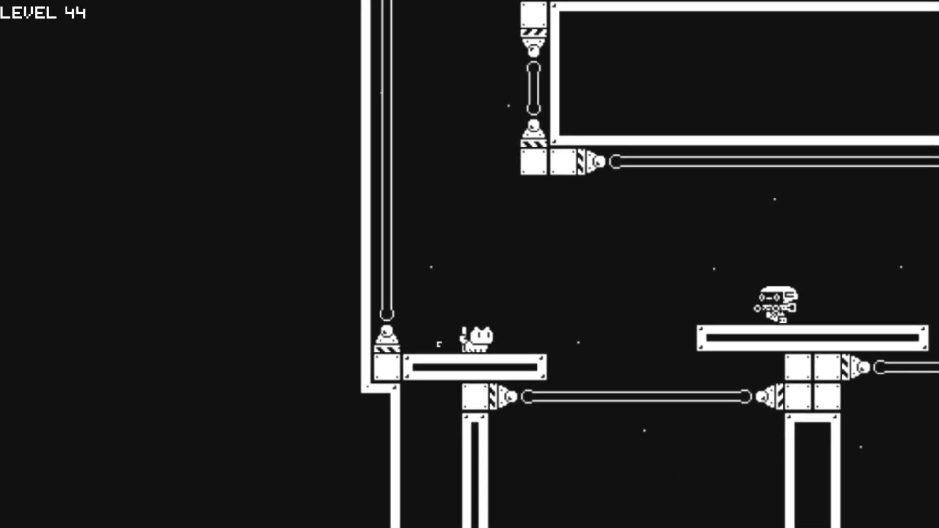
pyautogui.press('Right')
pyautogui.press('Up')
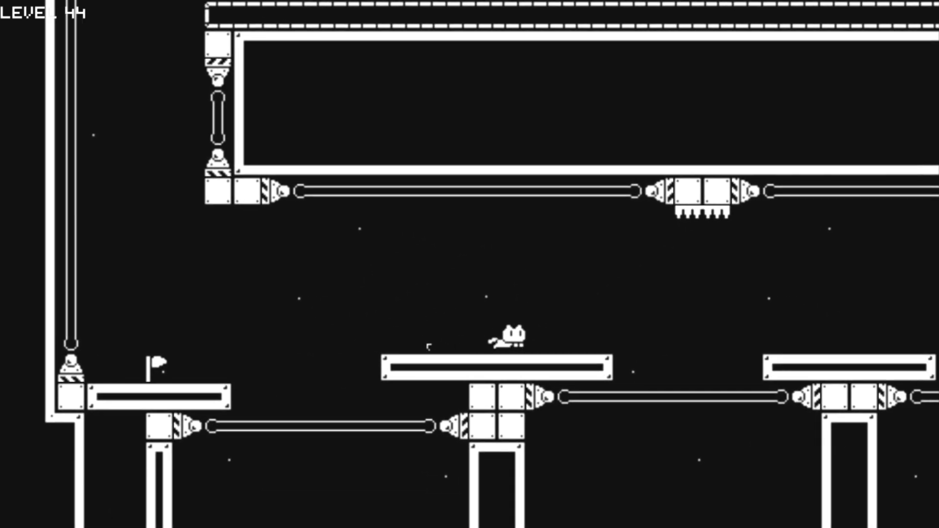
pyautogui.press('Right')
pyautogui.press('Up')
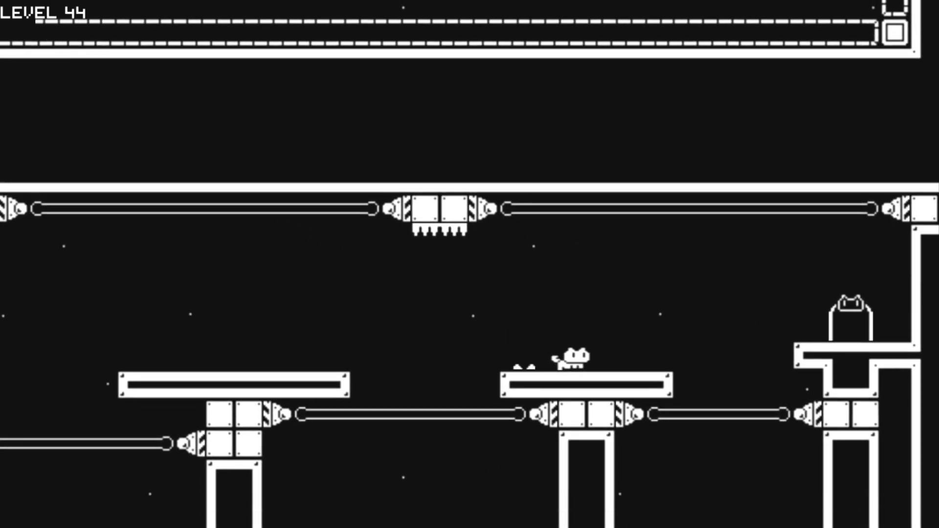
pyautogui.press('Up')
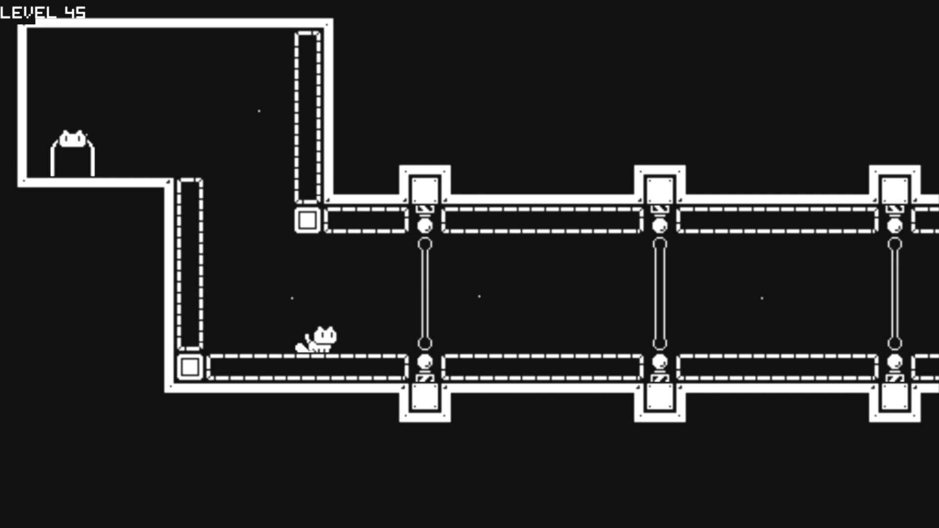
# Step: Run right along level 45's platforms and jump up onto the T-shaped platform
pyautogui.press('Right')
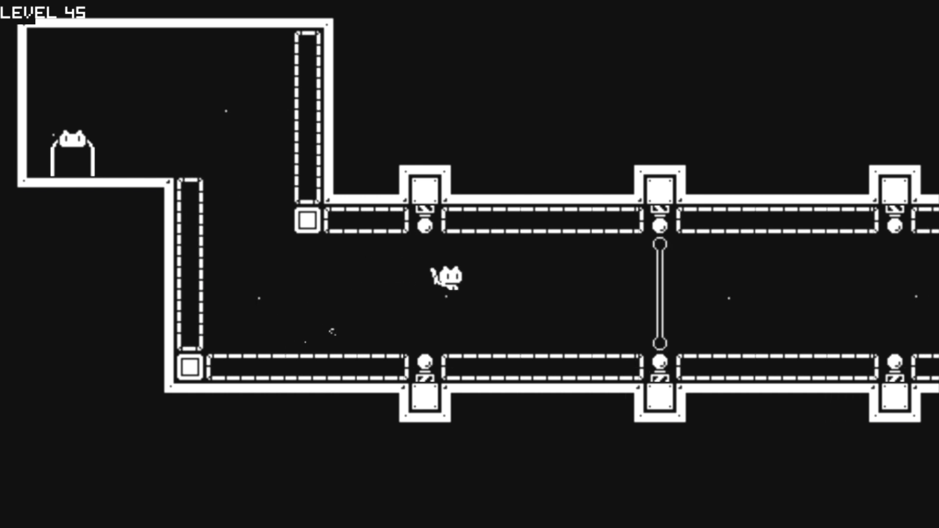
pyautogui.press('Right')
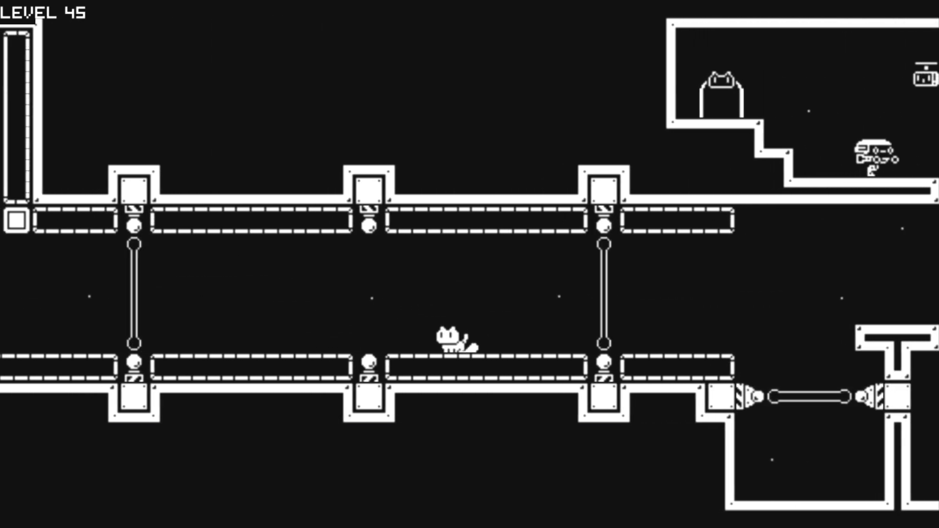
pyautogui.press('Right')
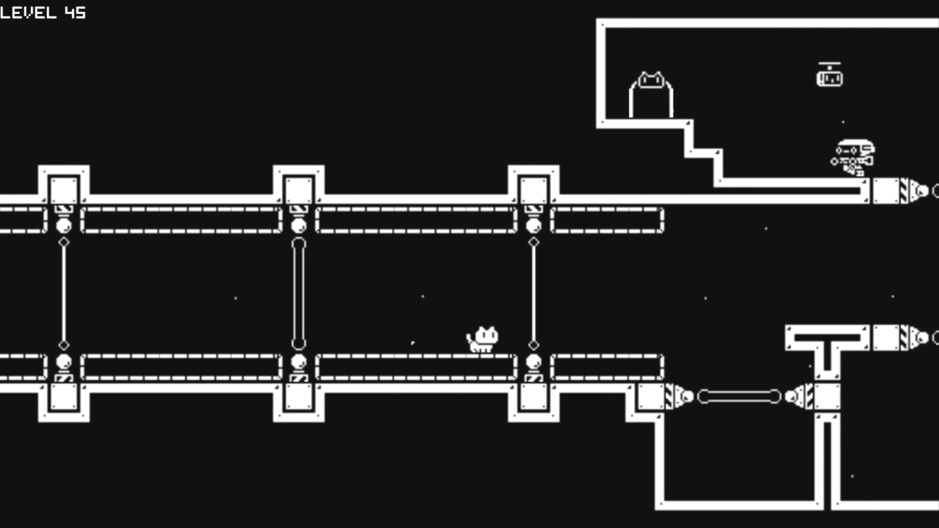
pyautogui.press('Right')
pyautogui.press('Up')
pyautogui.press('Up')
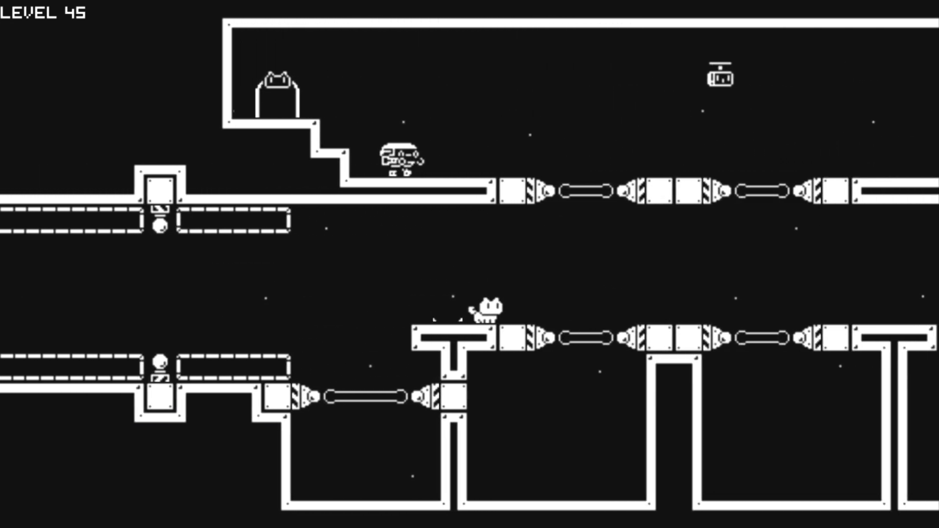
pyautogui.press('Up')
# Step: Glide off the T-platform and fly up beside the cat-shaped exit door
pyautogui.press('Right')
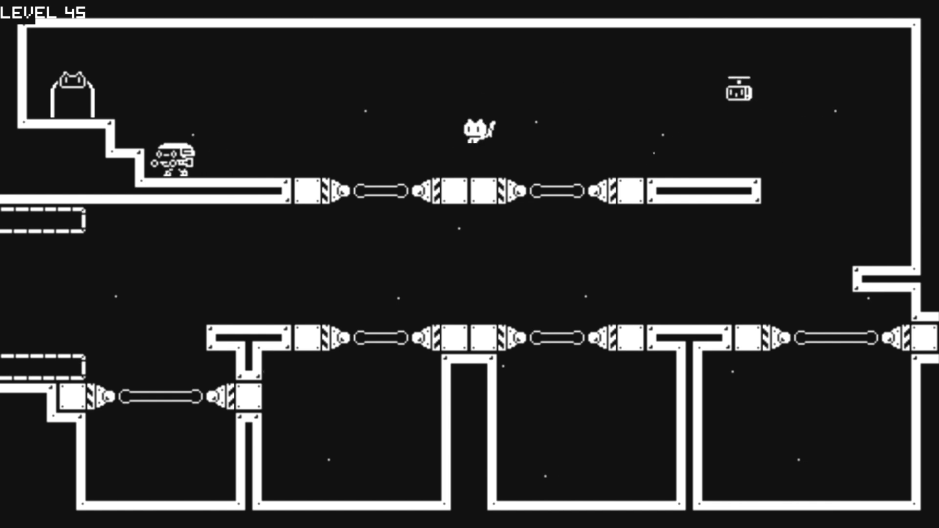
pyautogui.press('Left')
pyautogui.press('Up')
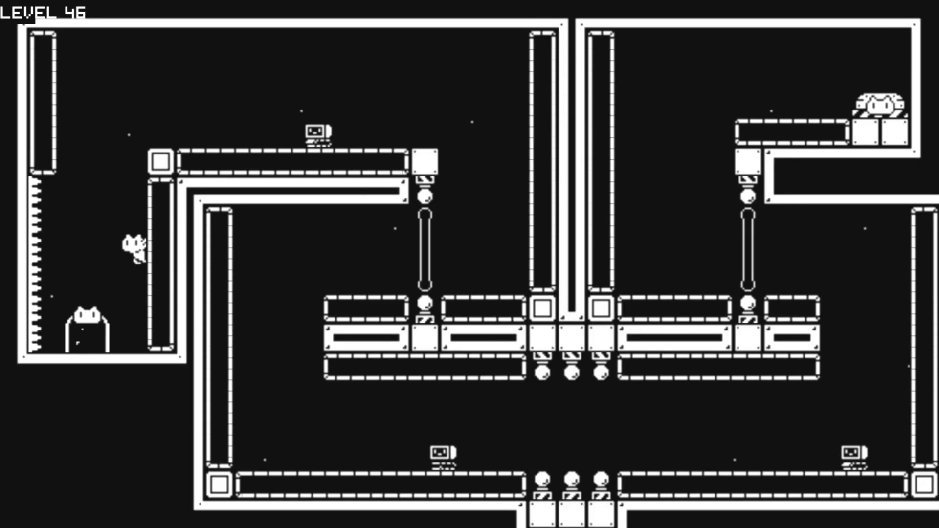
# Step: Wall-jump up level 46's first room and drop against the left wall toward the upper-right pod
pyautogui.press('Up')
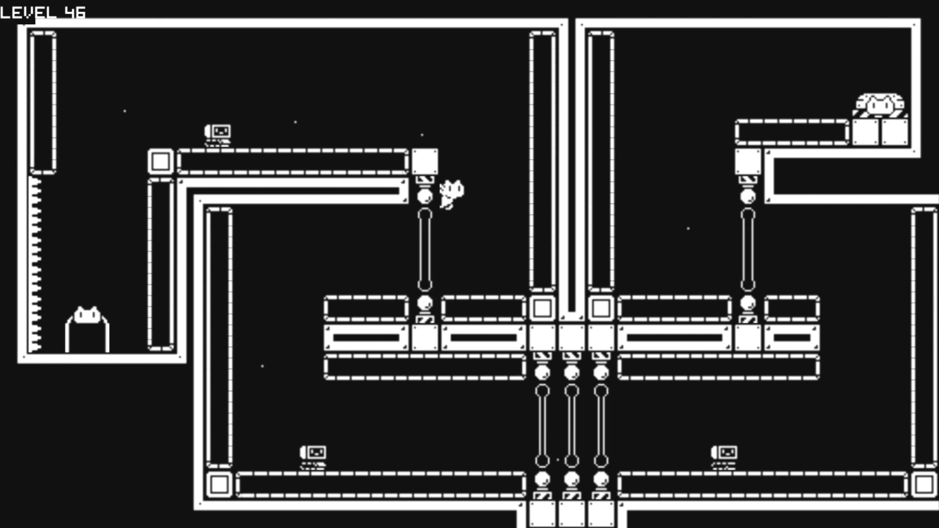
pyautogui.press('Left')
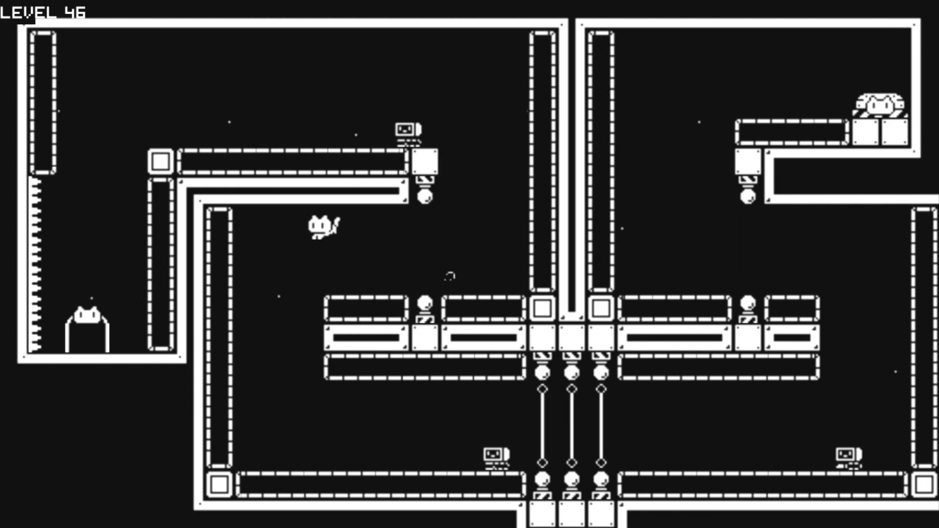
pyautogui.press('Left')
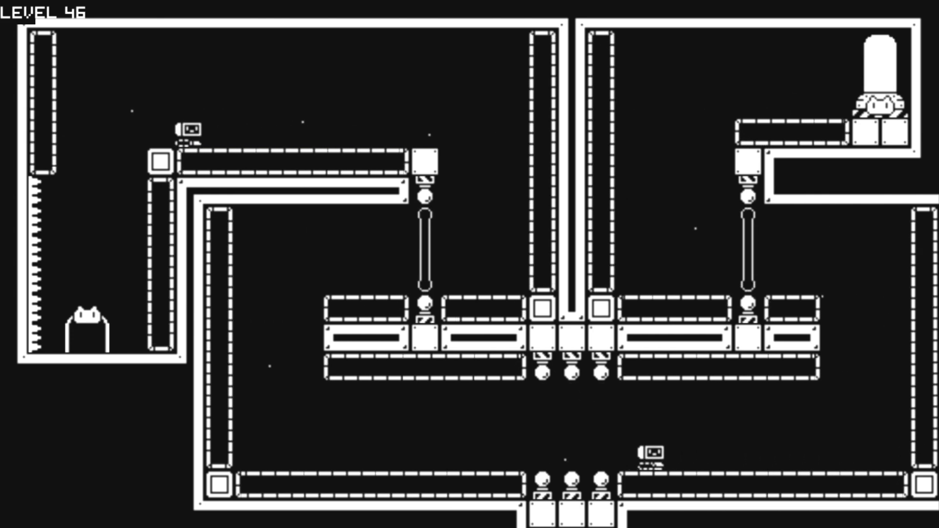
# Step: Leave the pod and travel right across the platforms, jumping over the wall to the higher ones
pyautogui.press('Right')
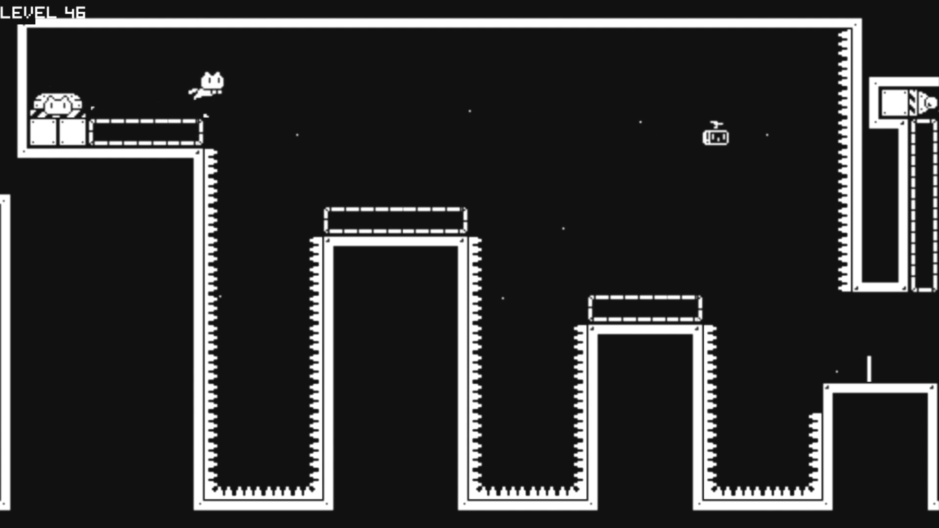
pyautogui.press('Right')
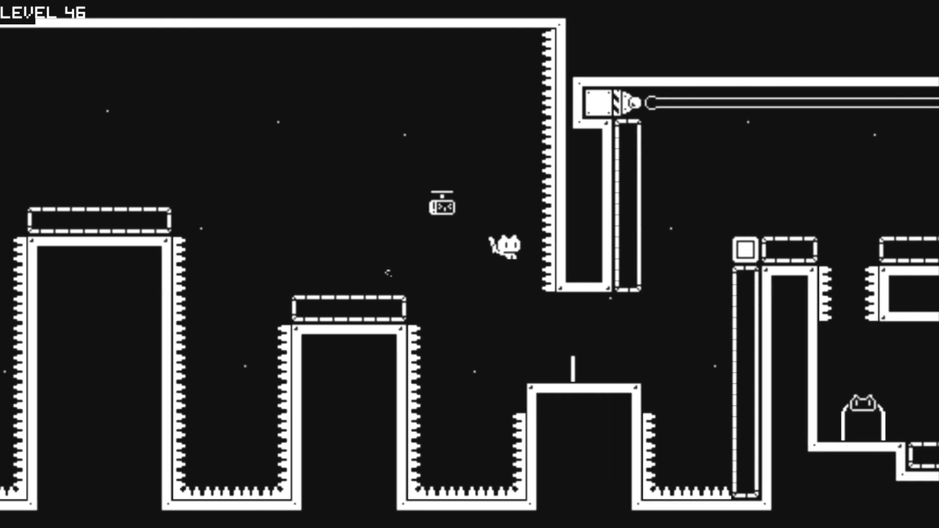
pyautogui.press('Up')
pyautogui.press('Right')
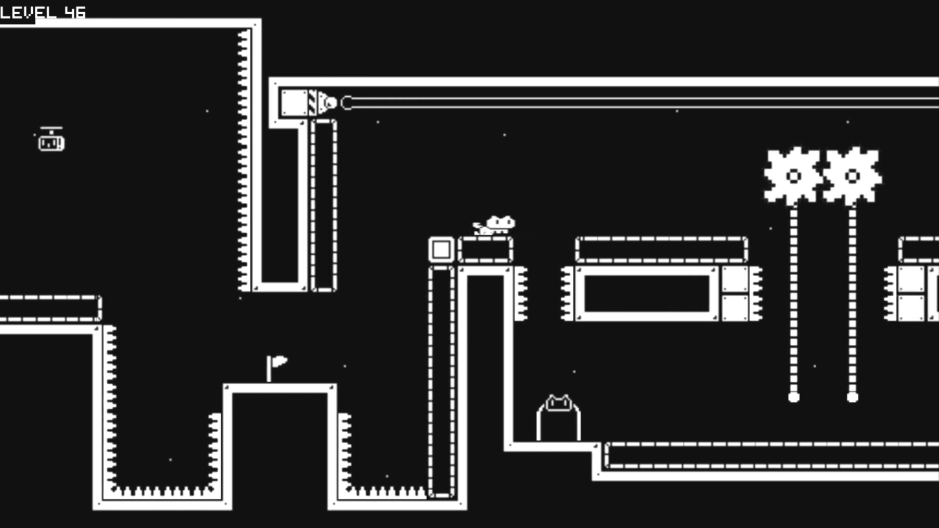
pyautogui.press('Left')
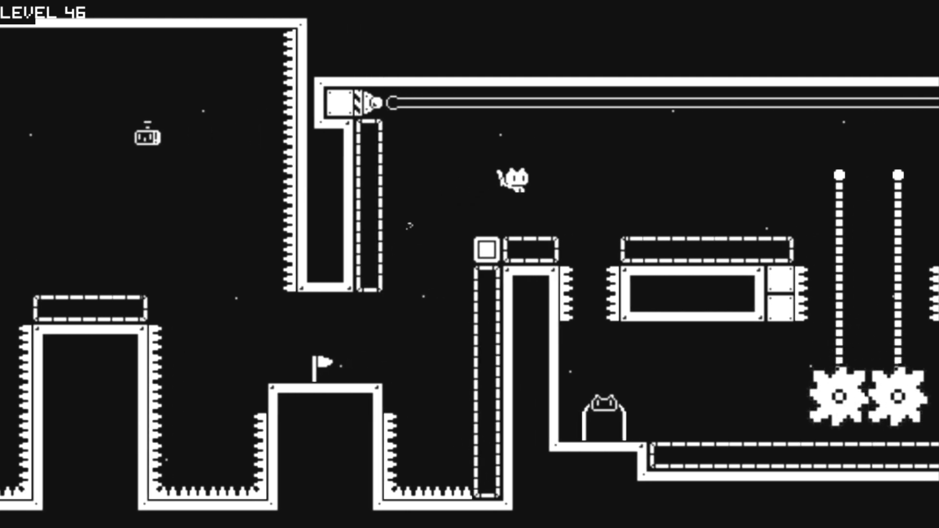
# Step: Climb the wall, run right from the checkpoint flag and hop the block between the spiked walls
pyautogui.press('Up')
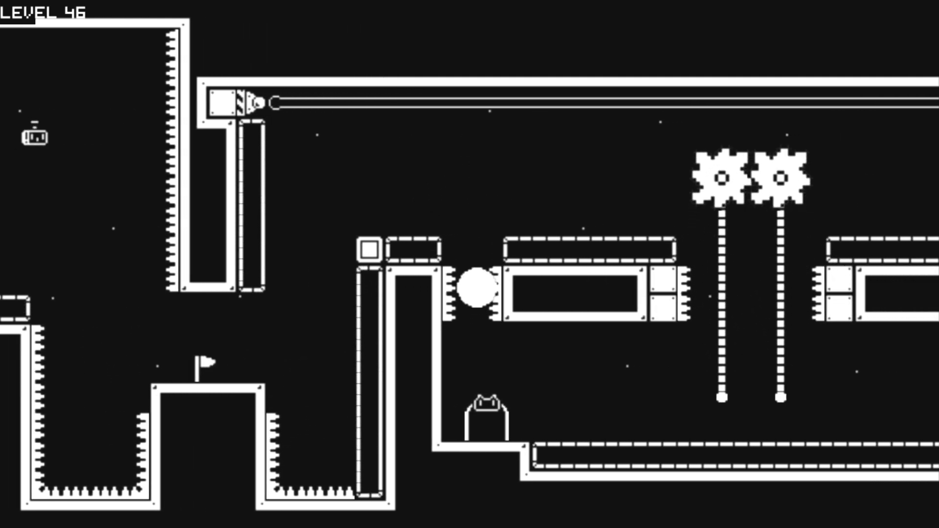
pyautogui.press('Right')
pyautogui.press('Up')
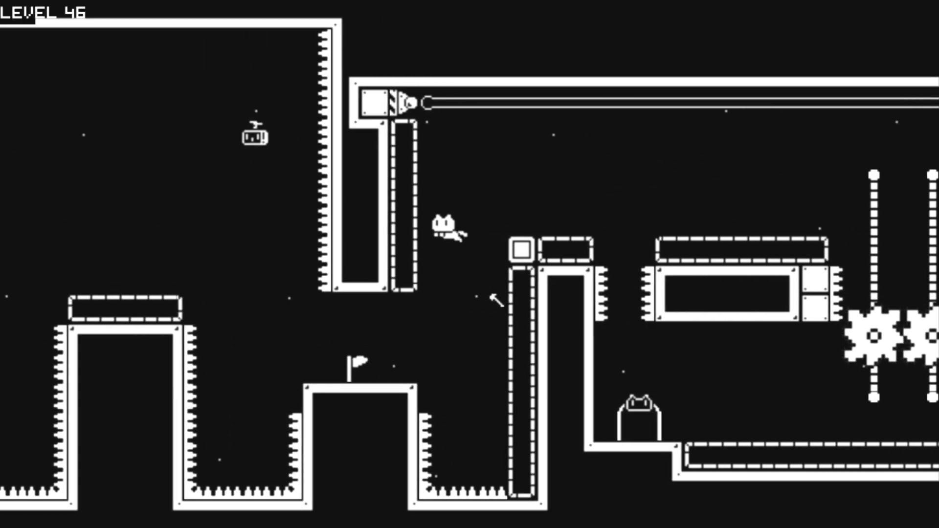
pyautogui.press('Right')
pyautogui.press('Up')
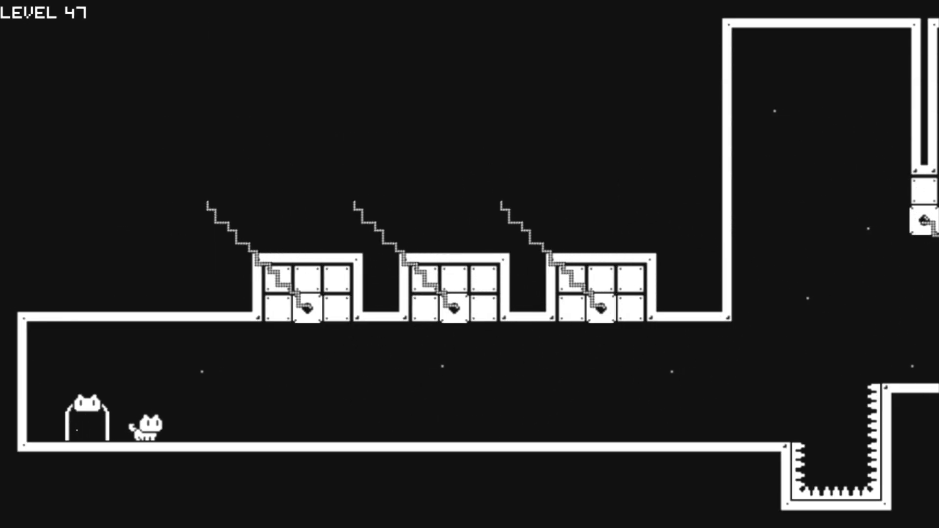
# Step: Run right from the start door and leap across the ledges and laser-box platforms
pyautogui.press('Right')
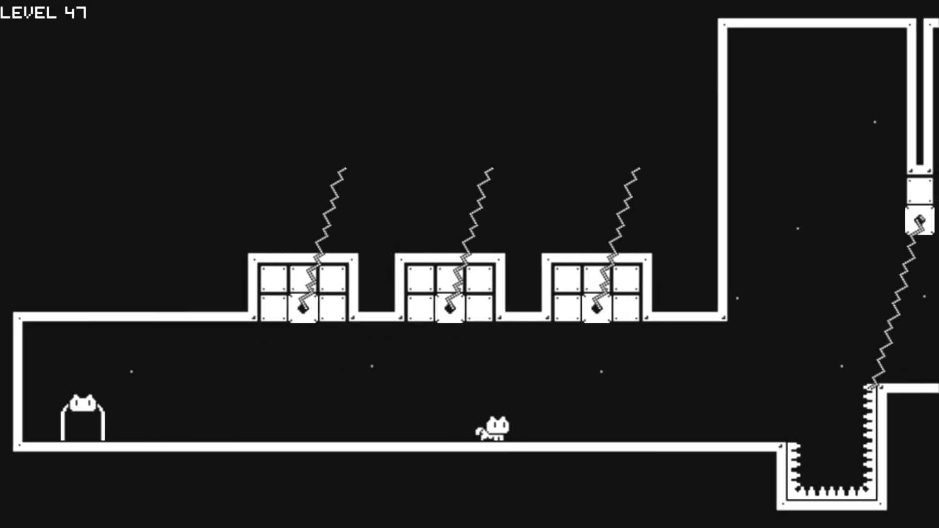
pyautogui.press('Up')
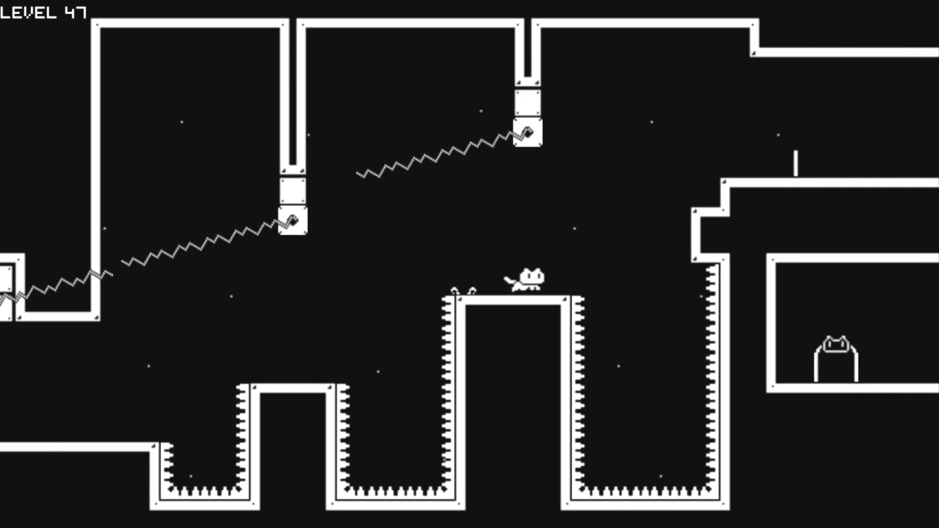
pyautogui.press('Up')
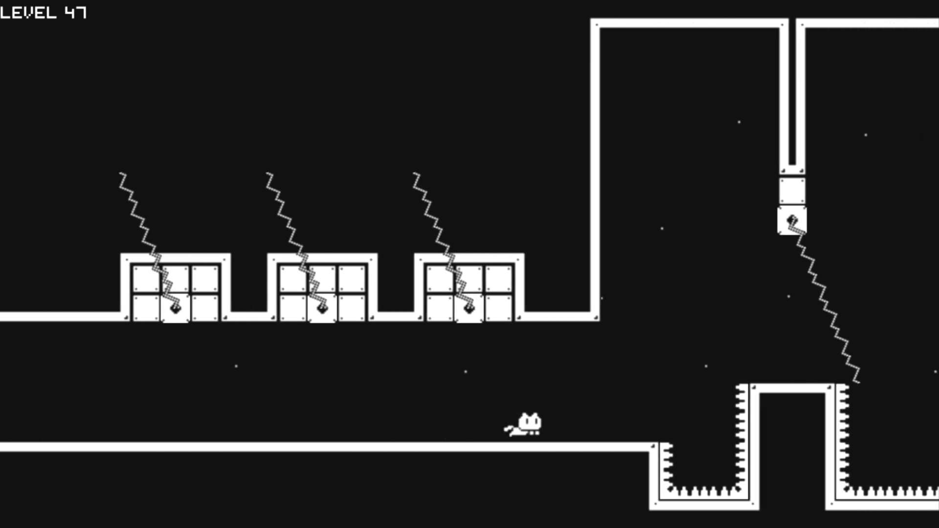
pyautogui.press('Up')
pyautogui.press('Up')
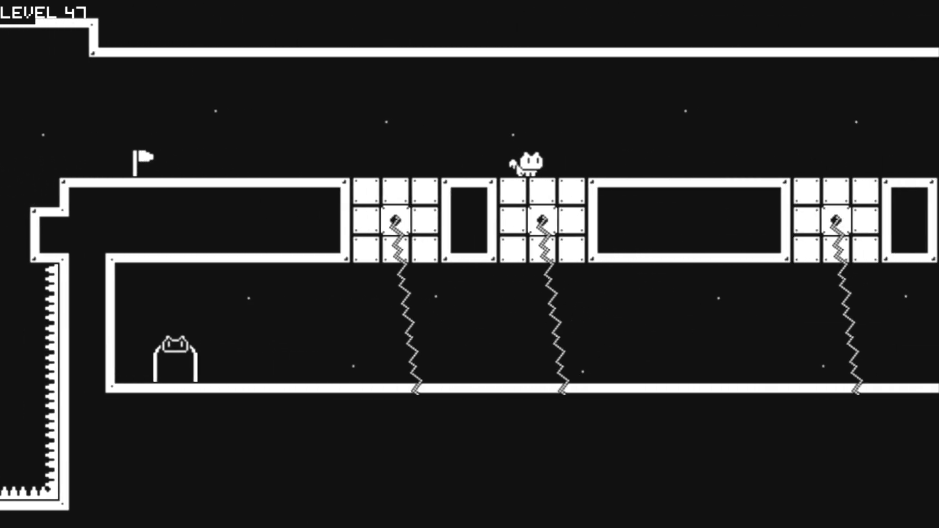
pyautogui.press('Up')
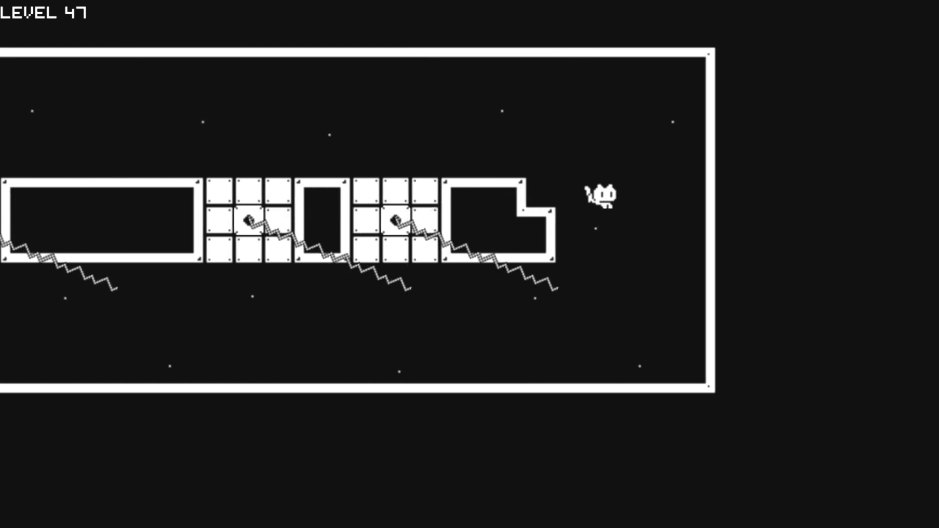
# Step: Walk left along the lower floor into the exit door to finish level 47
pyautogui.press('Left')
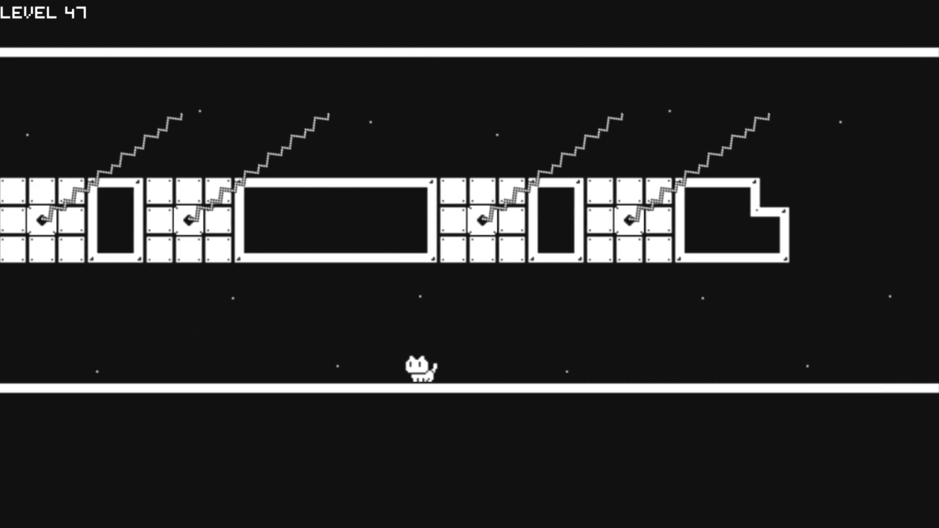
pyautogui.press('Left')
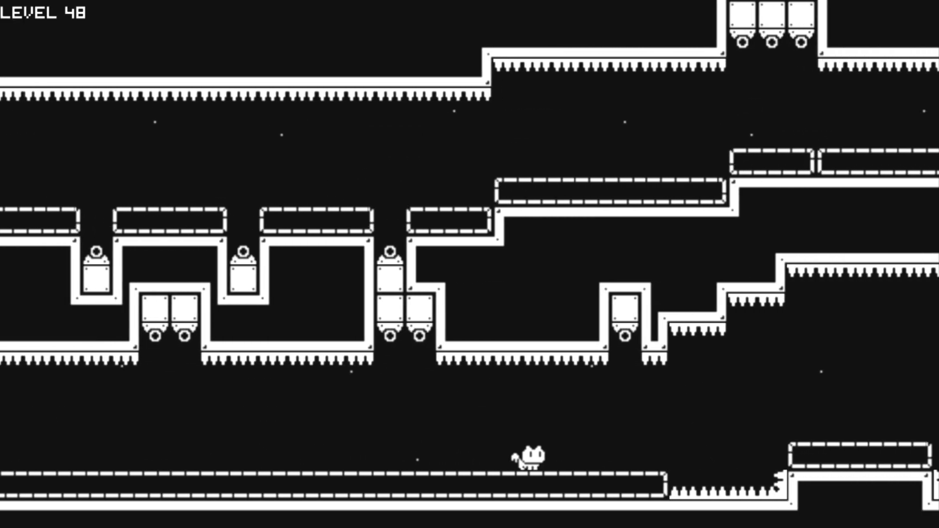
pyautogui.press('Right')
# Step: Walk right and climb the dashed platforms above the spikes, then head left along them
pyautogui.press('space')
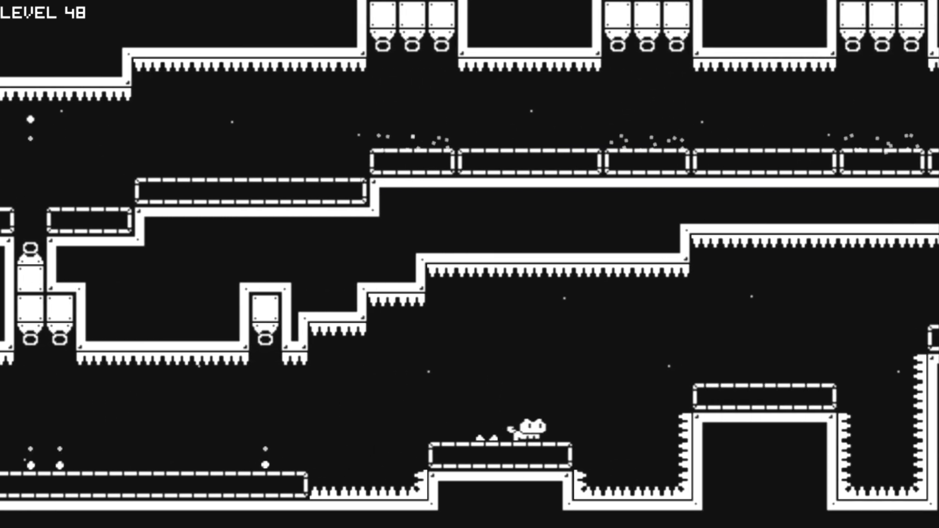
pyautogui.press('space')
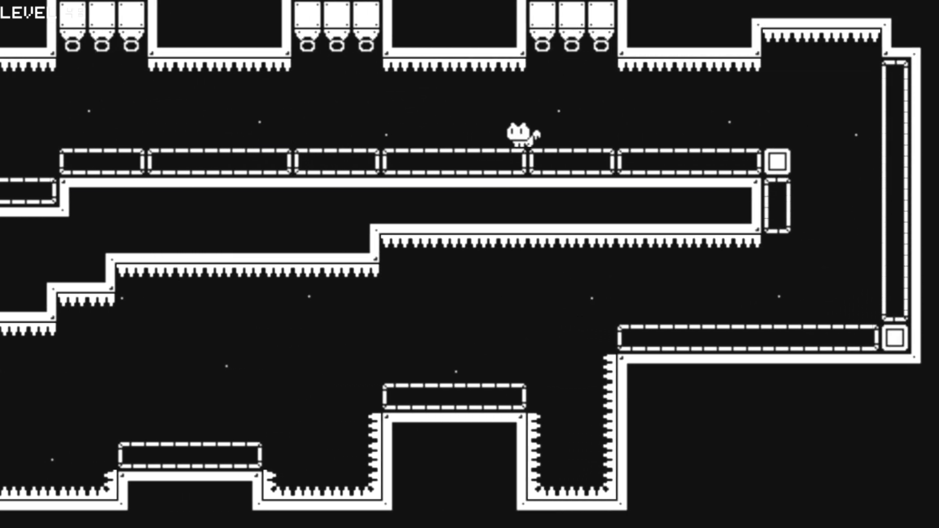
pyautogui.press('Left')
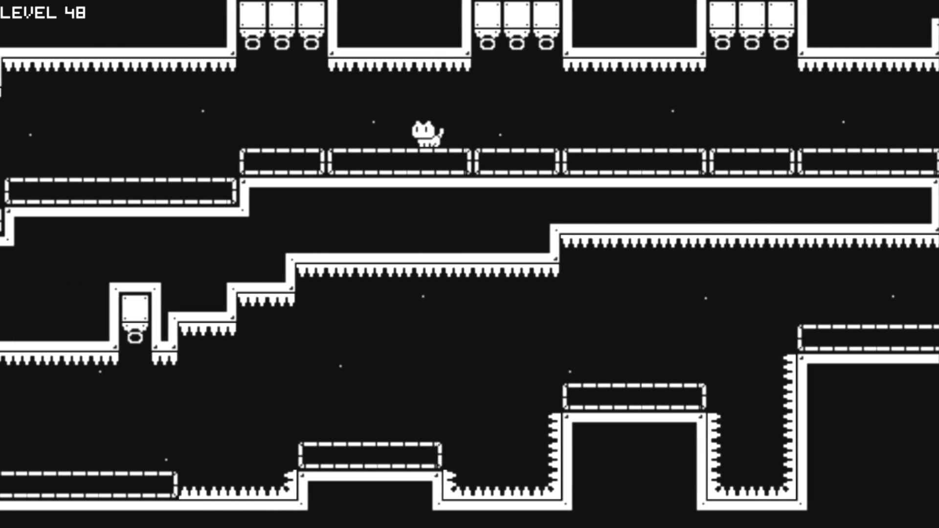
# Step: Drop and jump left across the lower dashed platforms into the exit door, finishing level 48
pyautogui.press('Left')
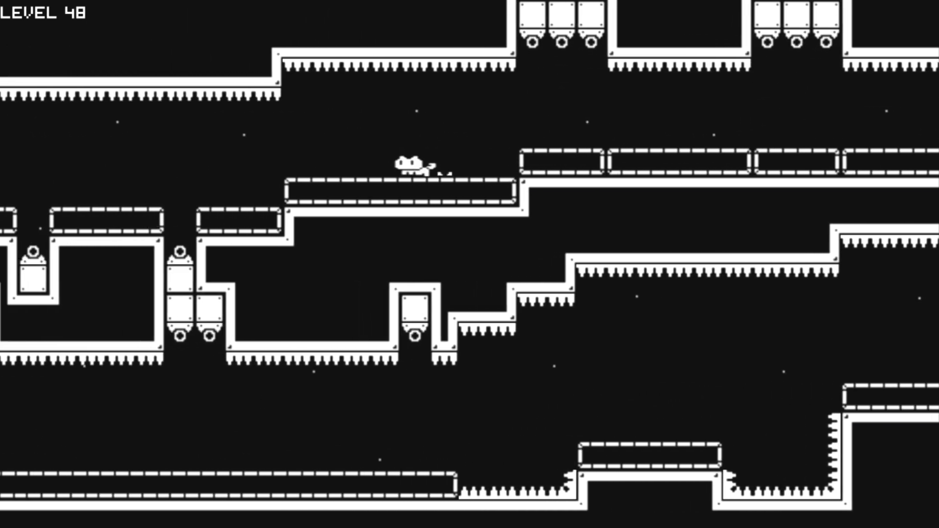
pyautogui.press('Left')
pyautogui.press('space')
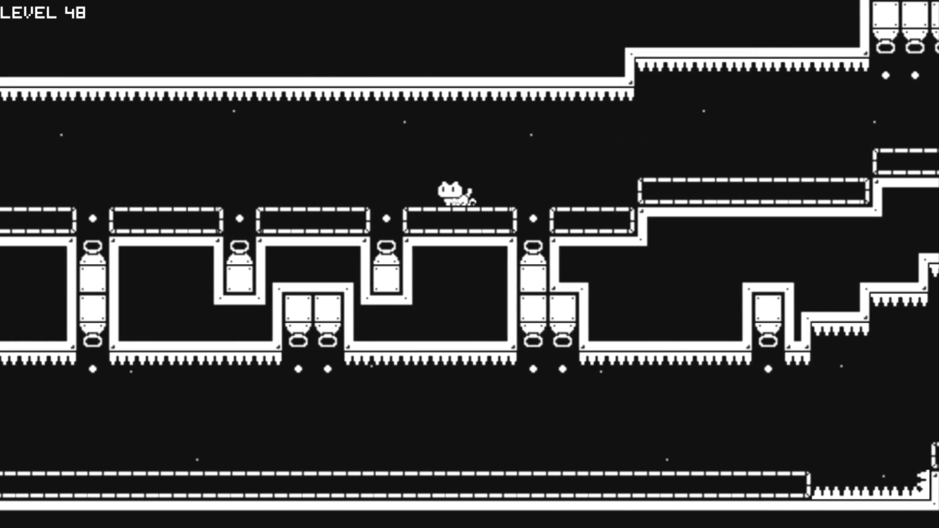
pyautogui.press('Left')
pyautogui.press('space')
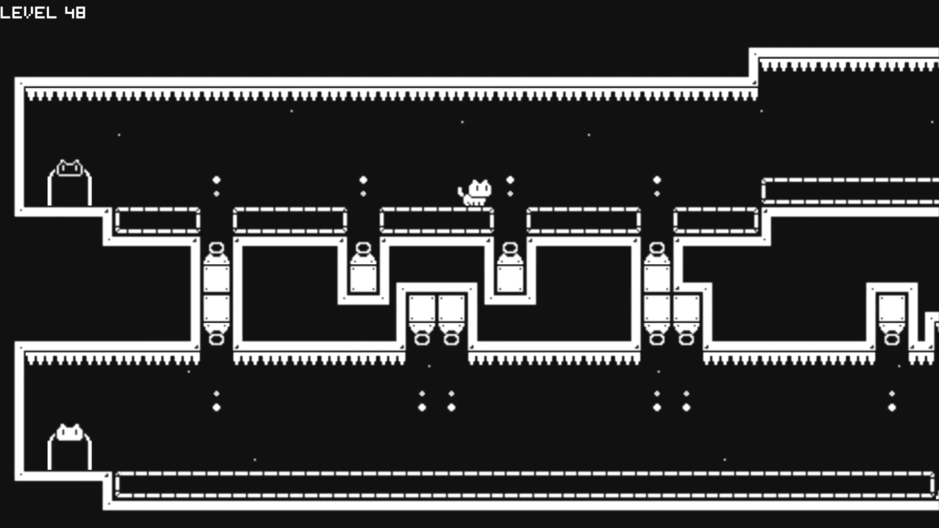
pyautogui.press('Left')
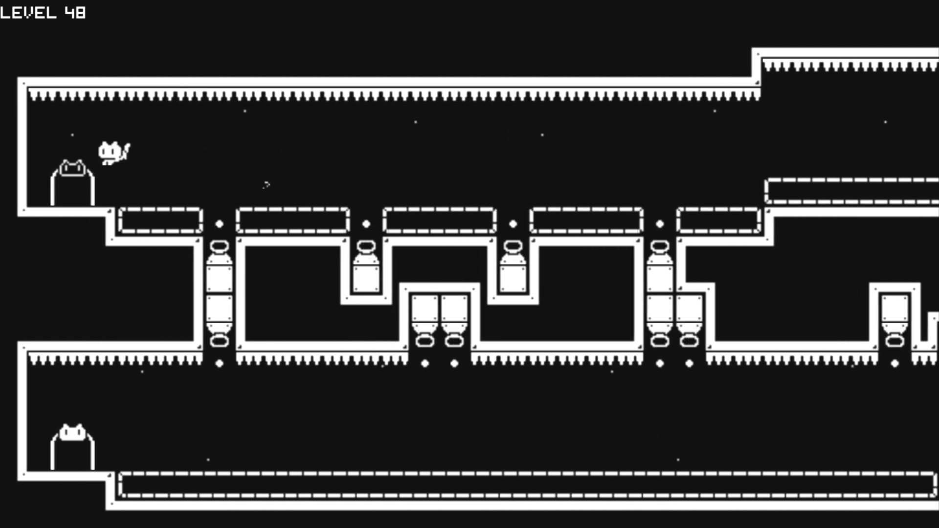
pyautogui.press('Left')
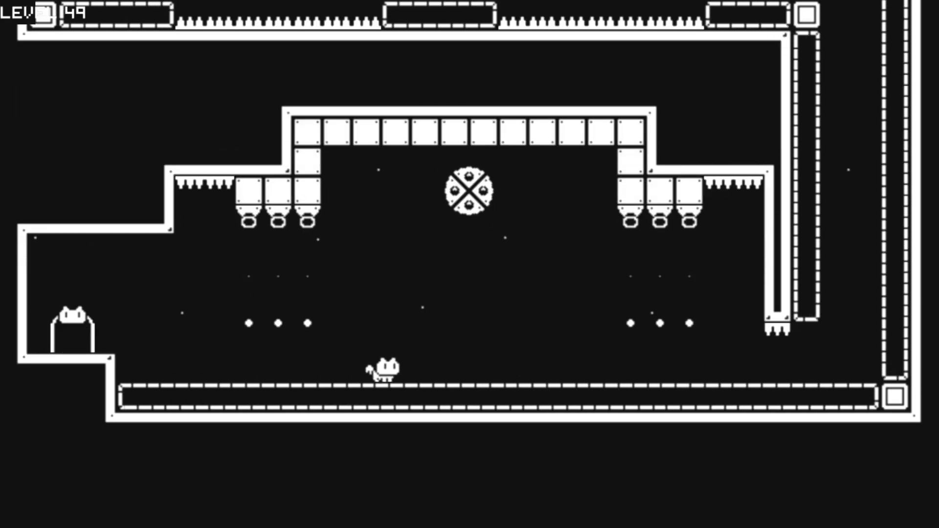
# Step: Climb the right-hand shaft and leap left across the dashed and floating platforms
pyautogui.press('Right')
pyautogui.press('space')
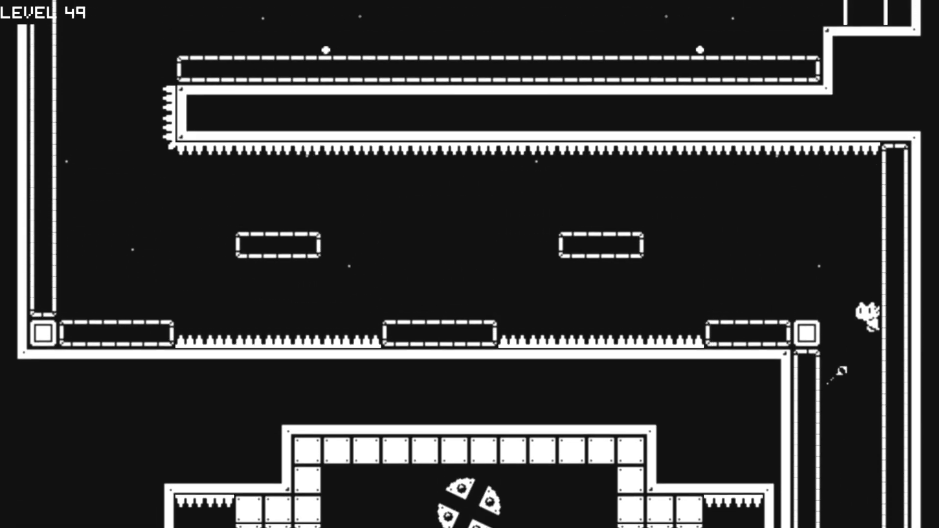
pyautogui.press('Left')
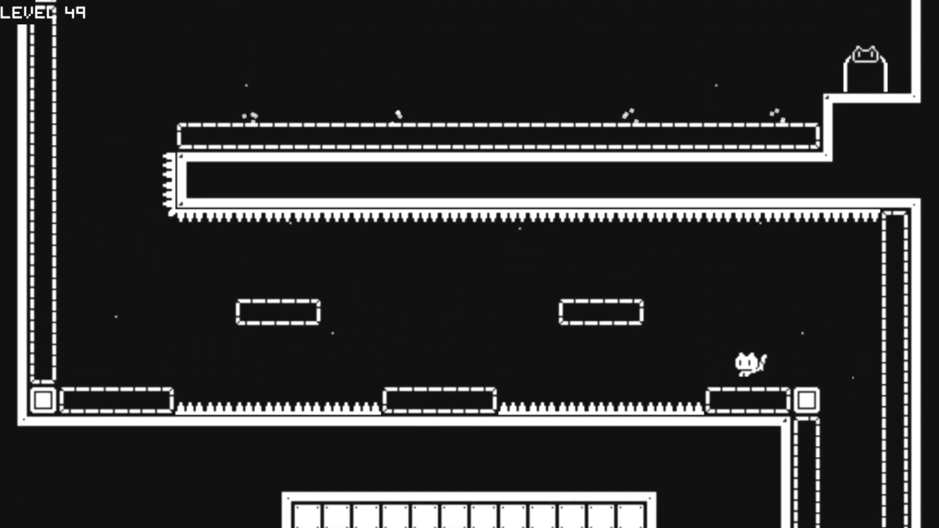
pyautogui.press('space')
pyautogui.press('Left')
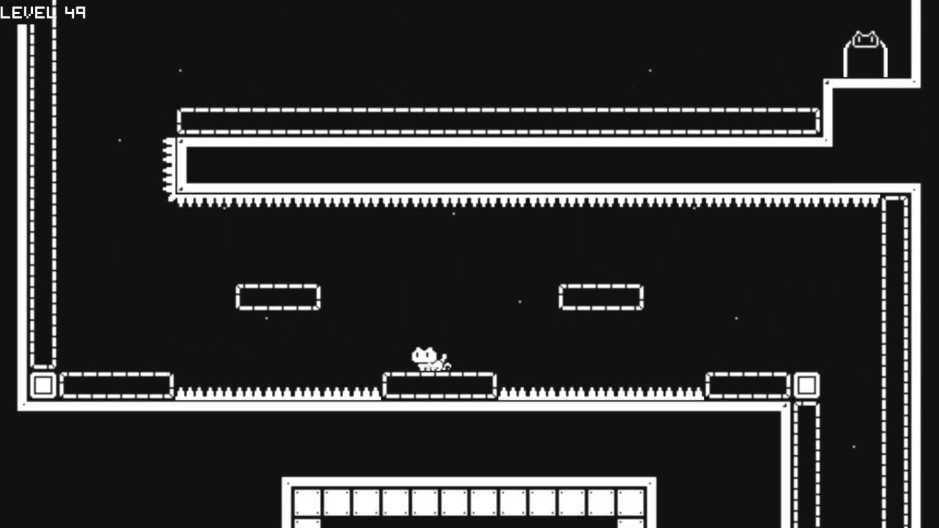
pyautogui.press('space')
# Step: Wall-climb the left wall and walk right into the exit door to finish level 49
pyautogui.press('Left')
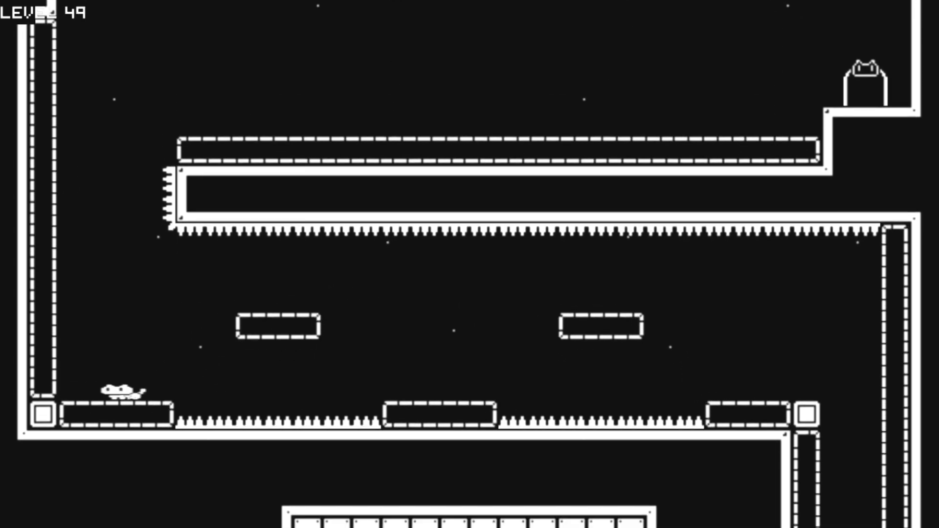
pyautogui.press('space')
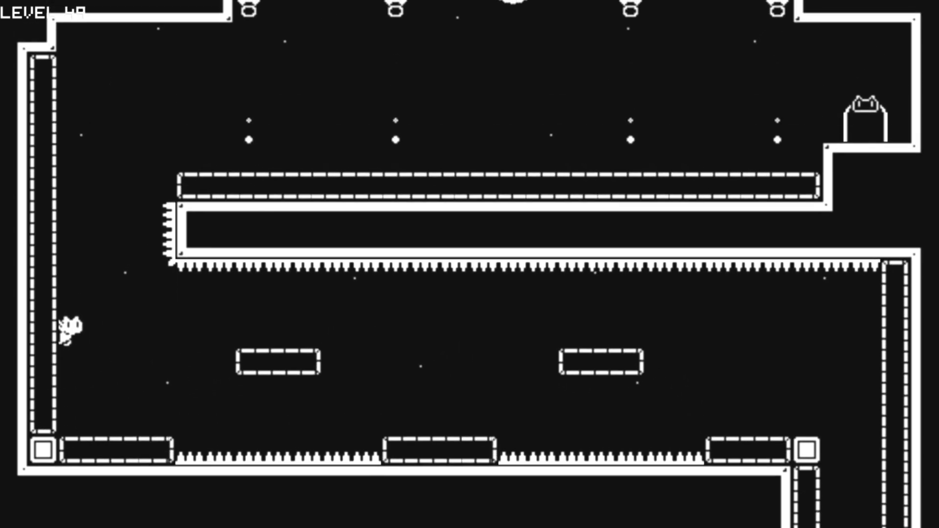
pyautogui.press('Up')
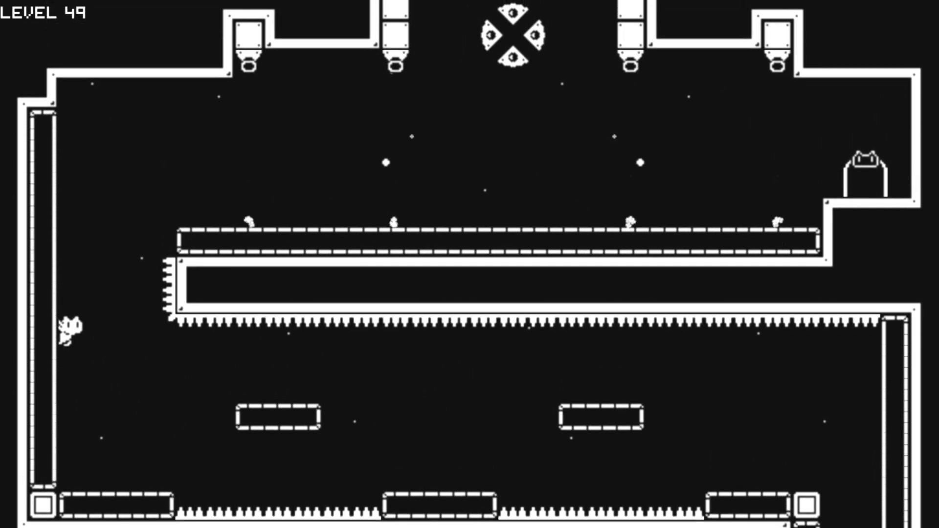
pyautogui.press('Up')
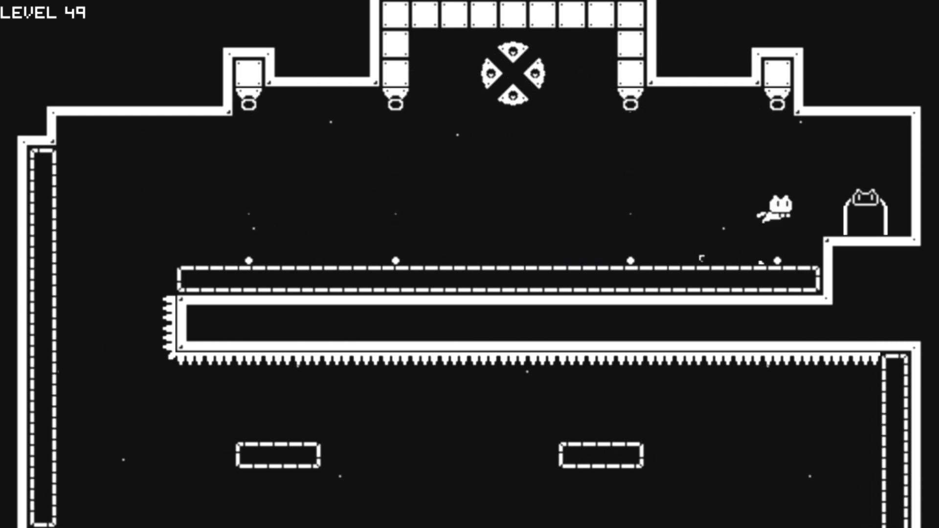
pyautogui.press('Right')
pyautogui.press('Right')
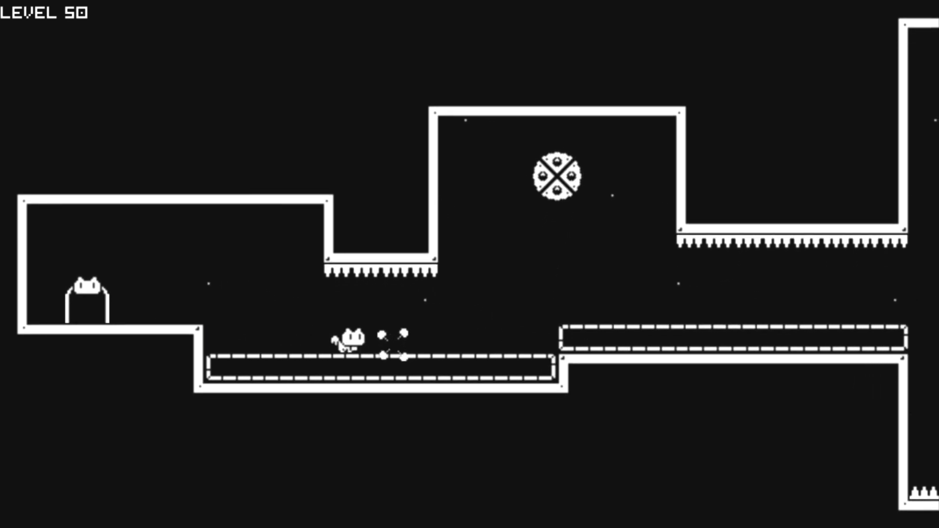
pyautogui.press('Right')
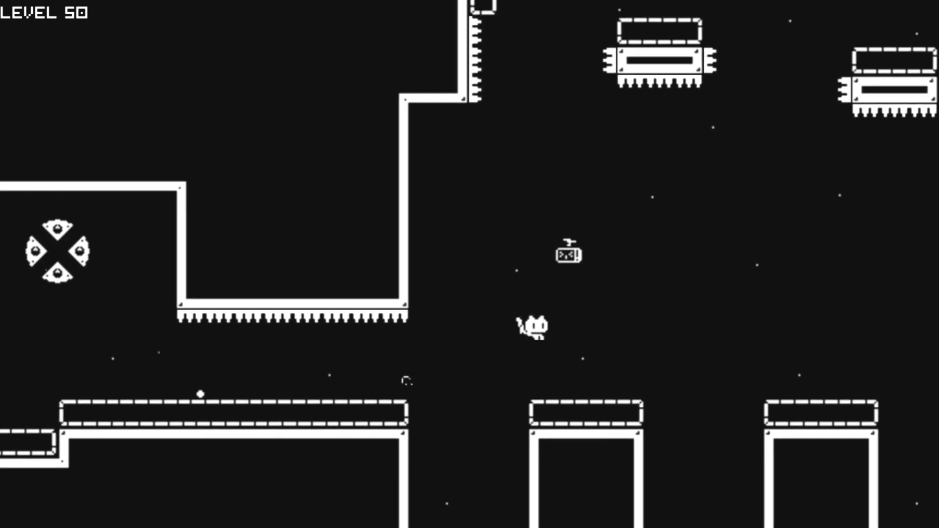
pyautogui.press('Right')
pyautogui.press('space')
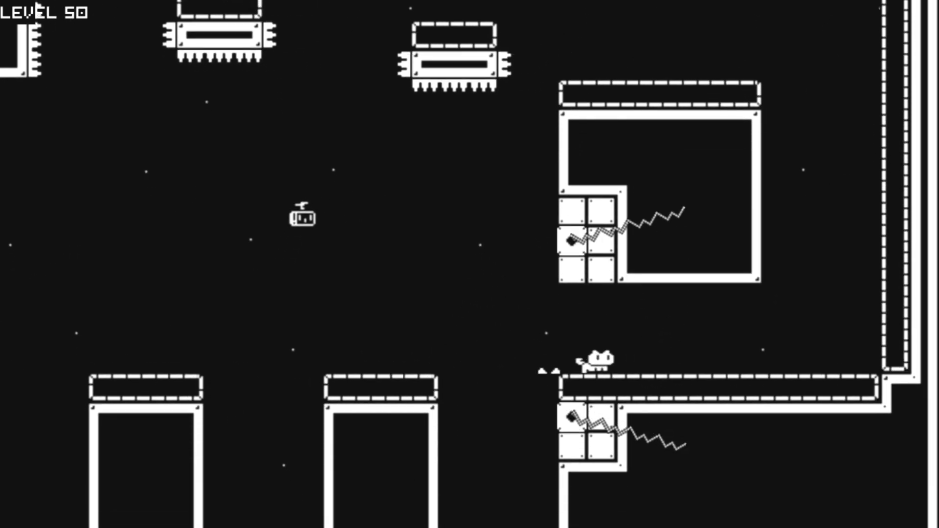
pyautogui.press('Right')
pyautogui.press('space')
pyautogui.press('space')
pyautogui.press('space')
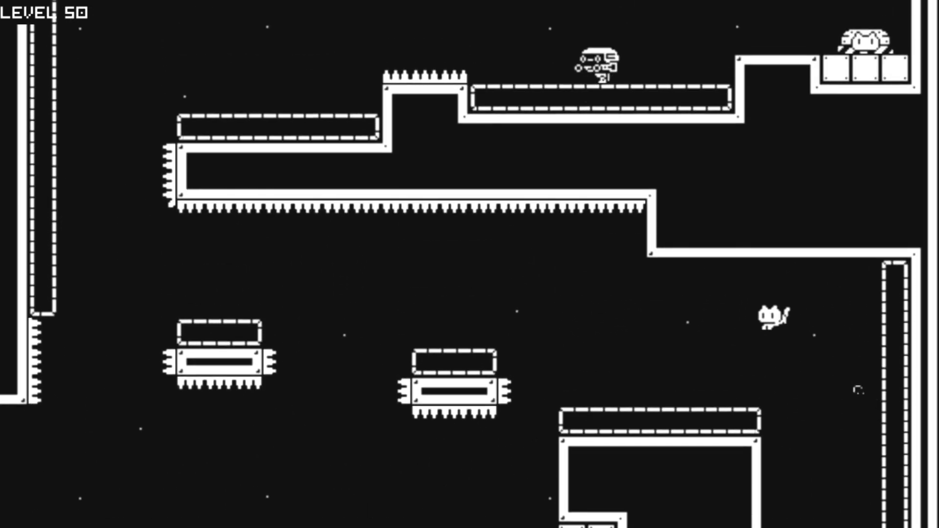
pyautogui.press('Left')
pyautogui.press('space')
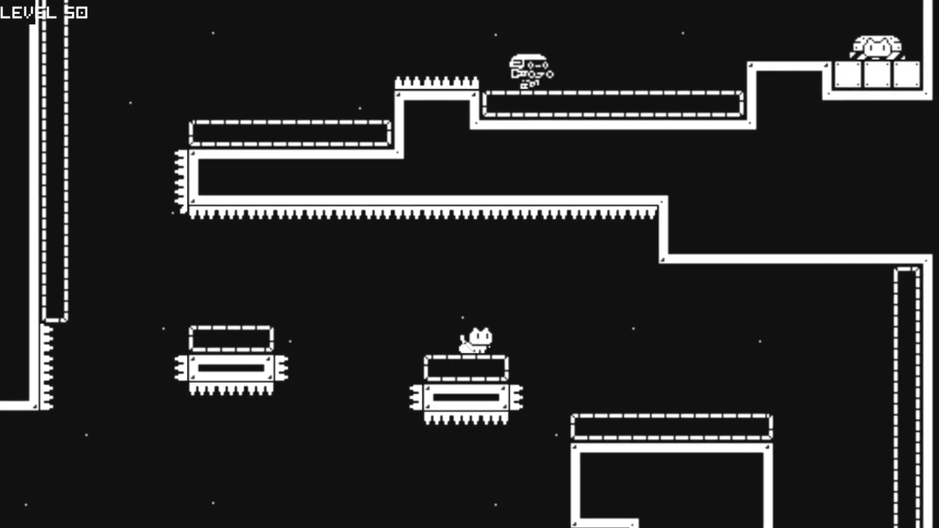
pyautogui.press('Left')
pyautogui.press('space')
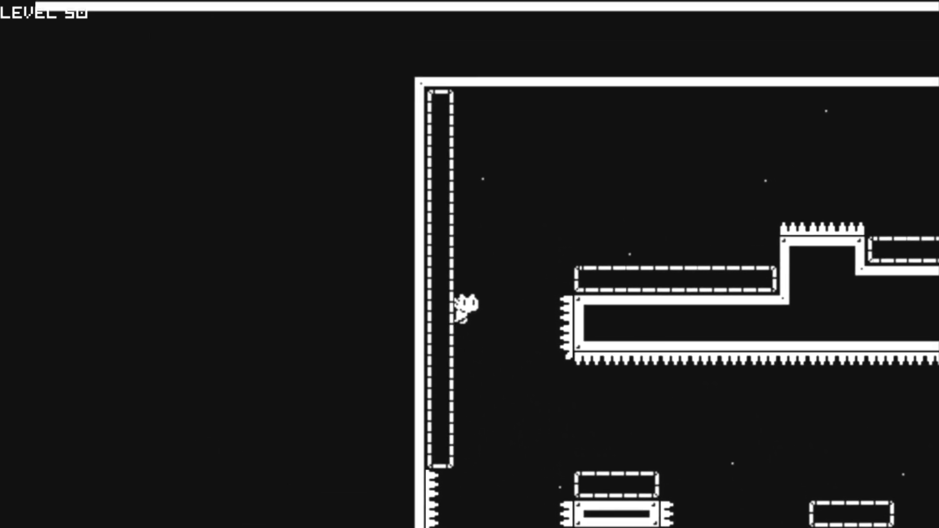
pyautogui.press('Right')
pyautogui.press('space')
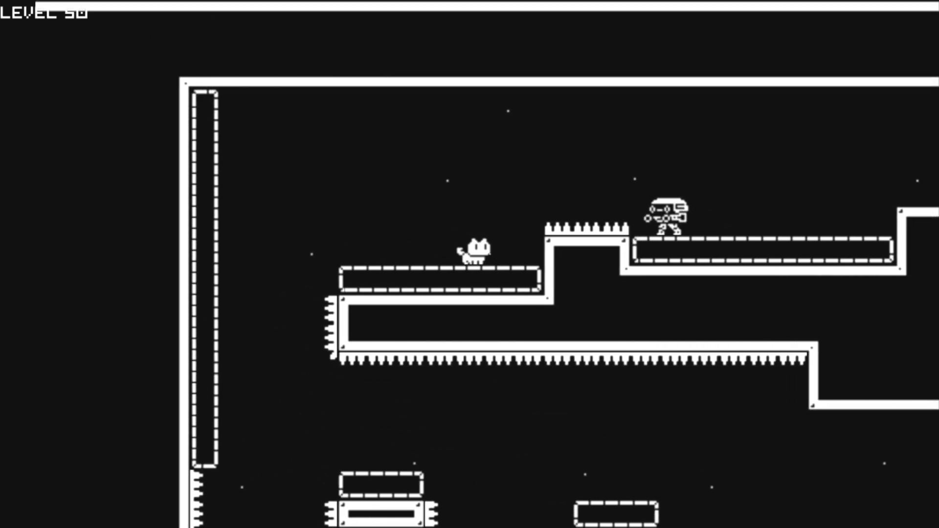
pyautogui.press('Right')
pyautogui.press('space')
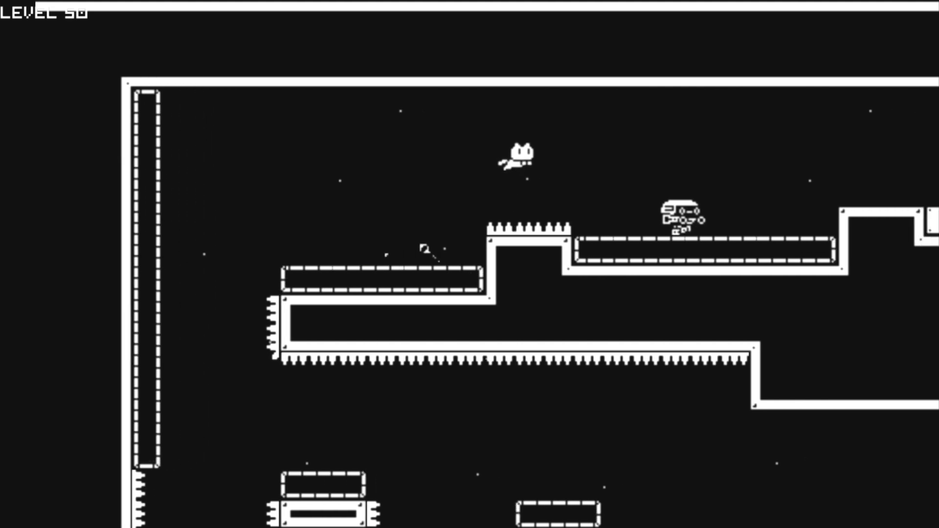
pyautogui.press('Right')
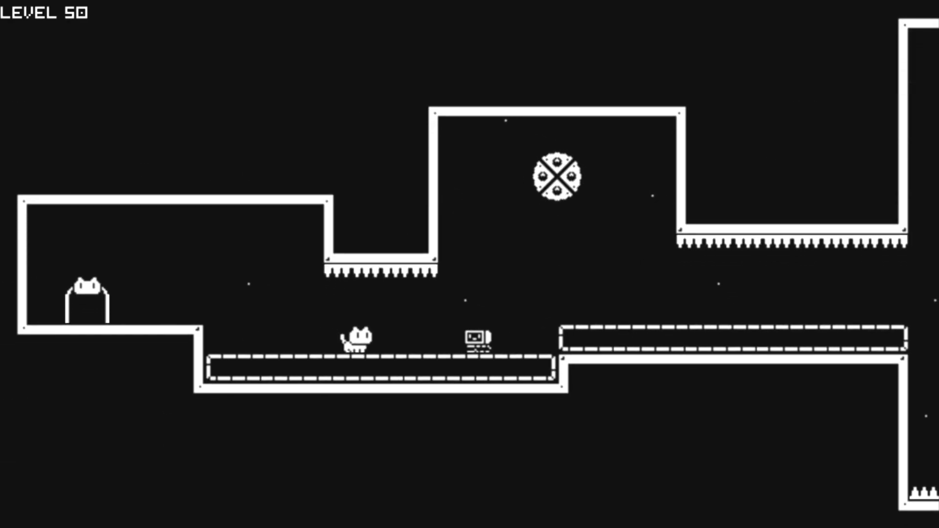
# Step: Jump the cat across the platform gaps and climb the right wall in level 50
pyautogui.press('Up')
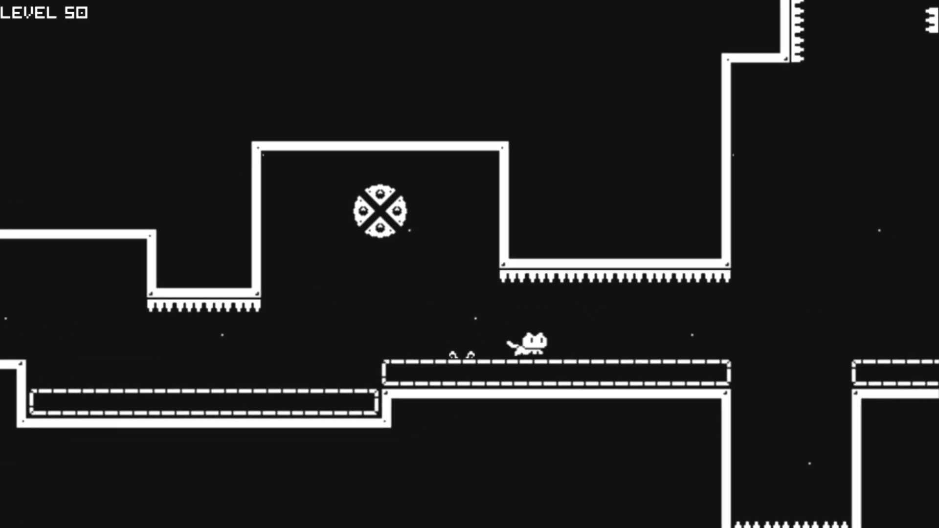
pyautogui.press('Up')
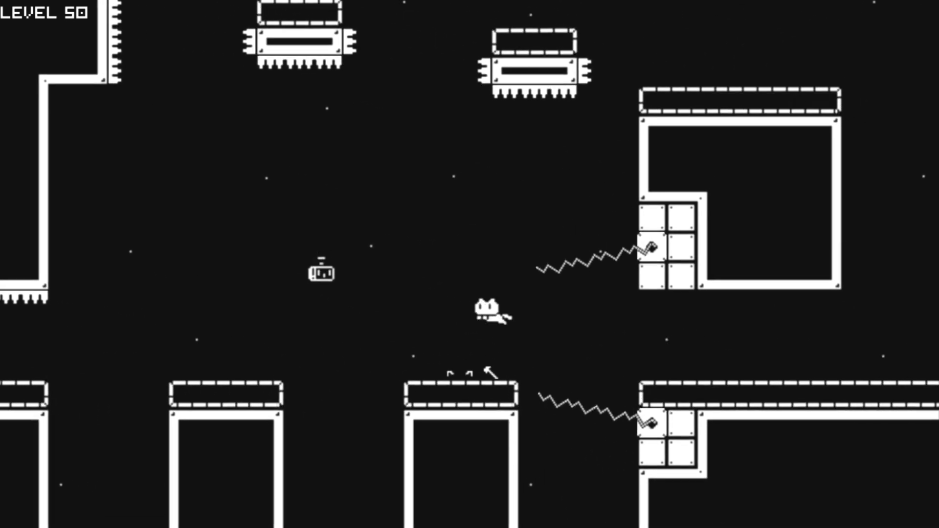
pyautogui.press('Up')
pyautogui.press('Up')
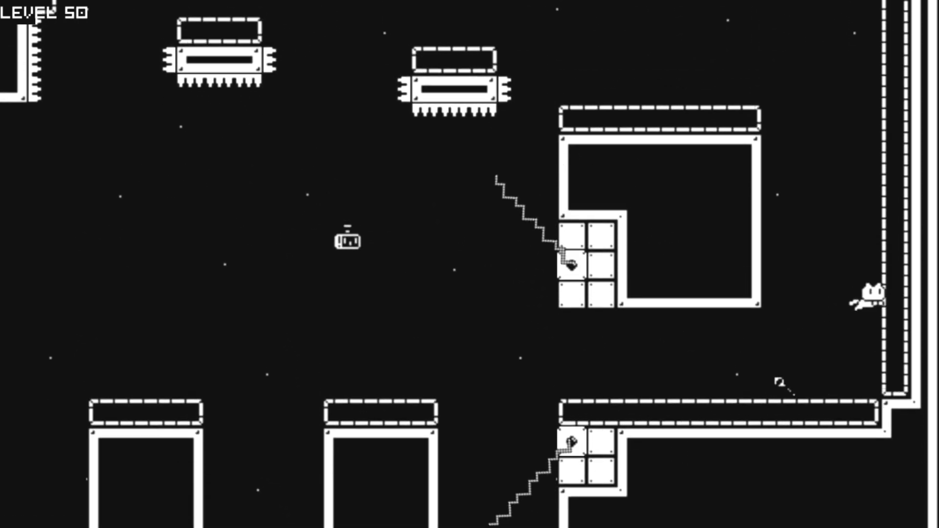
pyautogui.press('Up')
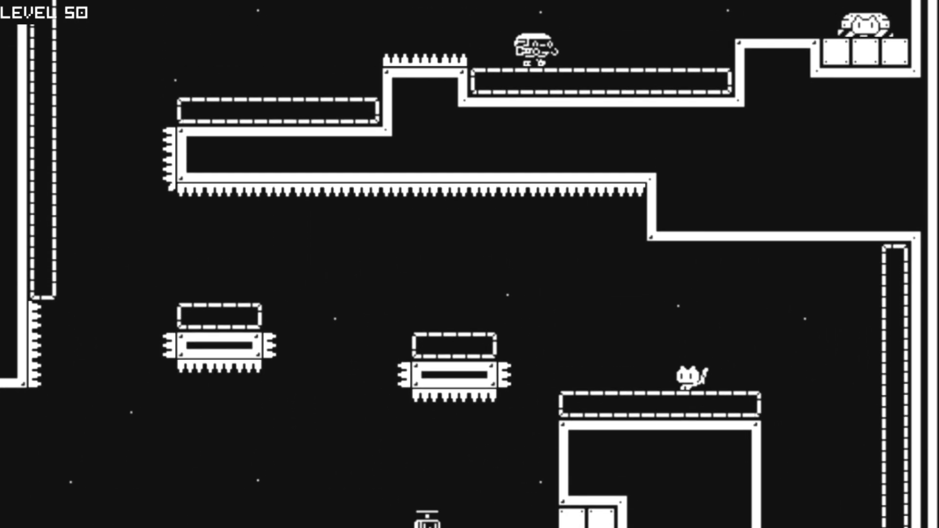
# Step: Leap off the left wall past the spiked blocks and jump up-right toward the cobblestone cave
pyautogui.press('Up')
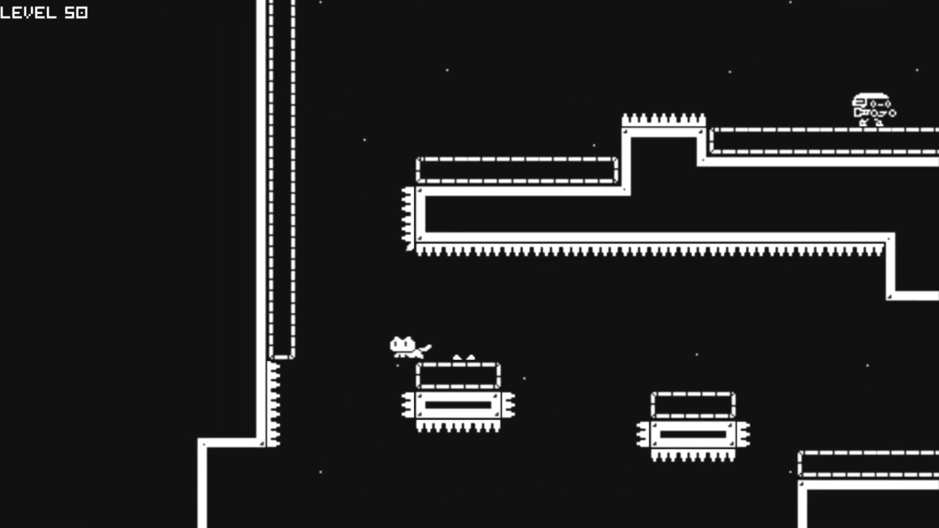
pyautogui.press('Up')
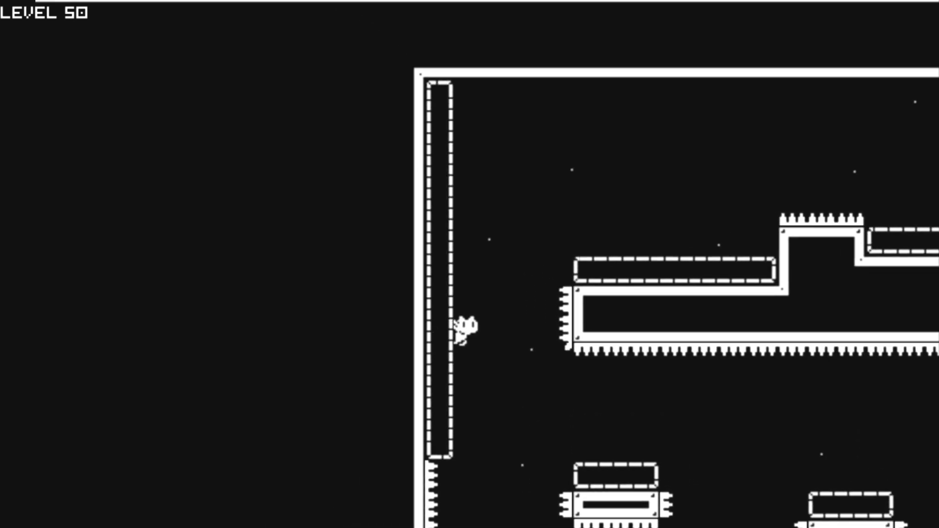
pyautogui.press('Up')
pyautogui.press('Right')
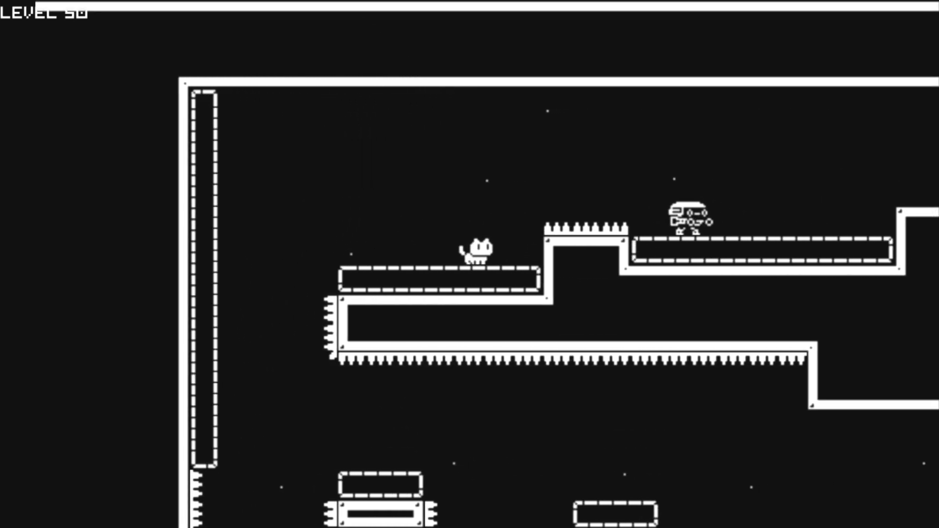
pyautogui.press('Up')
pyautogui.press('Right')
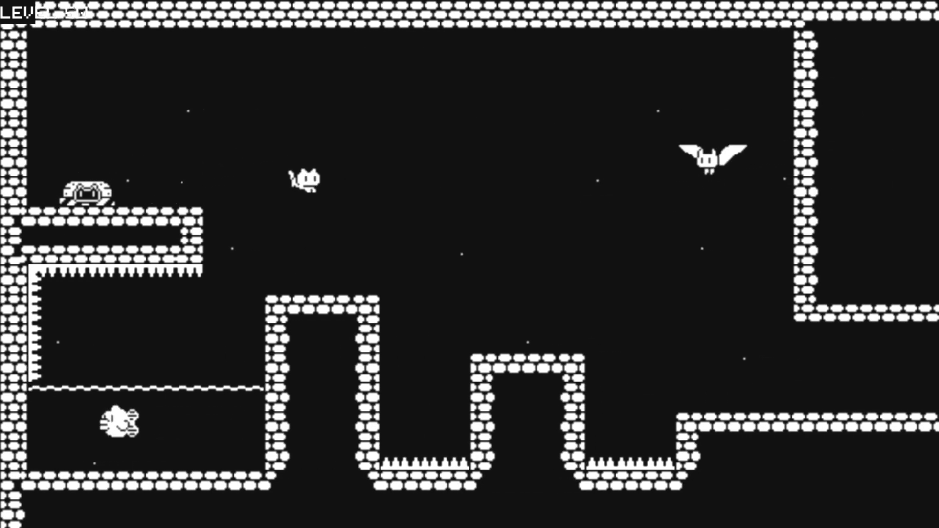
# Step: Cross the stone pillars and wall-jump up over the upper platform
pyautogui.press('Right')
pyautogui.press('Up')
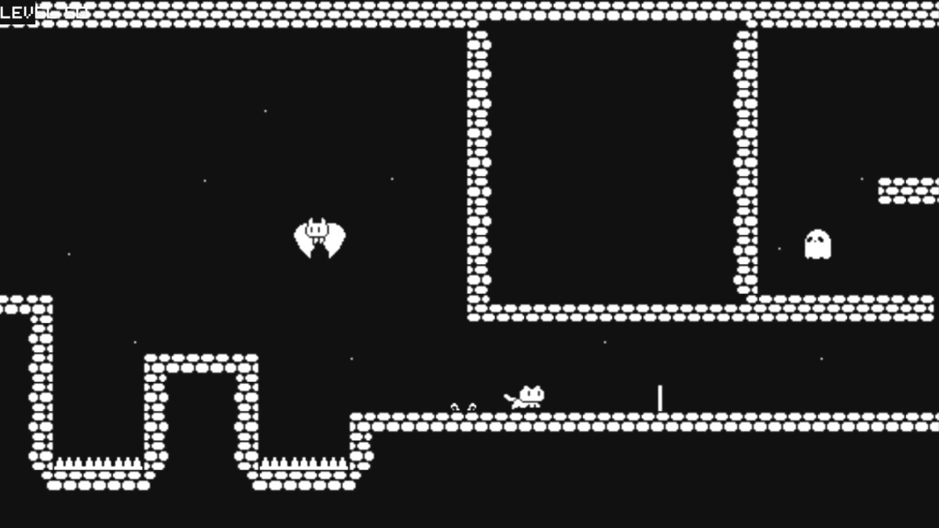
pyautogui.press('Right')
pyautogui.press('Up')
pyautogui.press('Left')
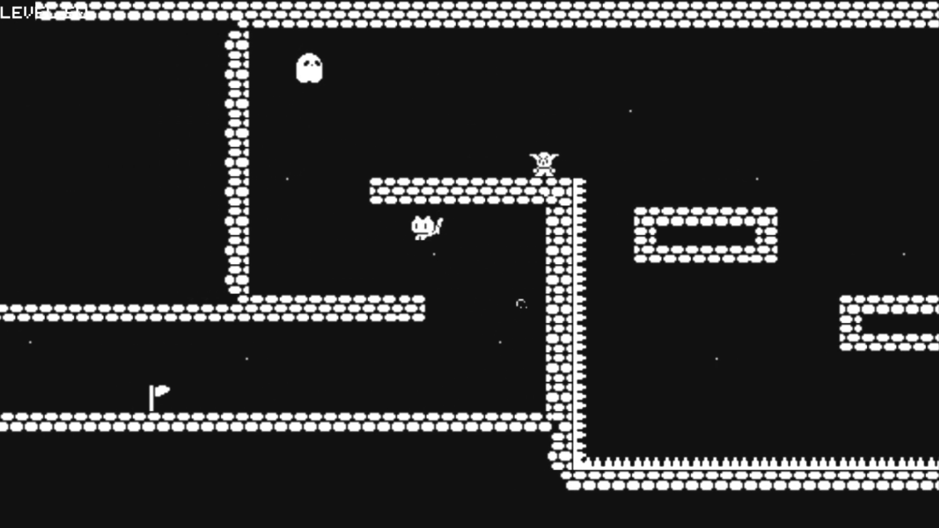
pyautogui.press('Up')
pyautogui.press('Right')
pyautogui.press('Up')
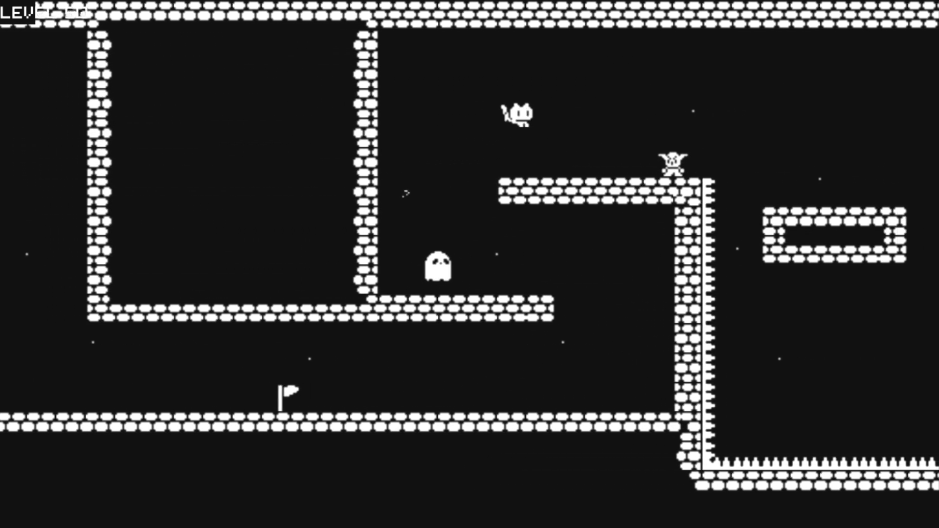
# Step: Hop across the floating blocks and spiked block, then drop to the lower floor
pyautogui.press('Right')
pyautogui.press('Up')
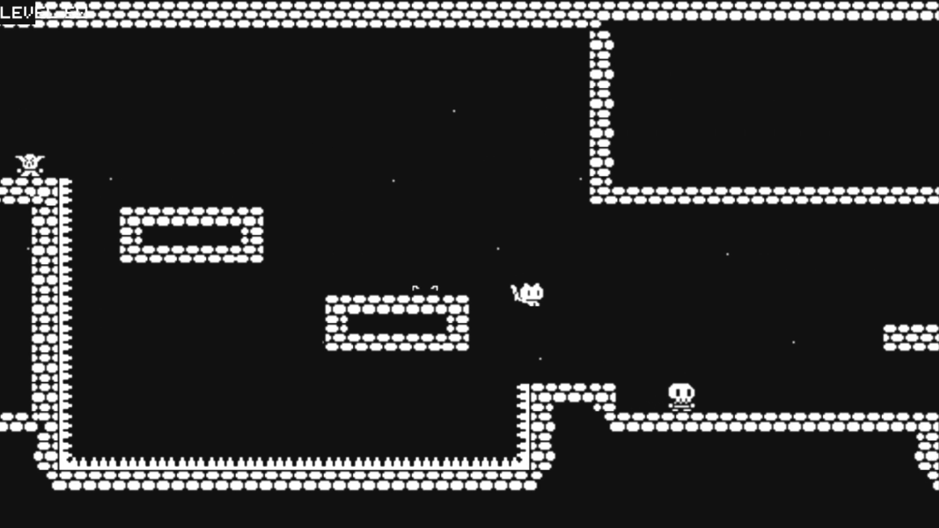
pyautogui.press('Up')
pyautogui.press('Up')
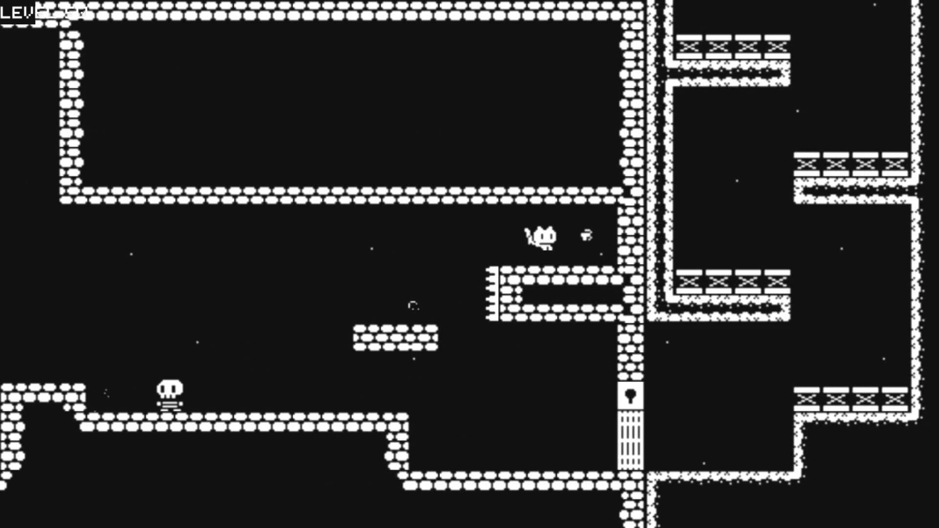
pyautogui.press('Left')
pyautogui.press('Up')
pyautogui.press('Right')
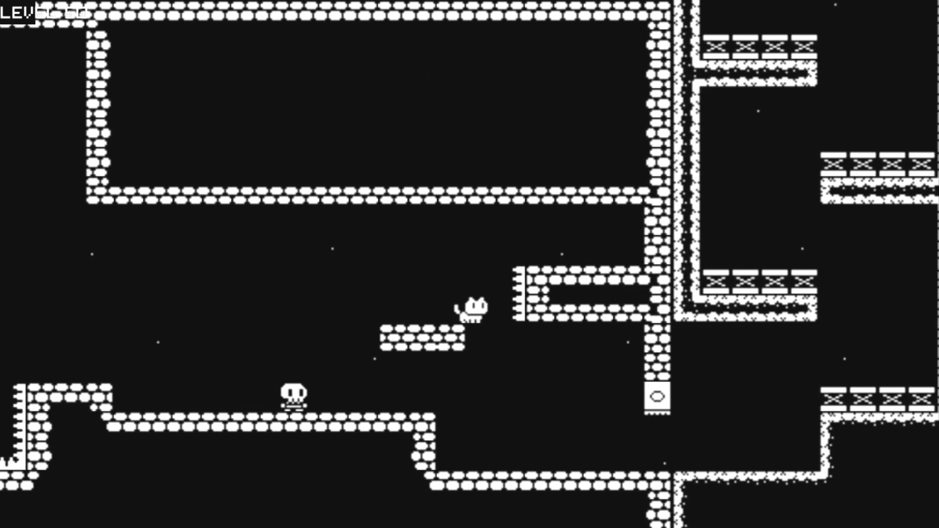
pyautogui.press('Left')
pyautogui.press('Right')
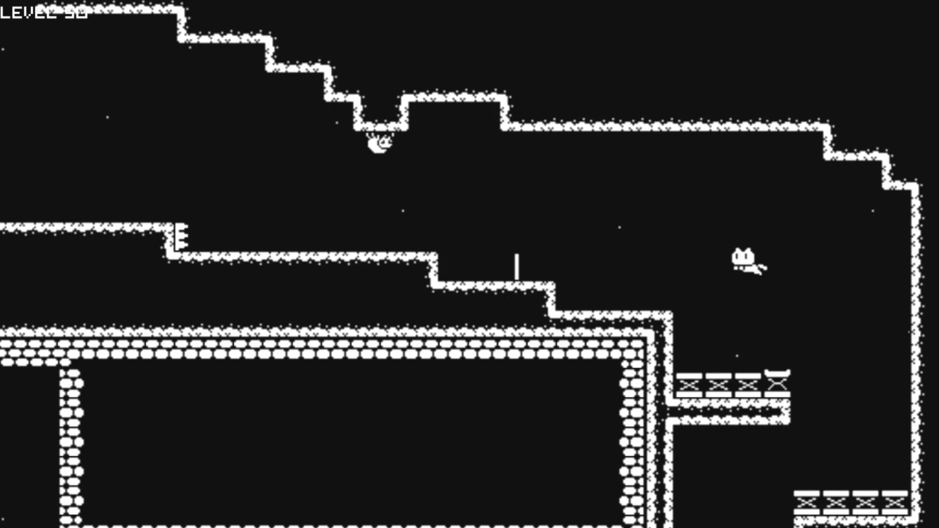
# Step: Jump left up the stepped slope by the pole and clear the spring block
pyautogui.press('Left')
pyautogui.press('Up')
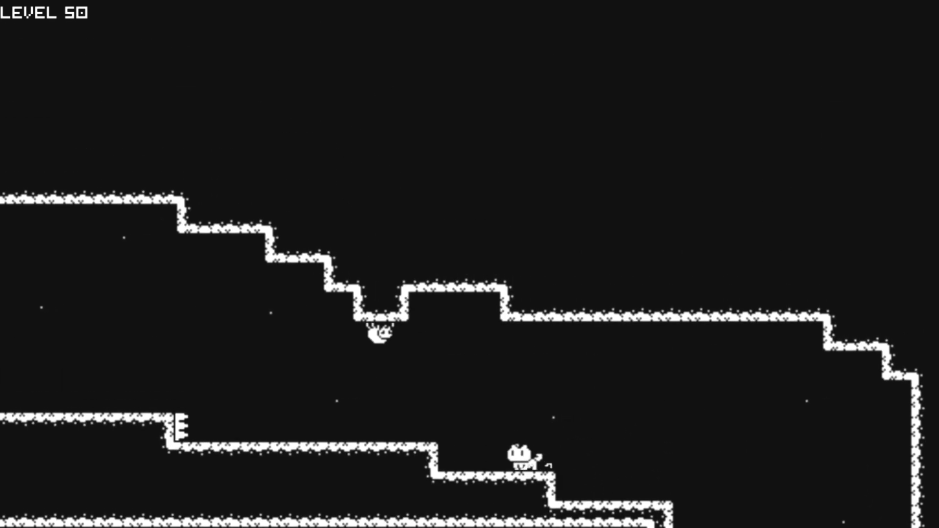
pyautogui.press('Left')
pyautogui.press('Up')
pyautogui.press('Up')
pyautogui.press('Up')
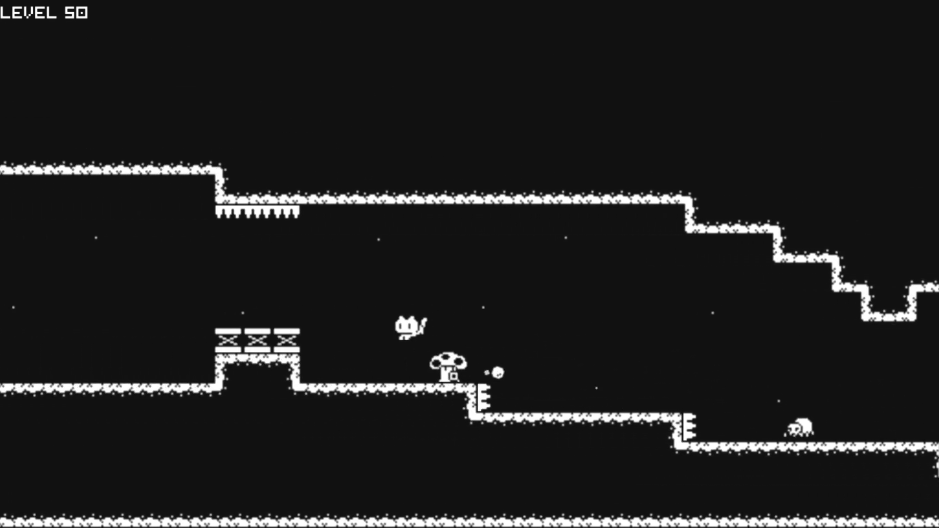
pyautogui.press('Up')
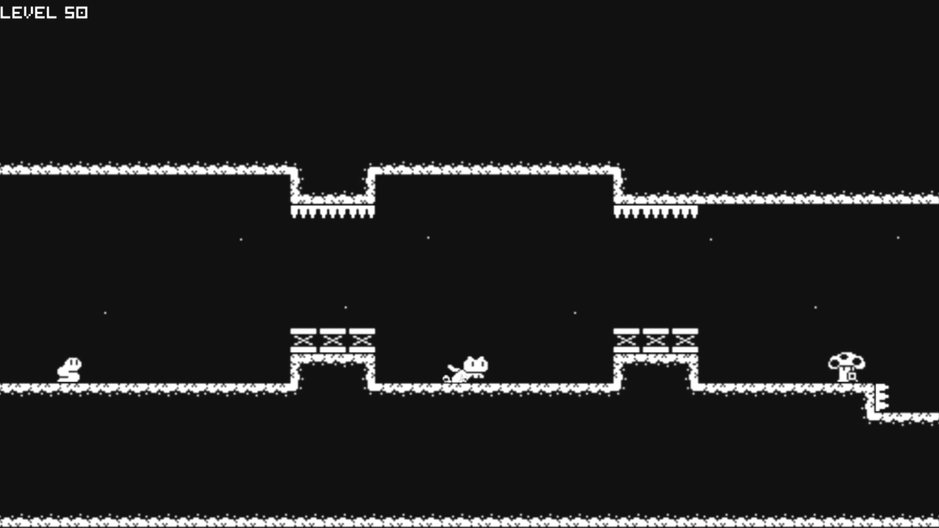
pyautogui.press('Right')
pyautogui.press('Left')
pyautogui.press('Up')
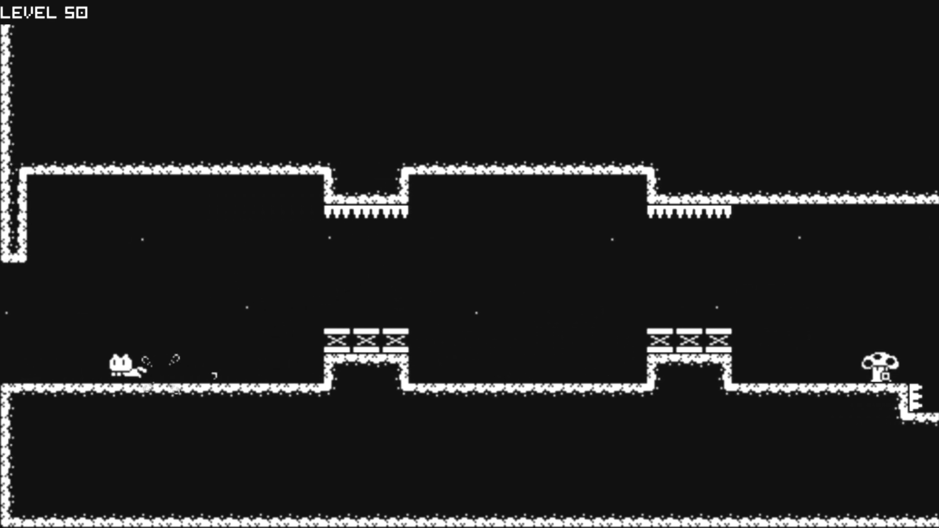
# Step: Run left through the next room into the THANKS FOR PLAYING! room
pyautogui.press('Left')
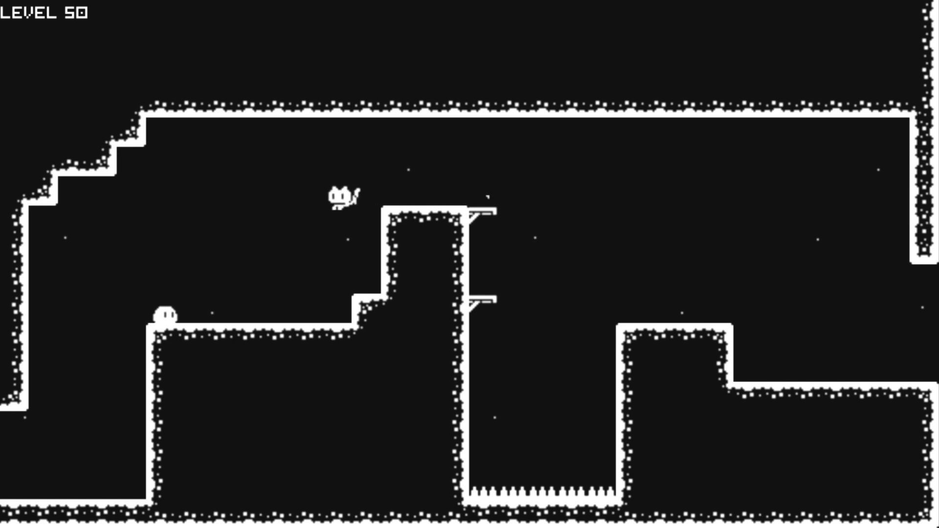
pyautogui.press('Left')
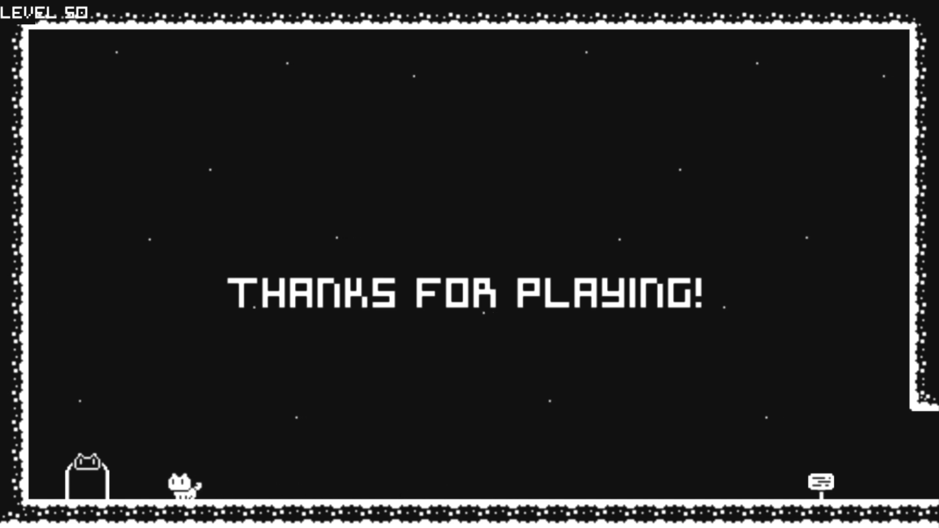
# Step: Enter the door to finish level 50, then run and jump left through level 51
pyautogui.press('Left')
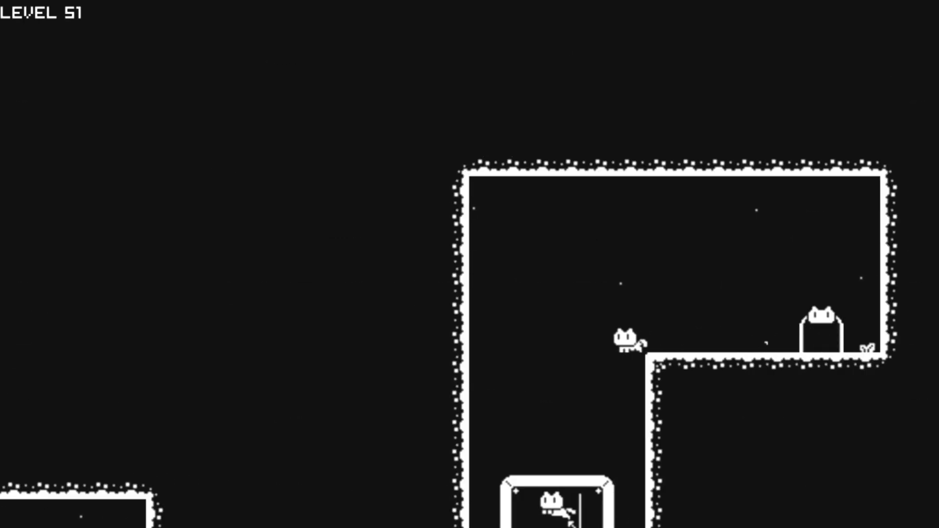
pyautogui.press('Left')
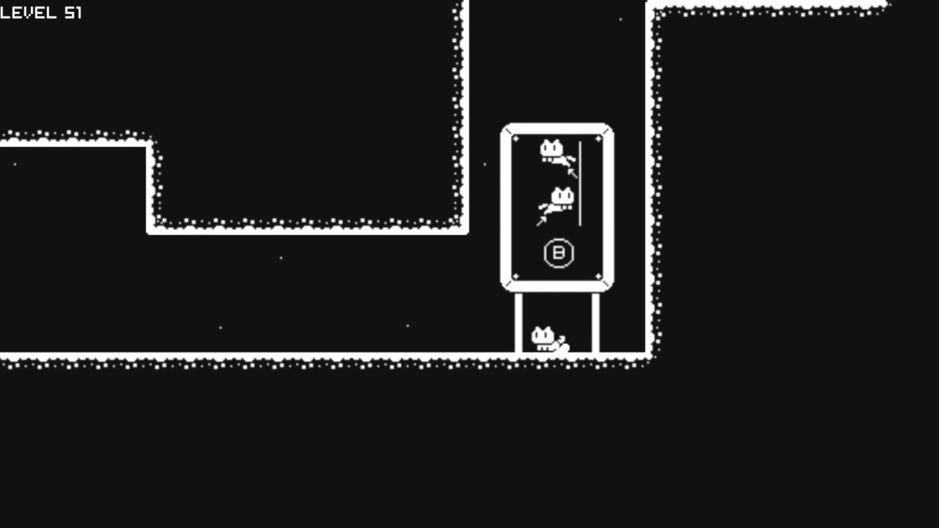
pyautogui.press('space')
pyautogui.press('Left')
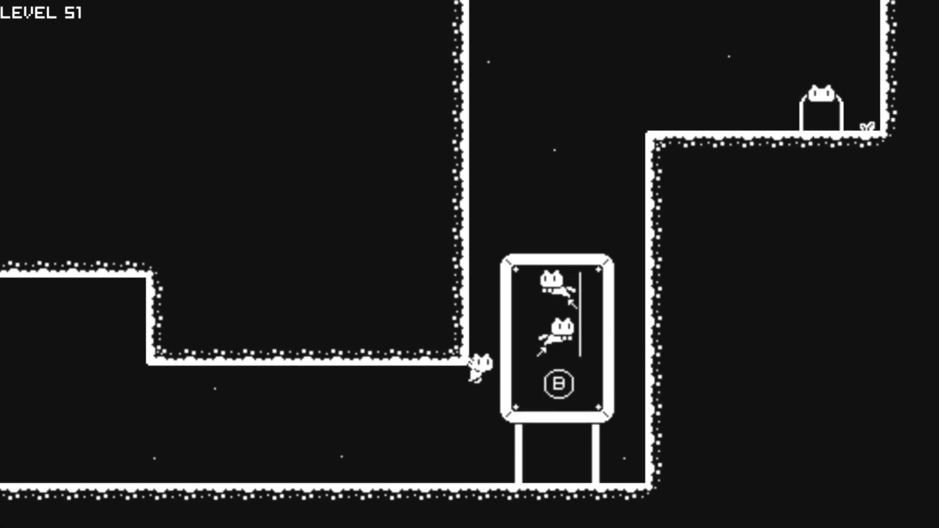
pyautogui.press('Left')
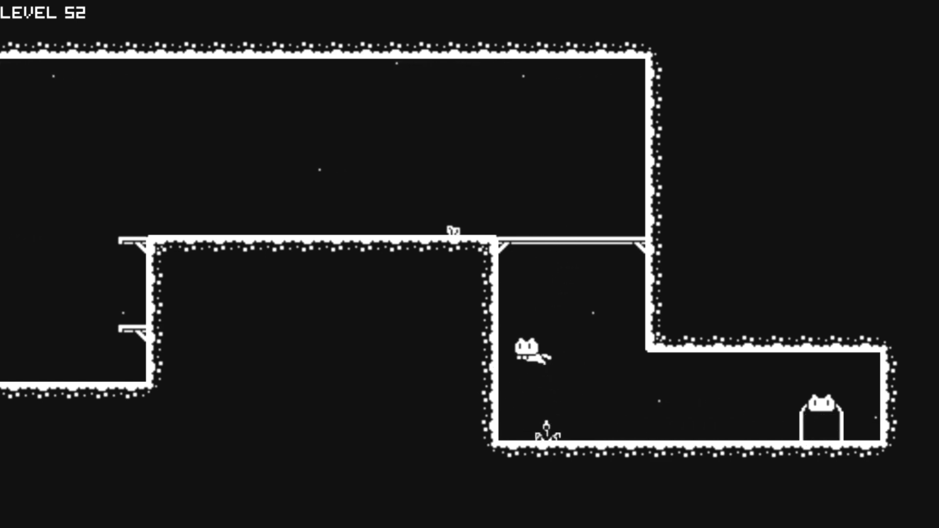
# Step: Run left through level 52's rooms, jump from the bridge to the sign and enter the exit door
pyautogui.press('Left')
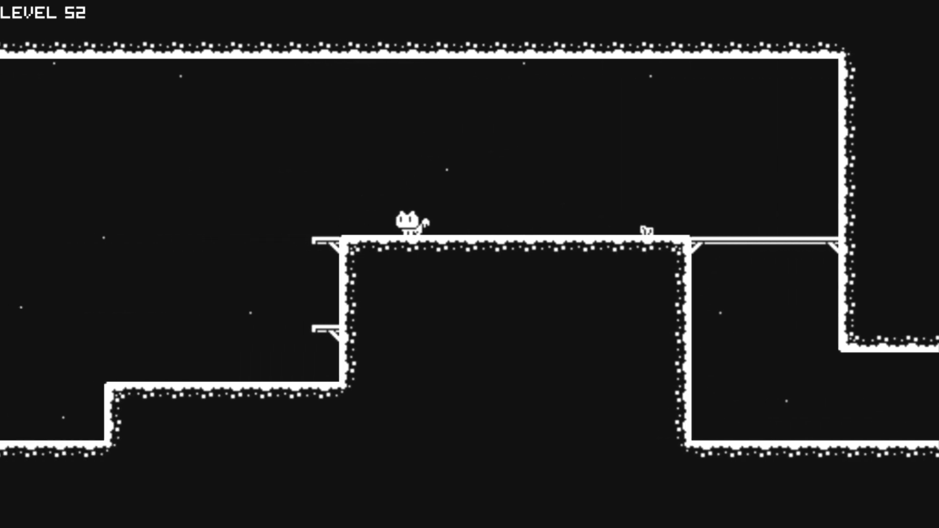
pyautogui.press('Left')
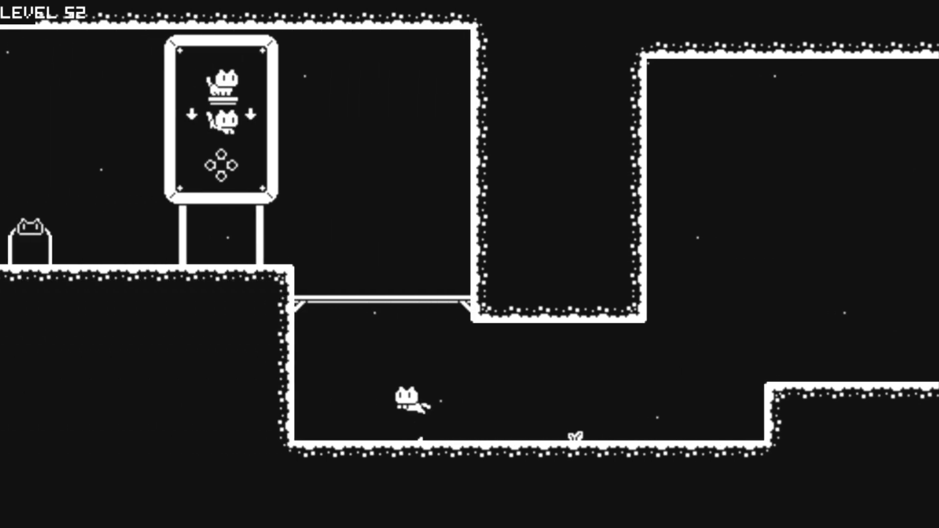
pyautogui.press('space')
pyautogui.press('Right')
pyautogui.press('Left')
pyautogui.press('space')
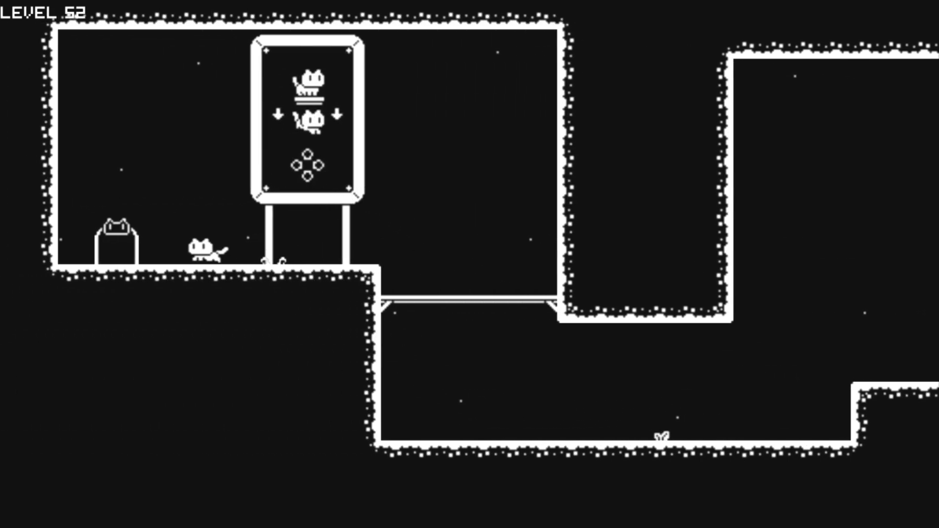
pyautogui.press('Left')
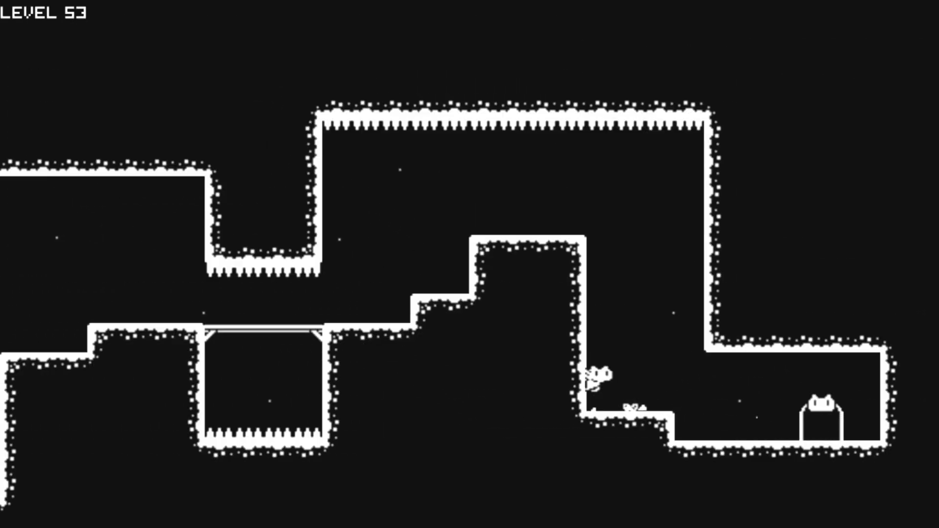
# Step: Drop onto the rope bridge and run left jumping the spikes through levels 54 and 55
pyautogui.press('Left')
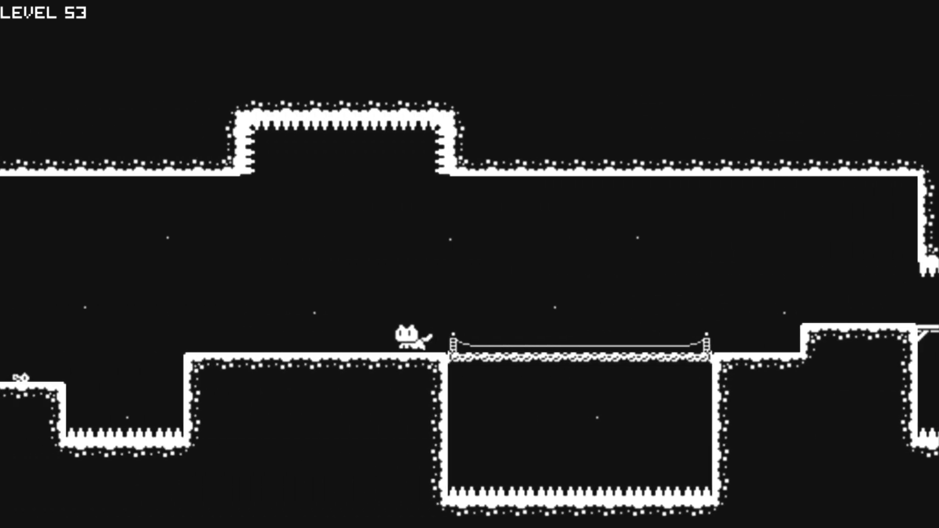
pyautogui.press('space')
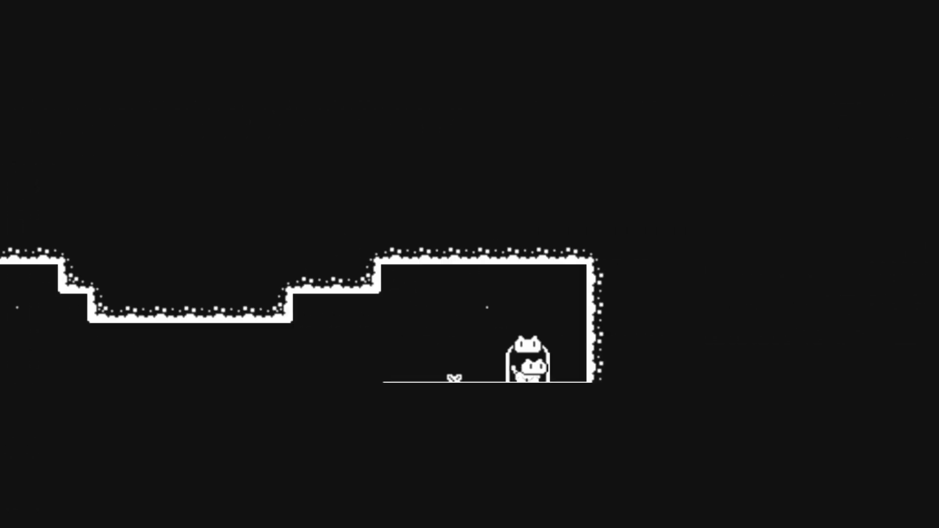
pyautogui.press('Left')
pyautogui.press('space')
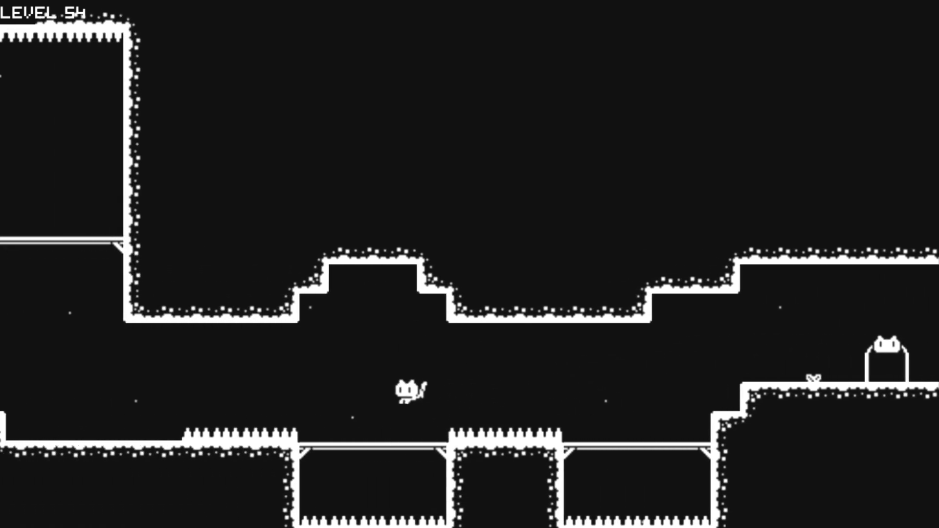
pyautogui.press('space')
pyautogui.press('space')
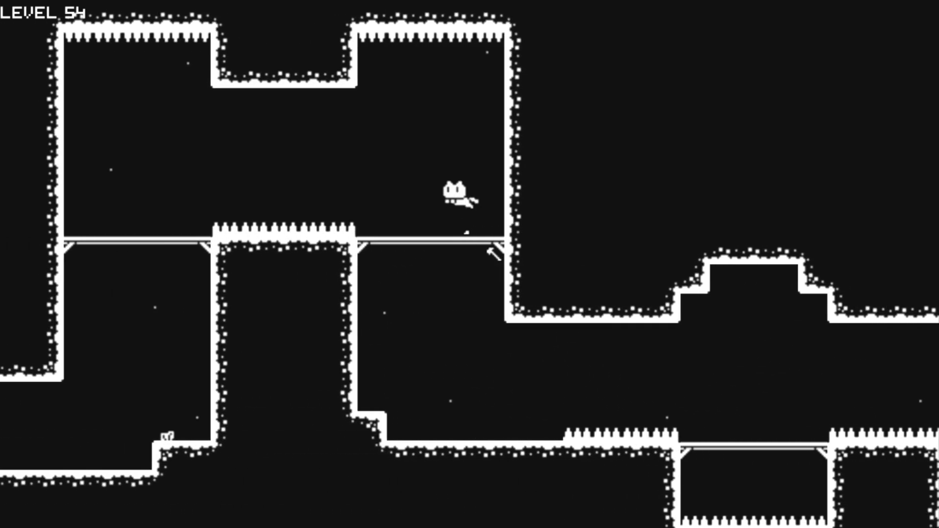
pyautogui.press('space')
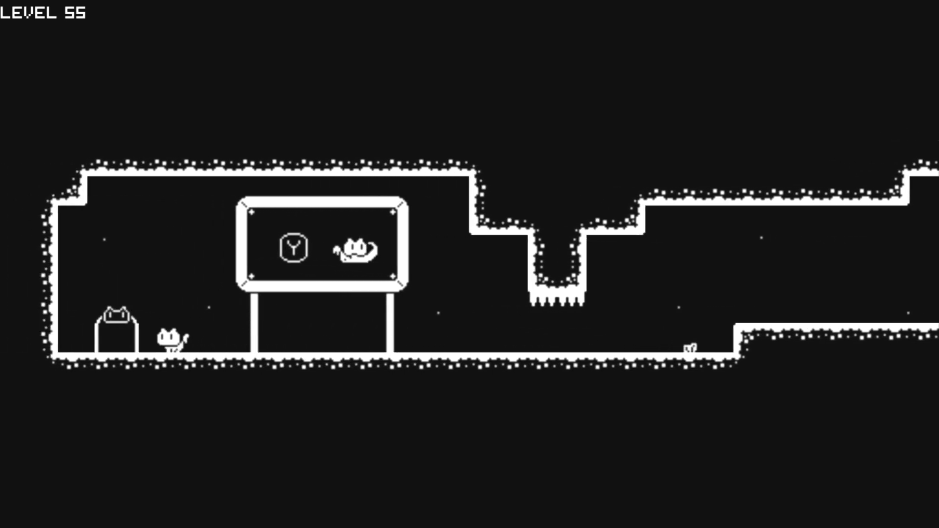
# Step: Run left across the pillars, drop to the ground and head toward the stairs
pyautogui.press('Left')
pyautogui.press('Up')
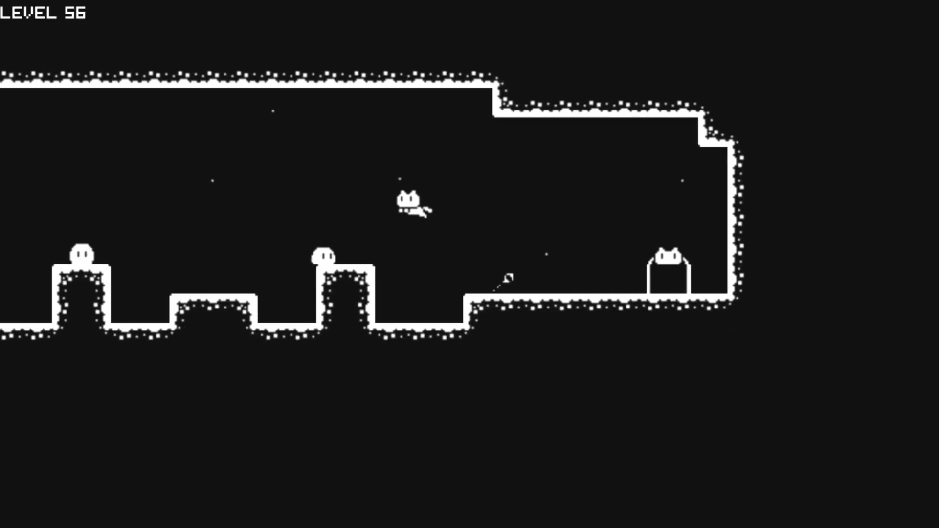
pyautogui.press('Up')
pyautogui.press('Up')
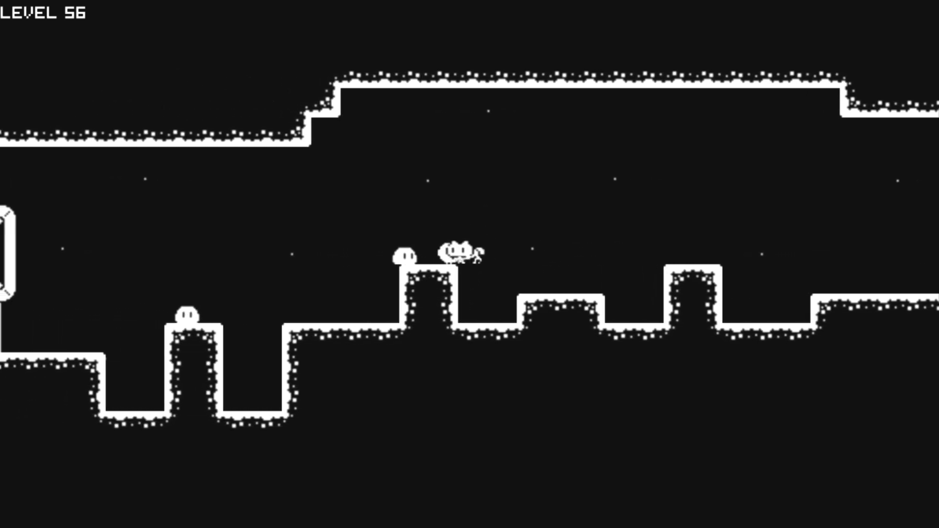
pyautogui.press('Left')
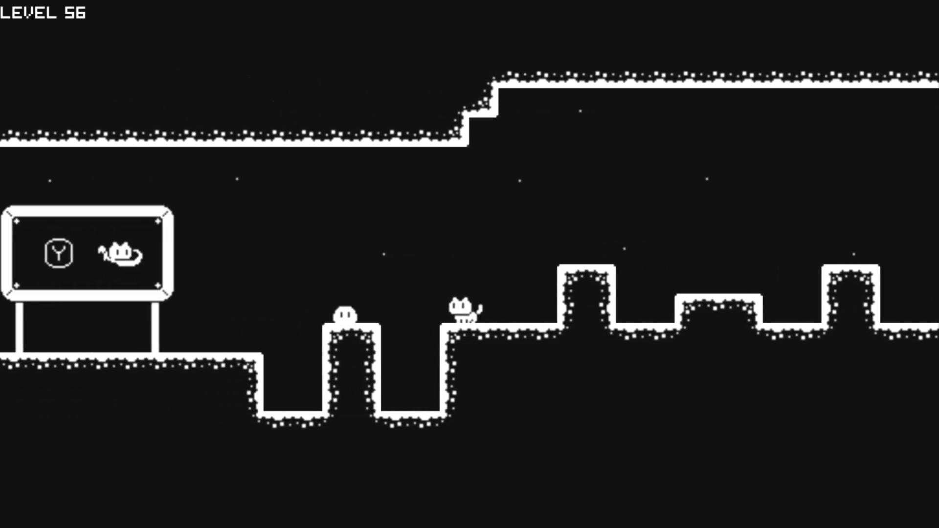
pyautogui.press('Right')
pyautogui.press('Left')
pyautogui.press('Up')
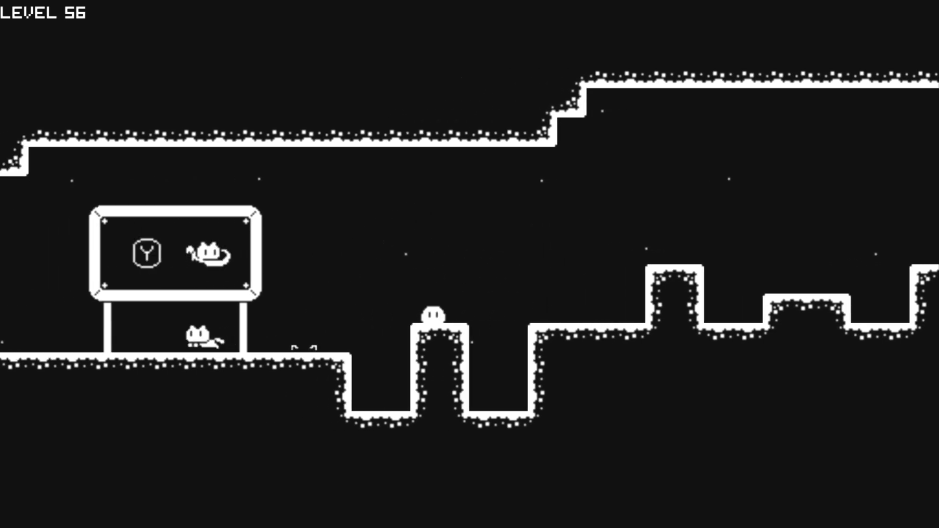
pyautogui.press('Left')
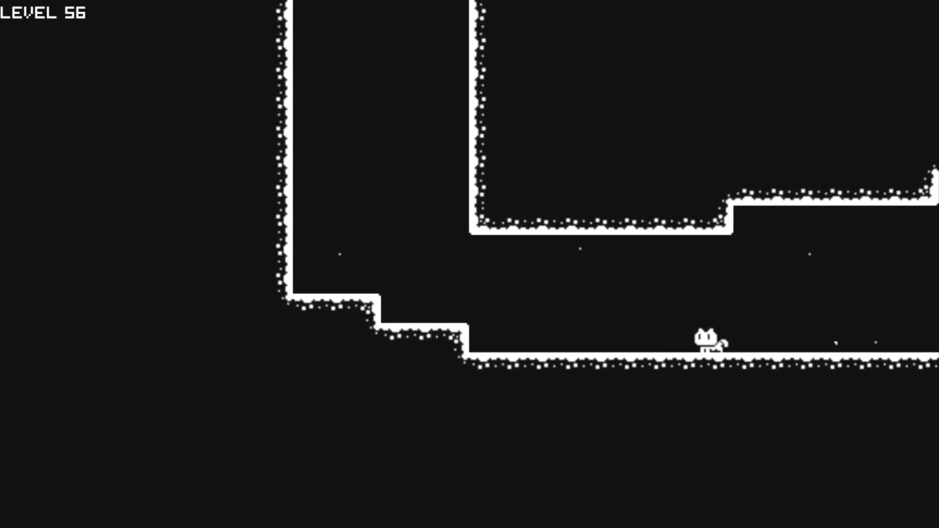
# Step: Hop up the stairs, wall-jump up the shaft and enter the exit door to finish level 56
pyautogui.press('Up')
pyautogui.press('Up')
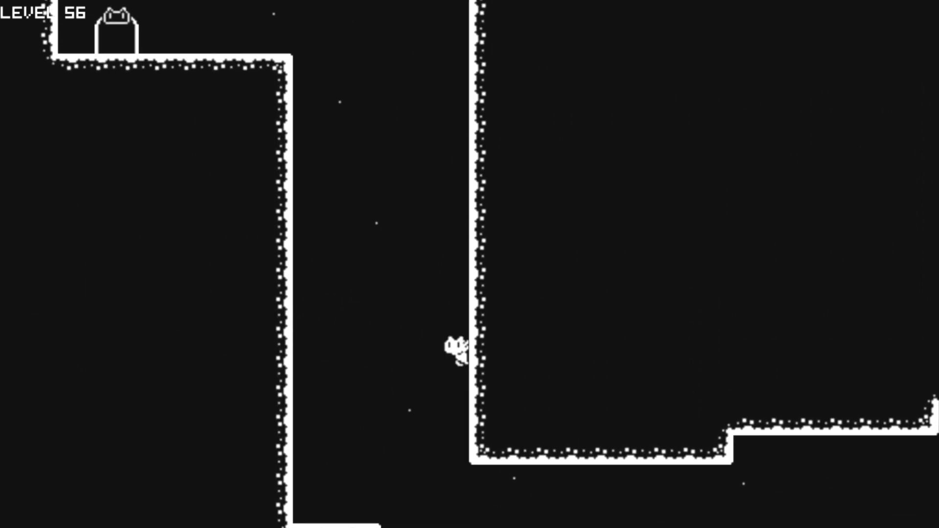
pyautogui.press('Up')
pyautogui.press('Up')
pyautogui.press('Up')
pyautogui.press('Right')
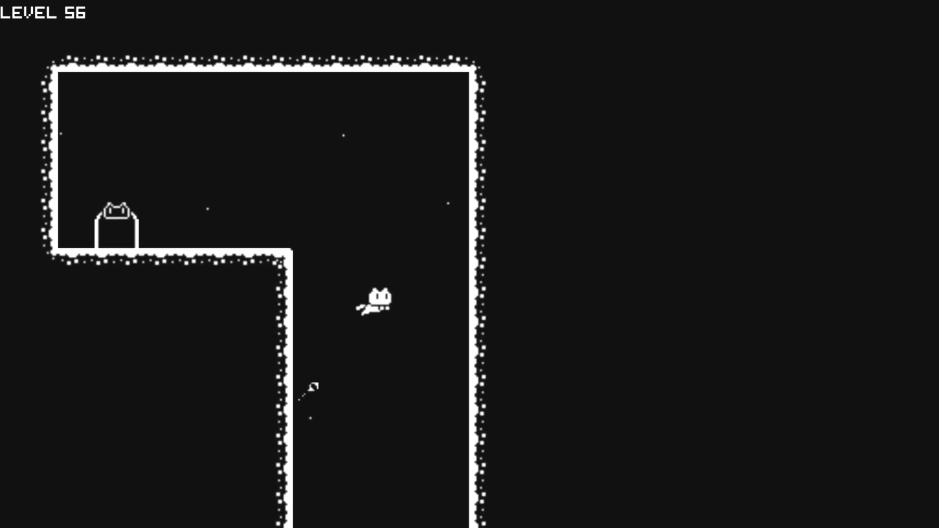
pyautogui.press('Up')
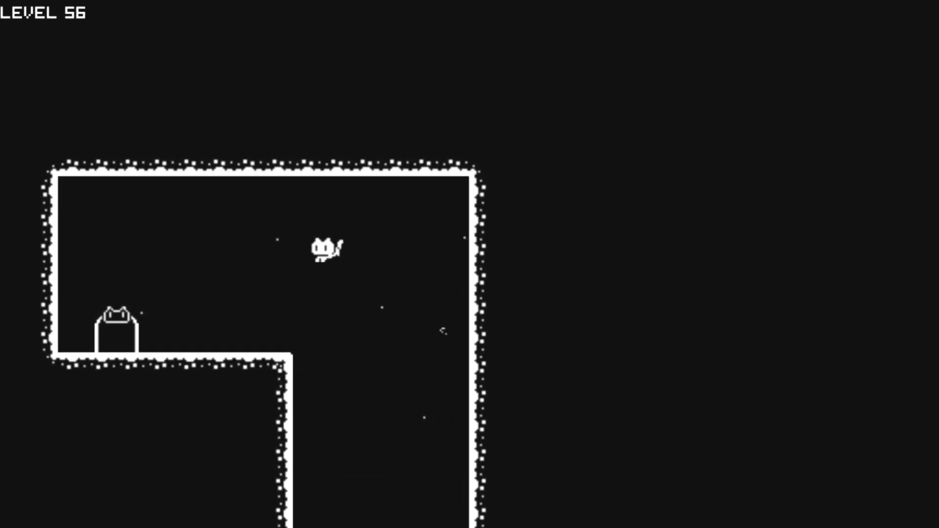
pyautogui.press('Left')
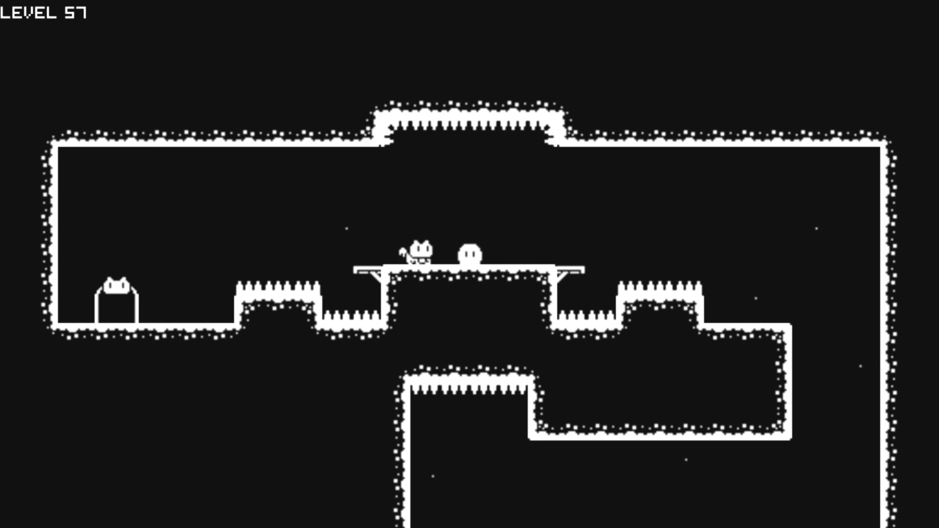
# Step: Drop down the right shaft, jump the spikes onto the lower ledge and leap left across the gap
pyautogui.press('Right')
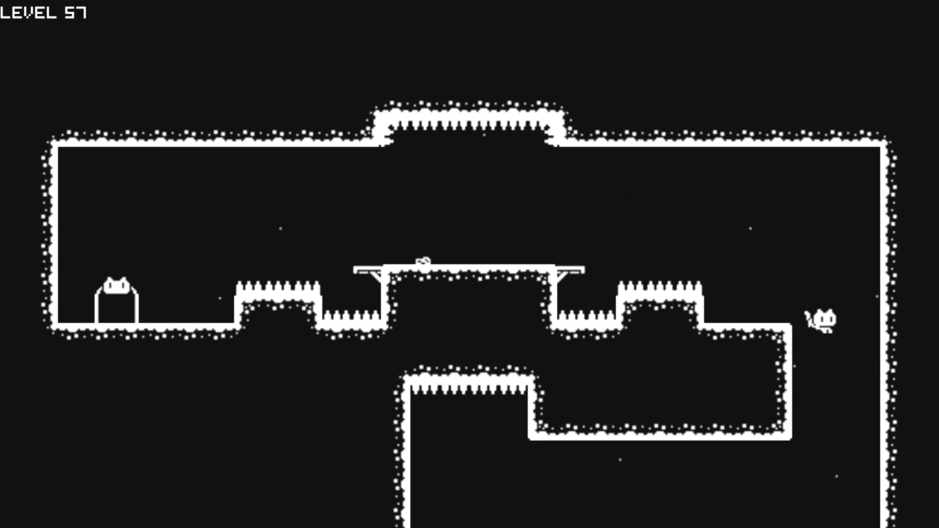
pyautogui.press('Left')
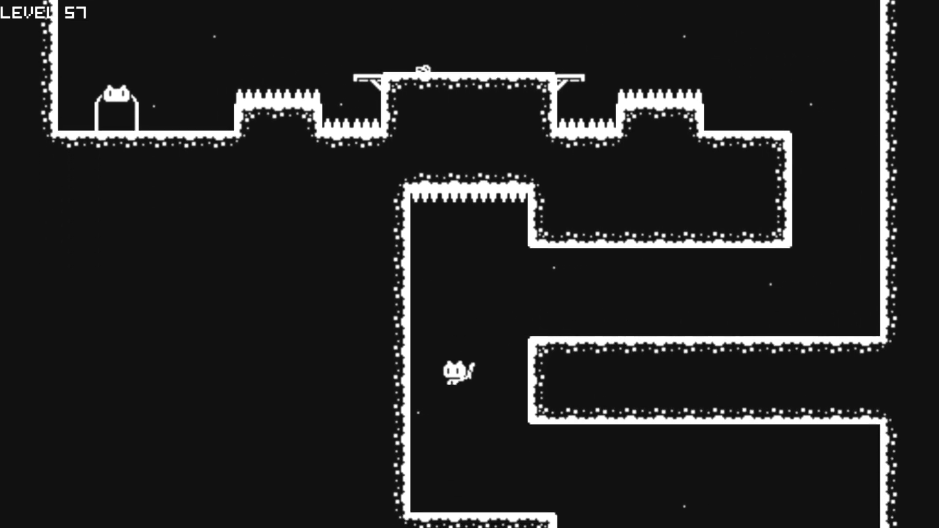
pyautogui.press('Right')
pyautogui.press('Up')
pyautogui.press('Right')
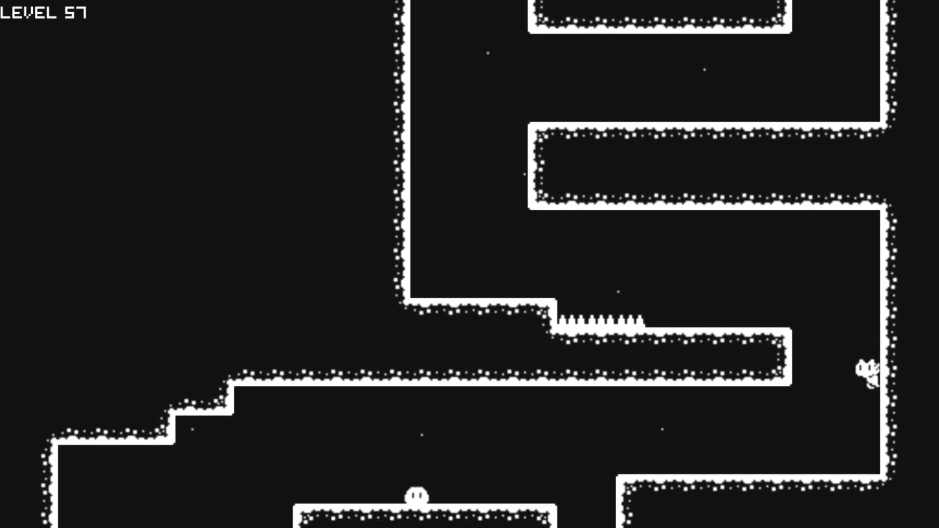
pyautogui.press('Left')
pyautogui.press('Up')
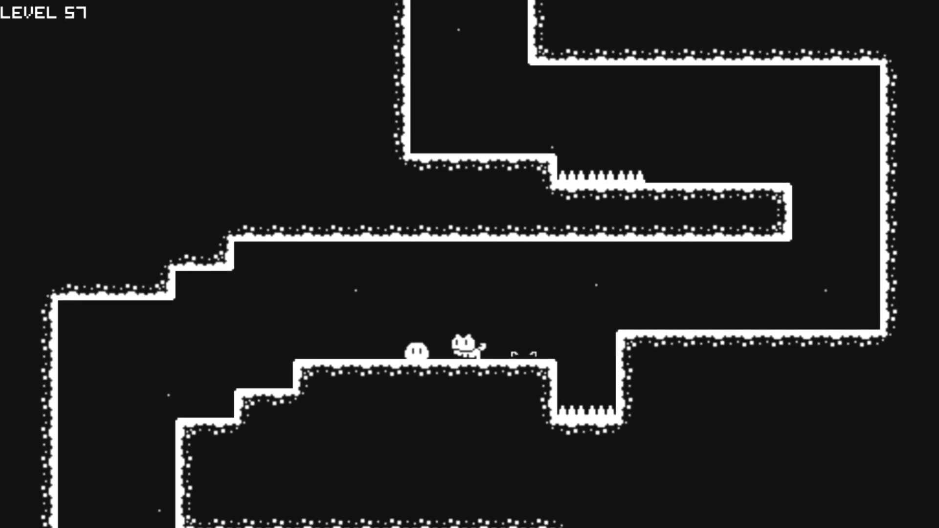
# Step: Step down the ledges to the lower floor and head left toward level 57's exit
pyautogui.press('Left')
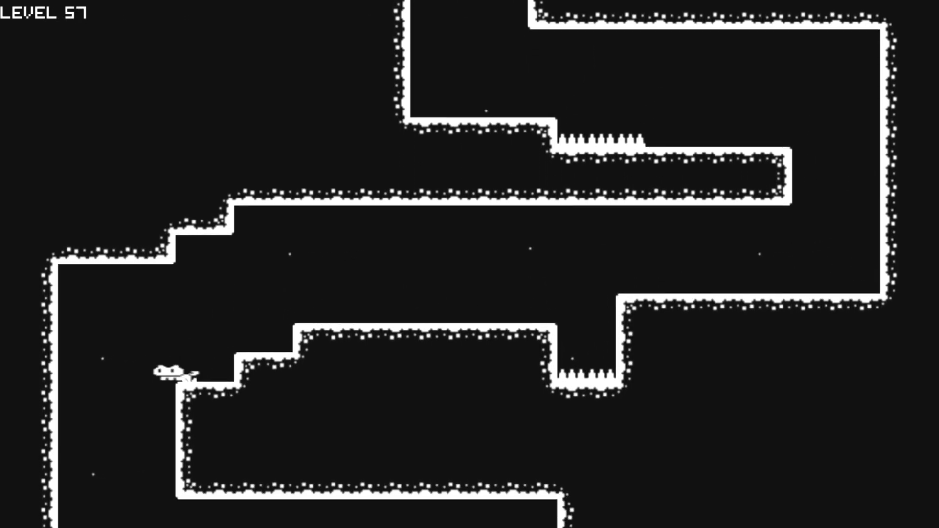
pyautogui.press('Right')
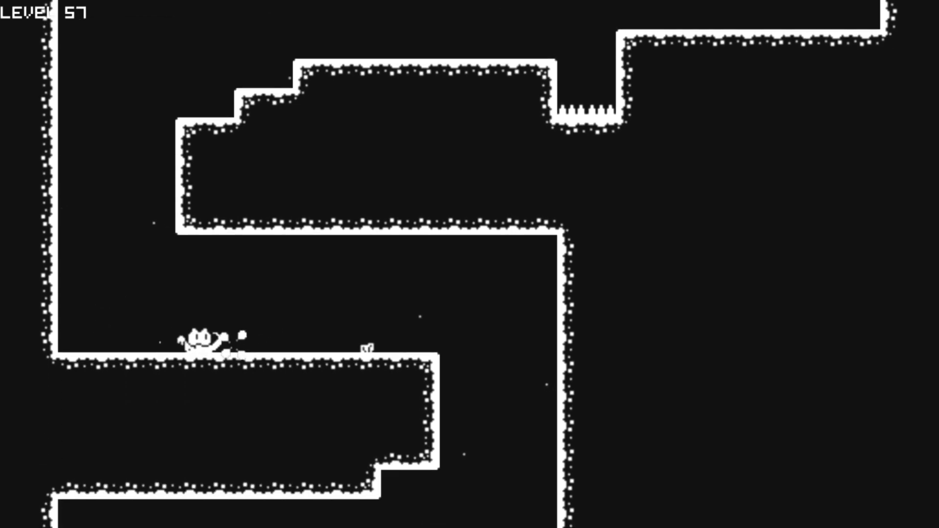
pyautogui.press('Right')
pyautogui.press('Left')
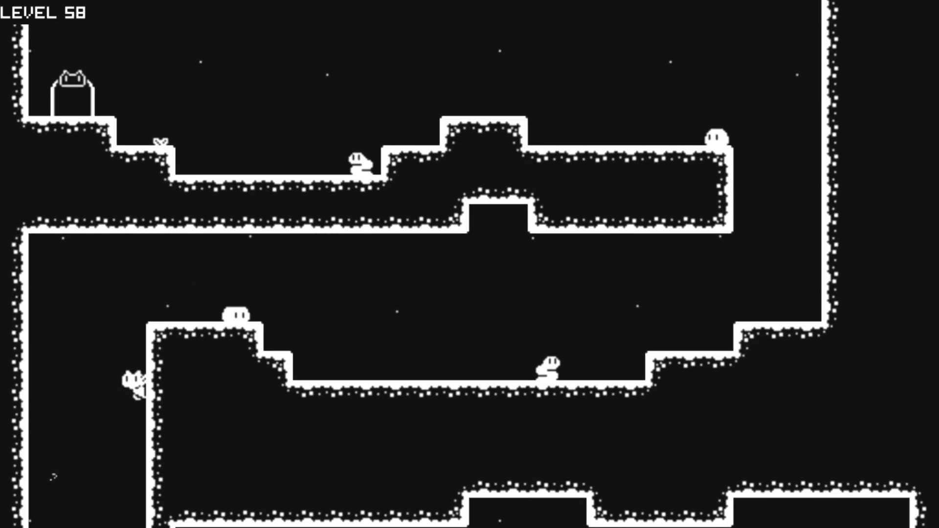
# Step: Wall-leap up the level 58 shaft, then bounce off the spring platform to clear level 59
pyautogui.press('space')
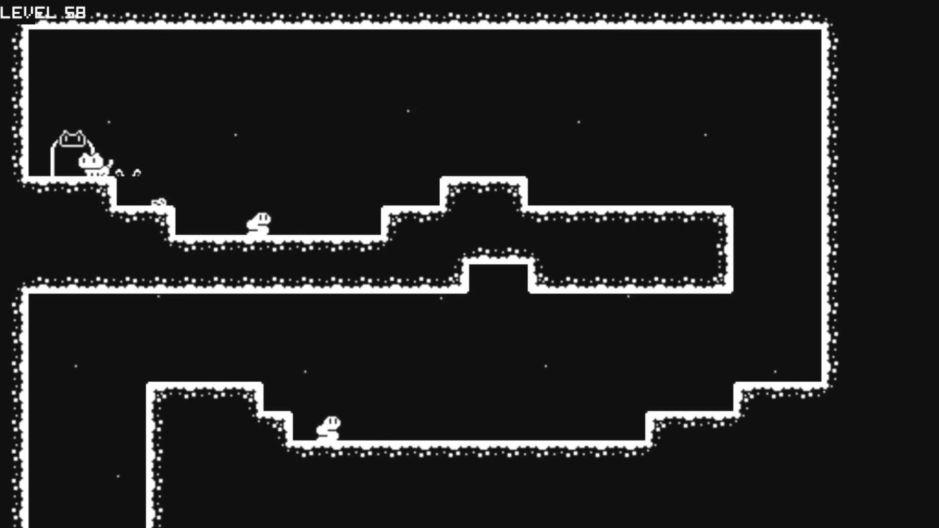
pyautogui.press('Left')
pyautogui.press('Up')
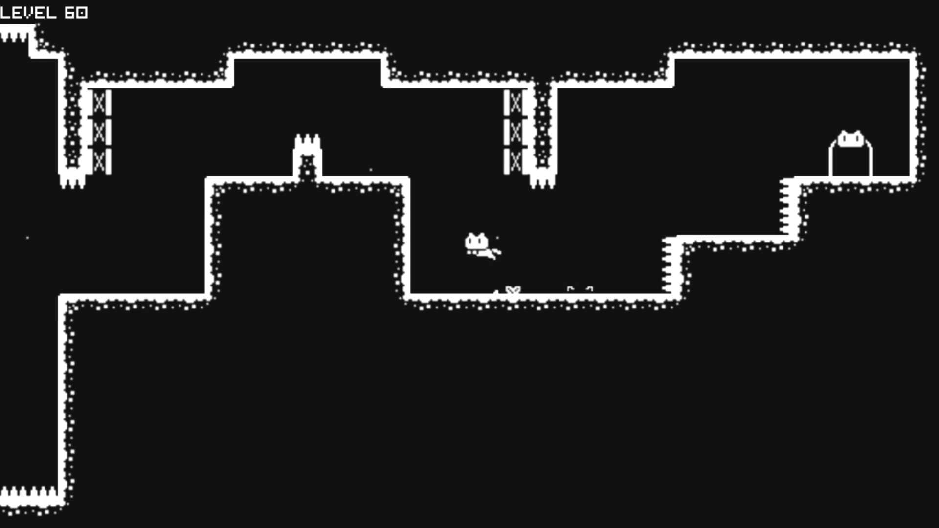
# Step: Jump the cat between the lower floor and the raised platform, working leftward past the spikes
pyautogui.press('Up')
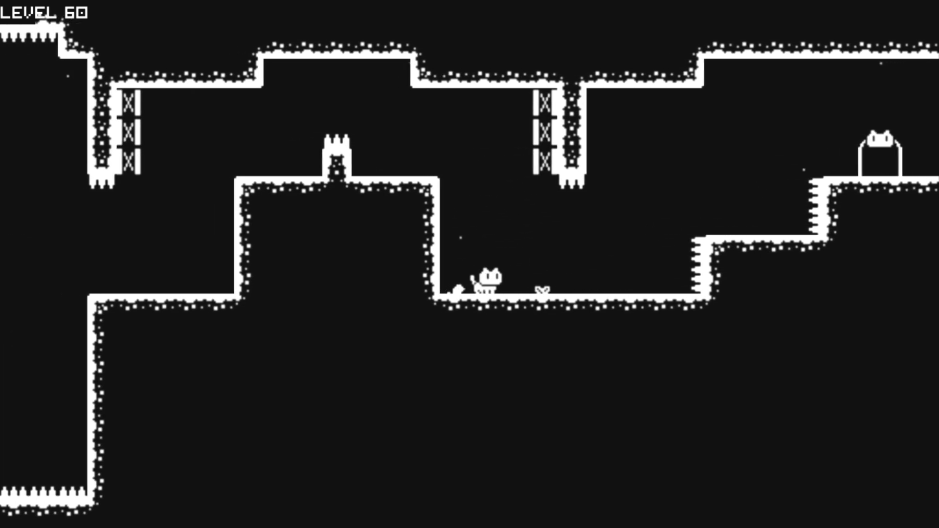
pyautogui.press('Up')
pyautogui.press('Up')
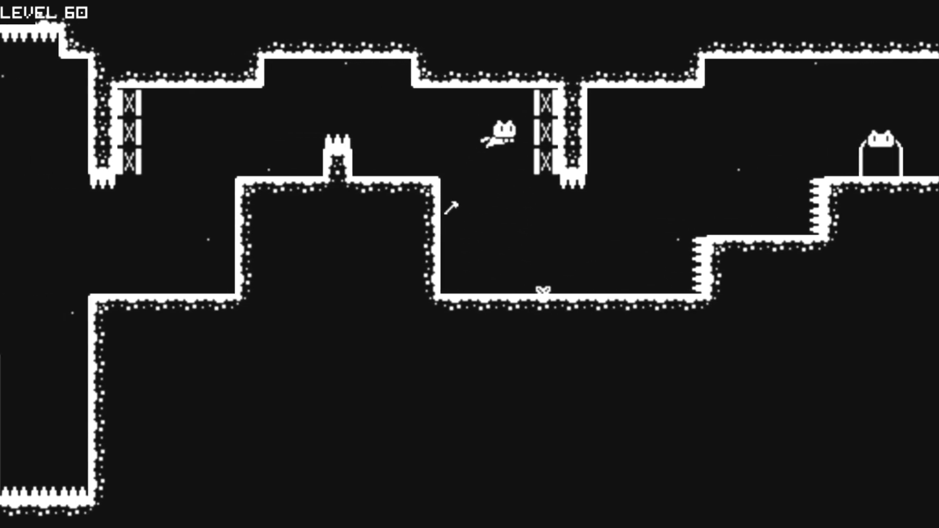
pyautogui.press('Left')
pyautogui.press('Up')
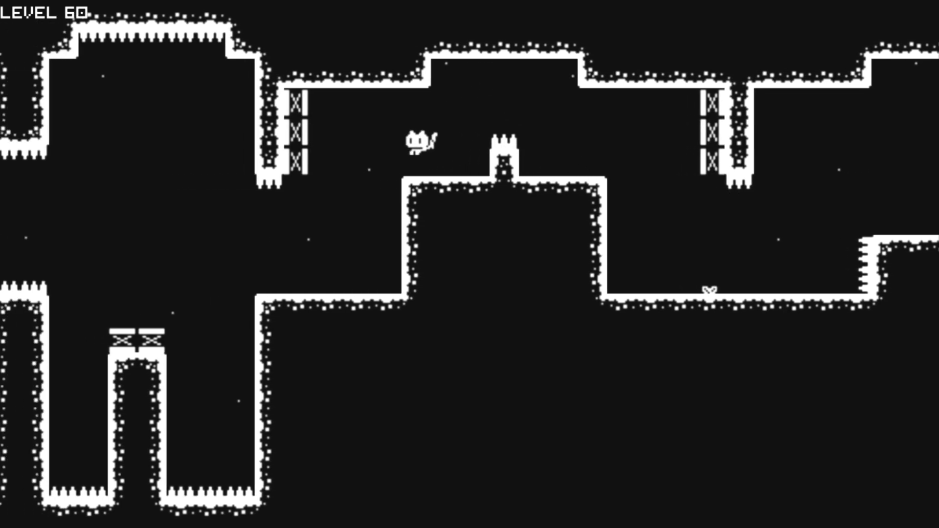
pyautogui.press('Left')
pyautogui.press('Up')
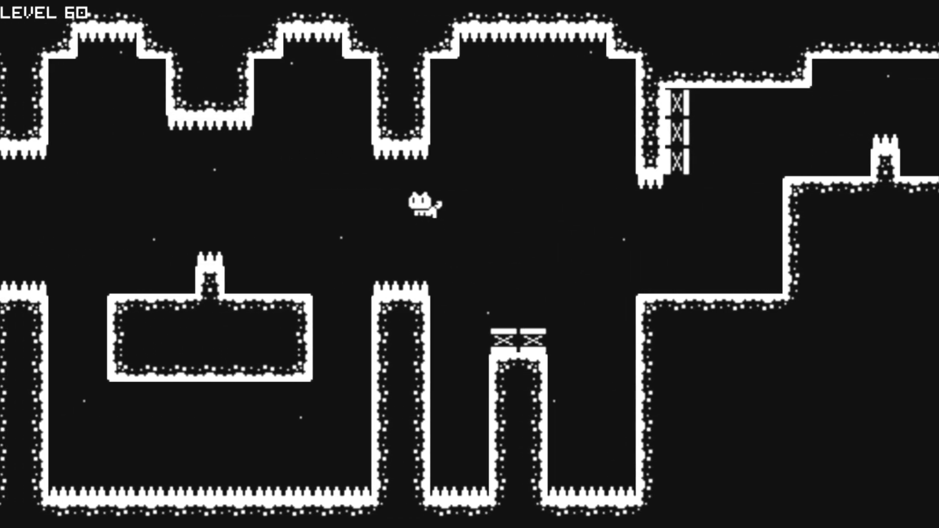
pyautogui.press('Left')
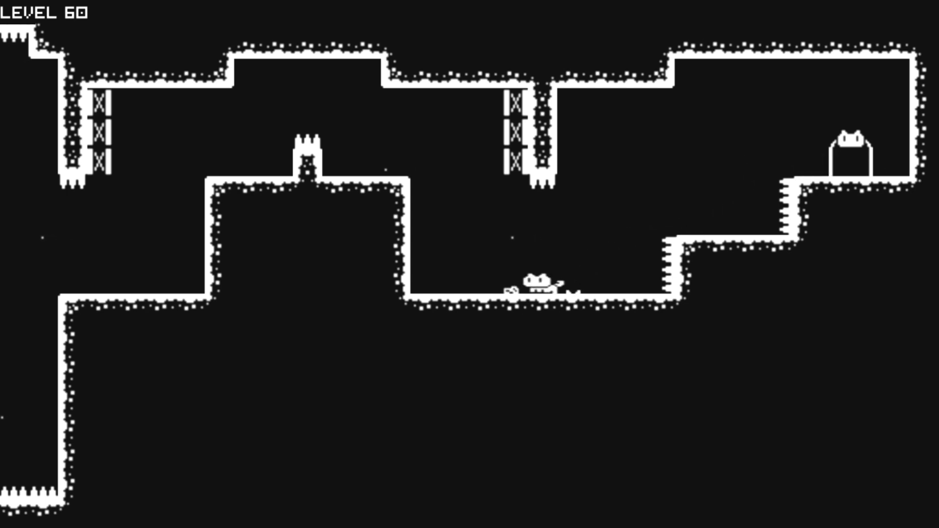
# Step: Hop via the middle platform and steer the high jumps toward level 60's exit door
pyautogui.press('Up')
pyautogui.press('Left')
pyautogui.press('Up')
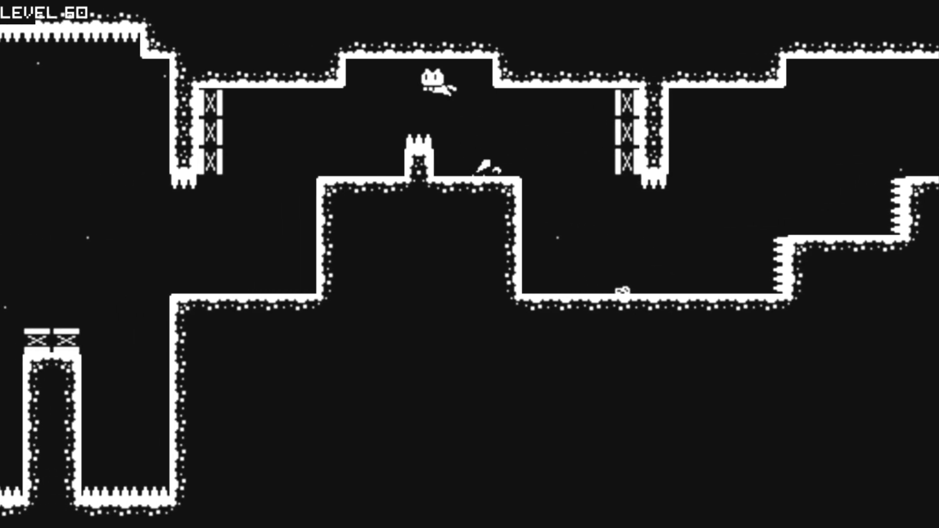
pyautogui.press('Up')
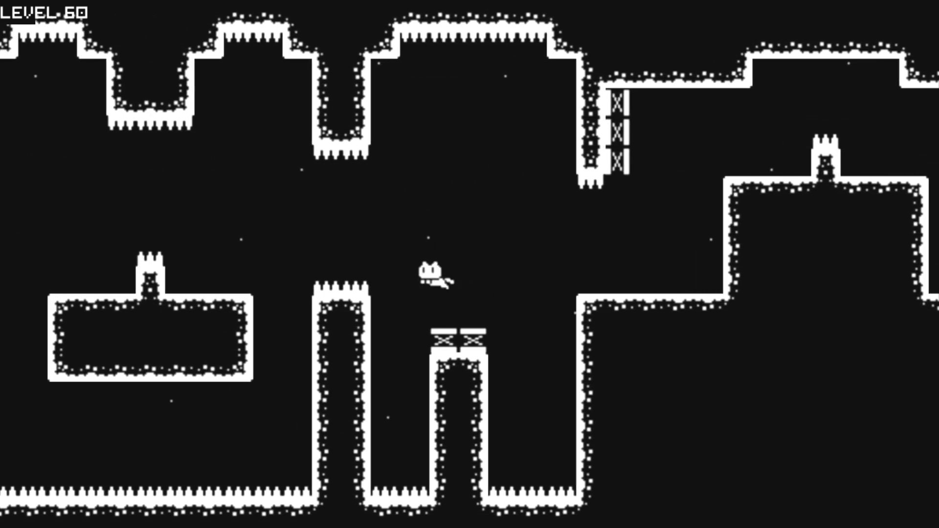
pyautogui.press('Right')
pyautogui.press('Up')
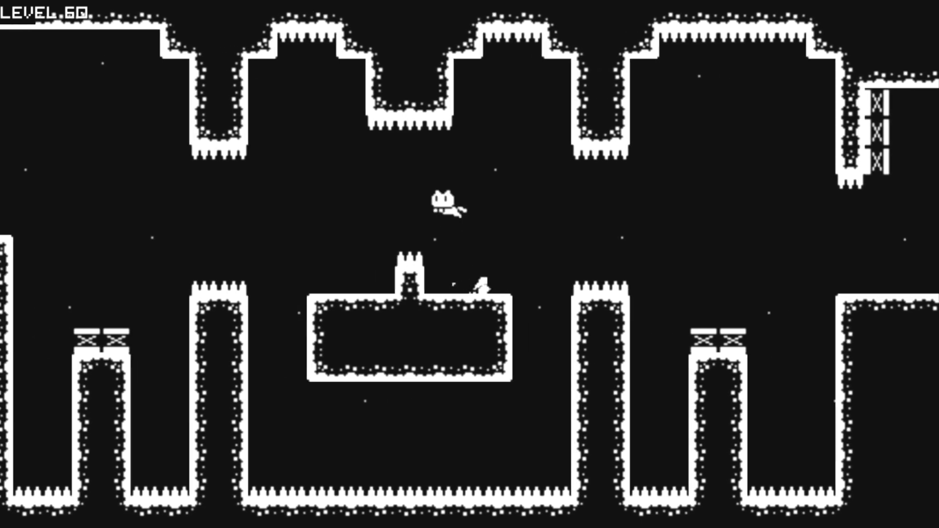
pyautogui.press('Right')
pyautogui.press('Up')
pyautogui.press('Left')
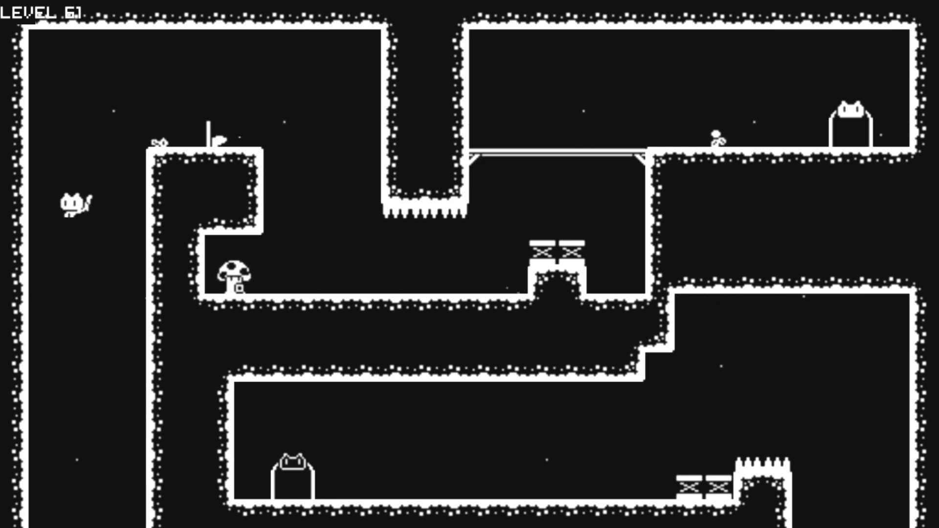
# Step: Run right over the spiked floor, wall-jump up the shaft and enter level 61's exit door
pyautogui.press('Right')
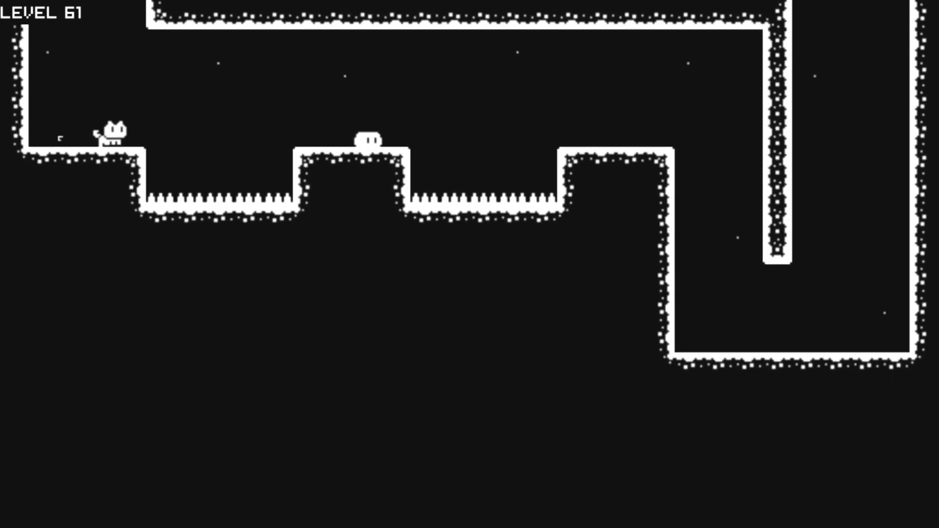
pyautogui.press('space')
pyautogui.press('space')
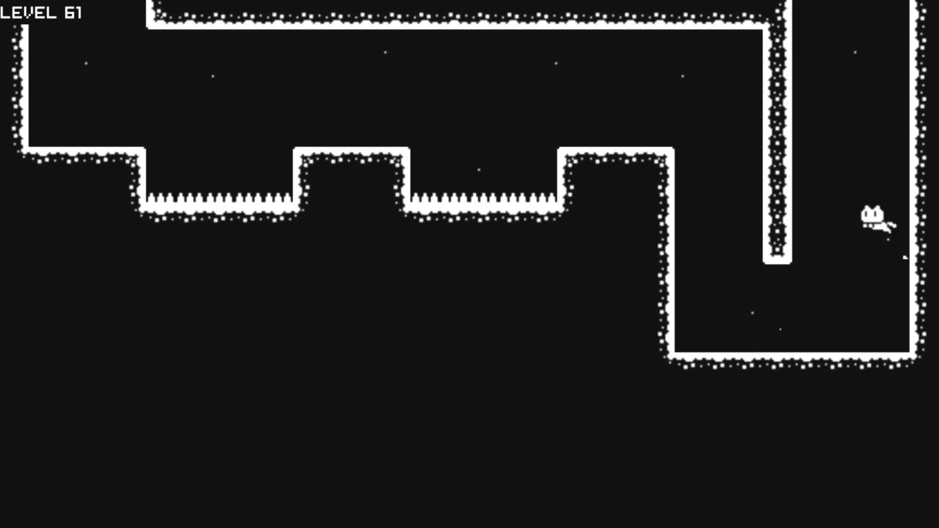
pyautogui.press('space')
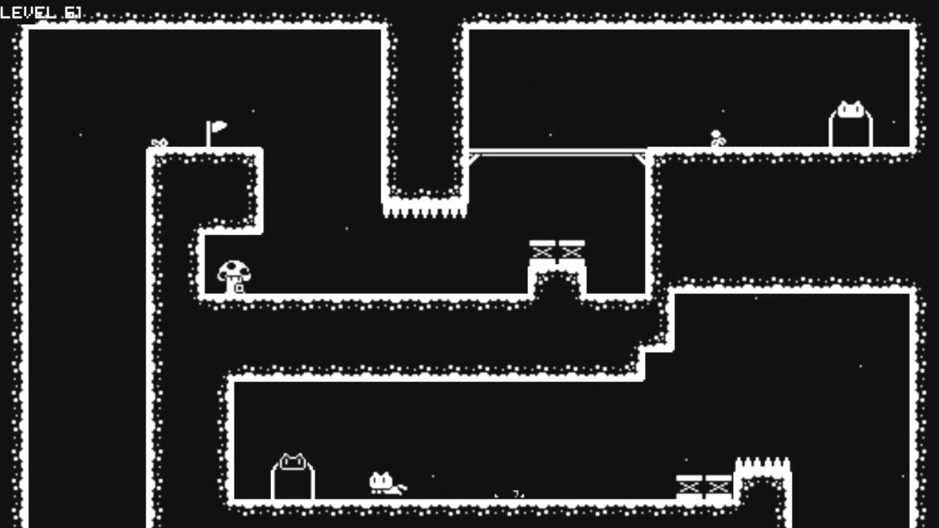
pyautogui.press('Left')
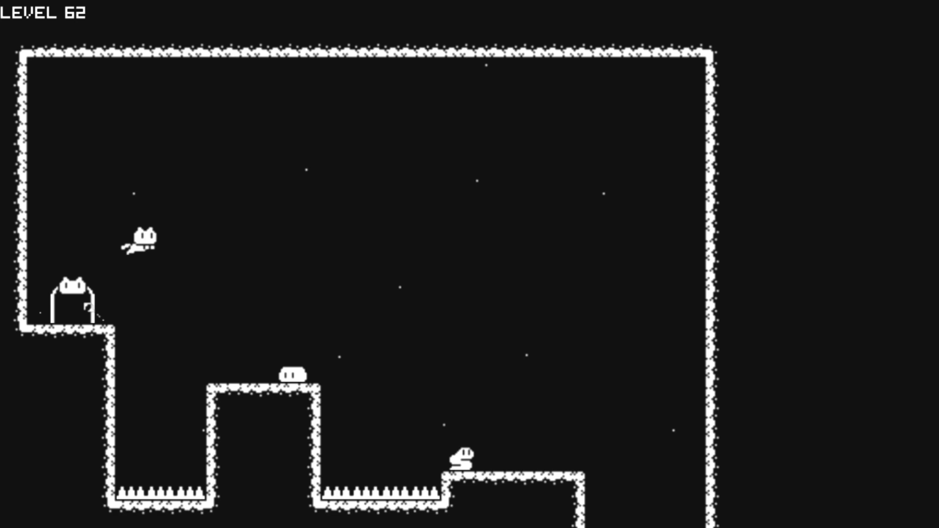
# Step: Leap right over the middle platform and spike pits to cling onto the right wall
pyautogui.press('Right')
pyautogui.press('space')
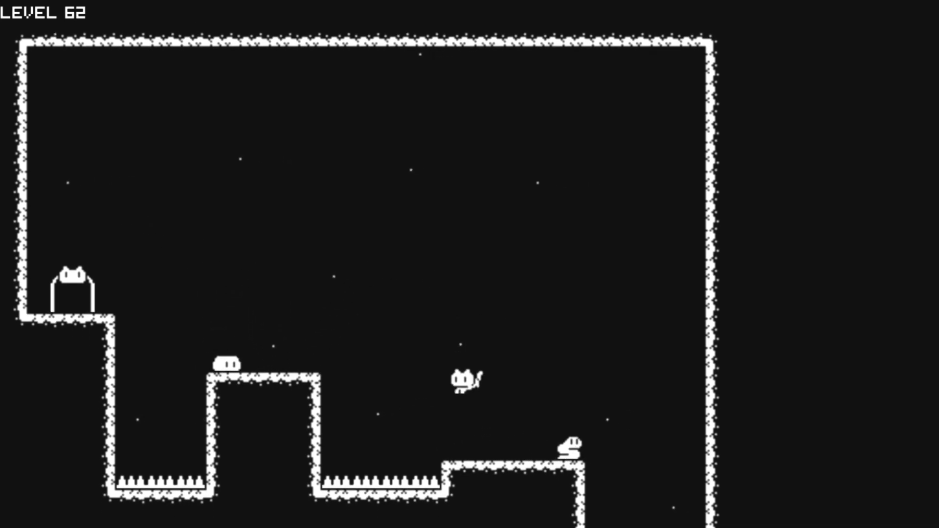
pyautogui.press('Right')
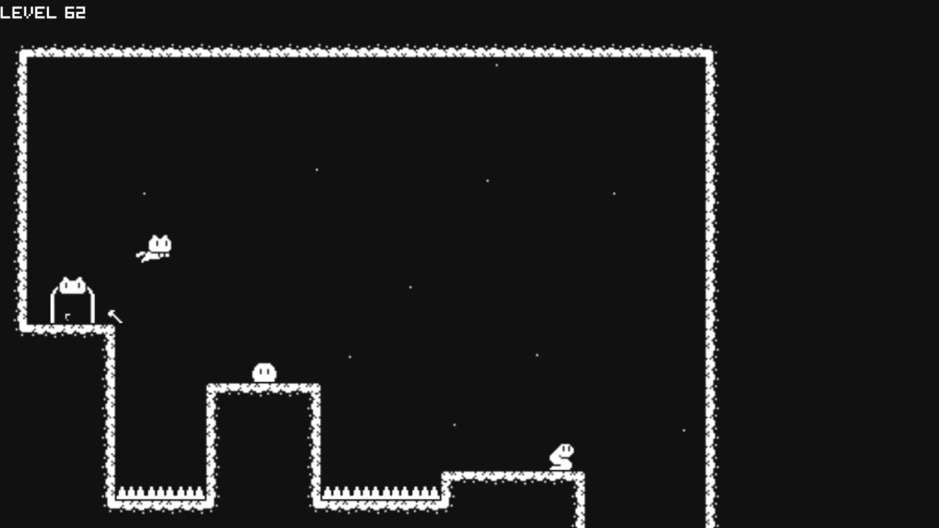
pyautogui.press('Right')
pyautogui.press('space')
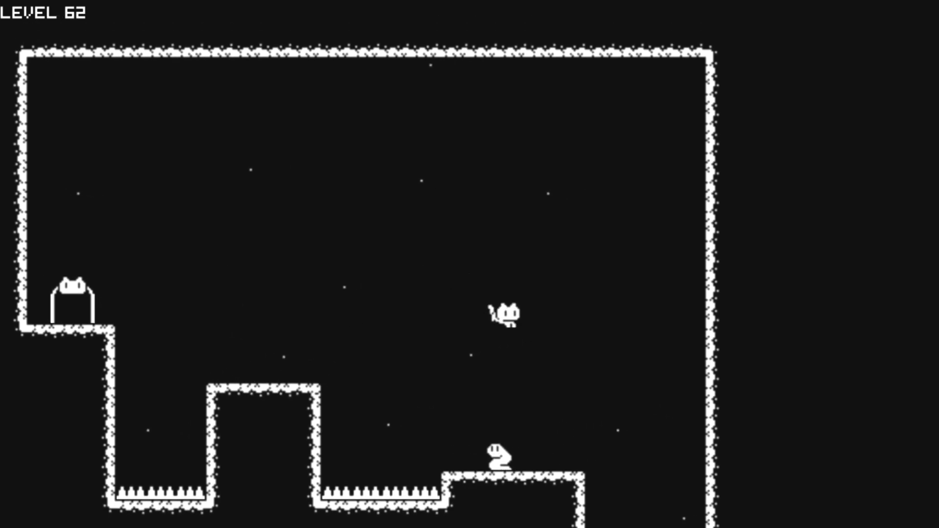
pyautogui.press('Right')
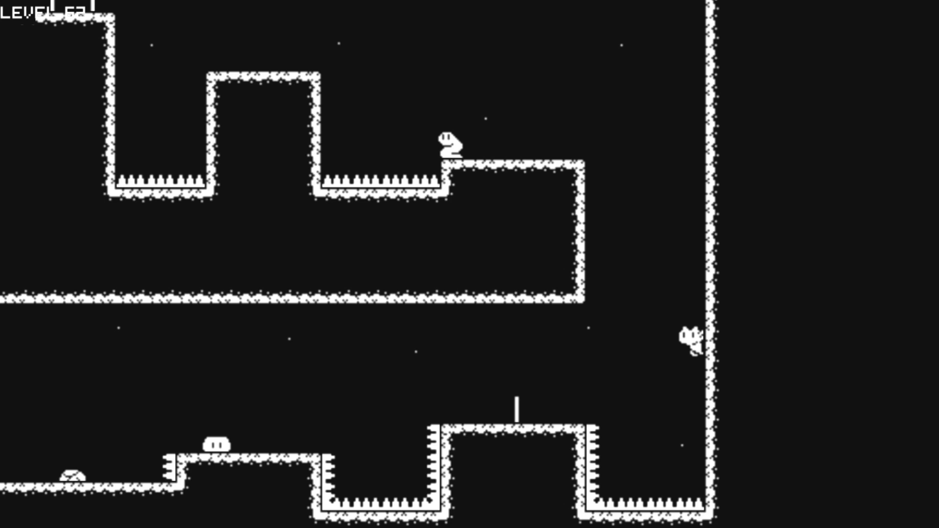
# Step: Wall-jump down to the flag checkpoint, hop onto the blob's platform and run left into level 63
pyautogui.press('space')
pyautogui.press('Left')
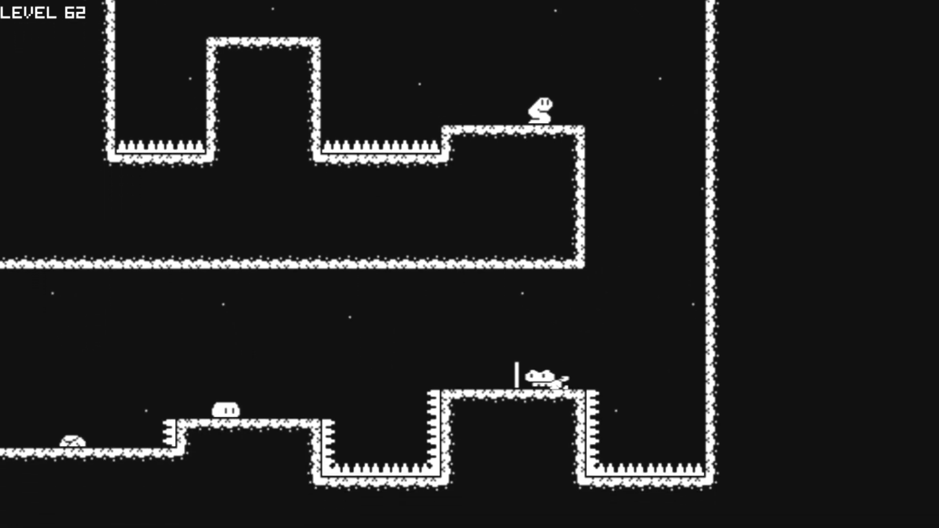
pyautogui.press('Right')
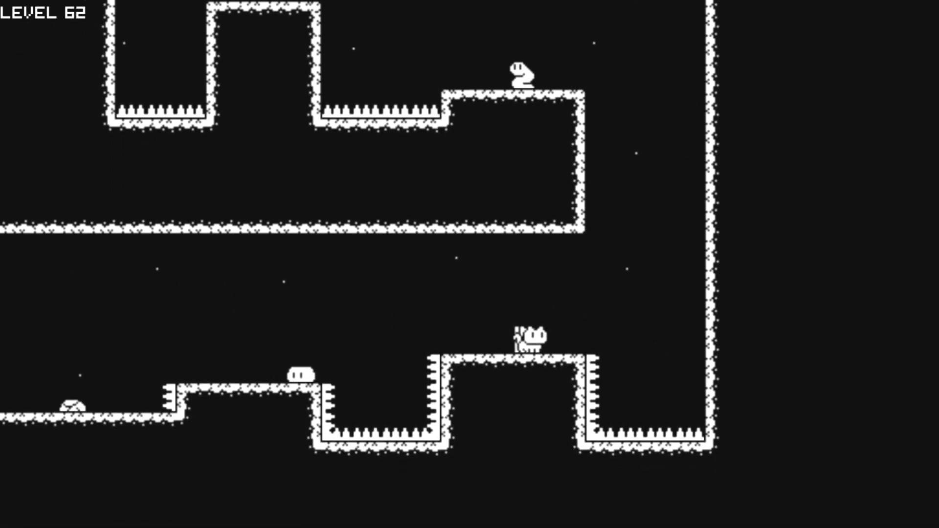
pyautogui.press('space')
pyautogui.press('Left')
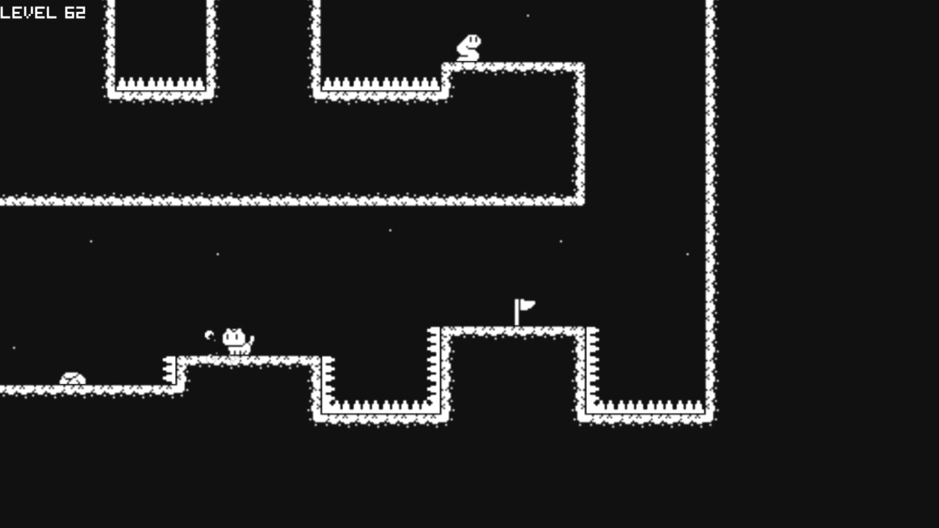
pyautogui.press('Left')
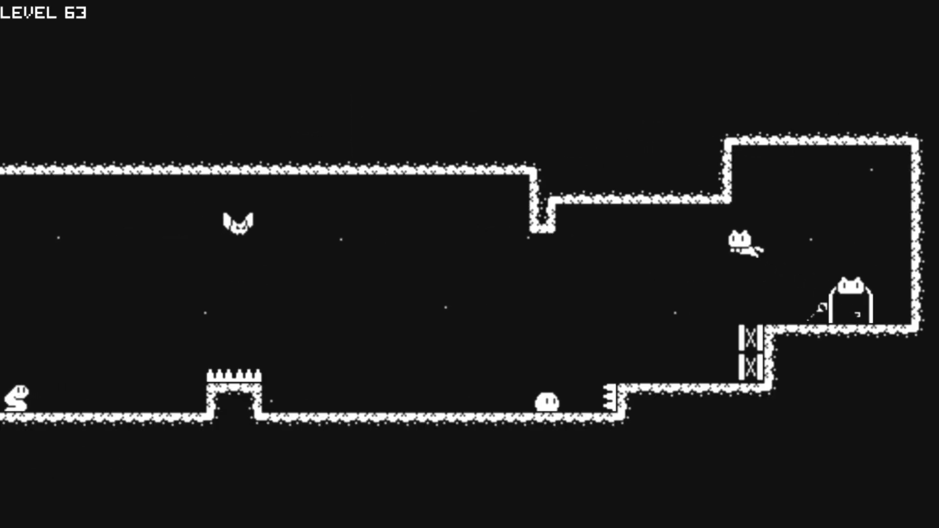
# Step: Run and jump left through level 63 until the cat dies beside the blob enemy
pyautogui.press('Left')
pyautogui.press('Up')
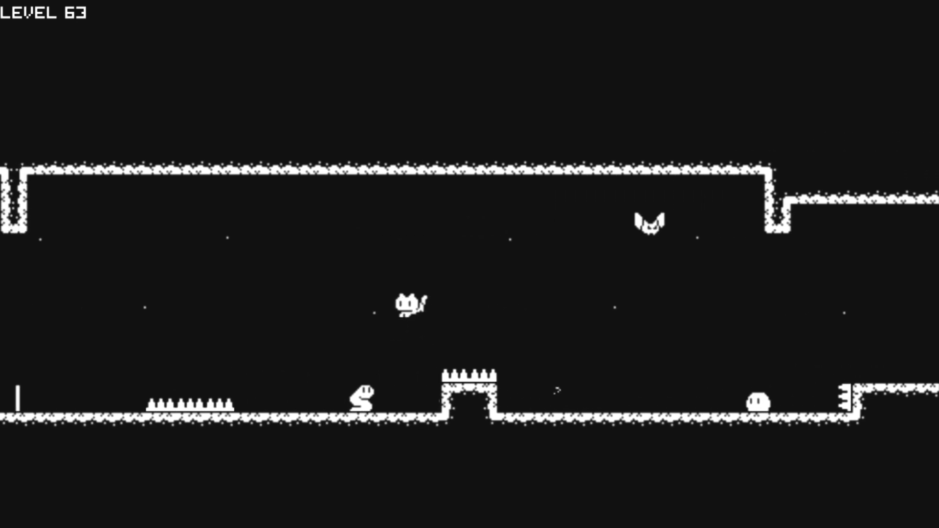
pyautogui.press('Left')
pyautogui.press('Up')
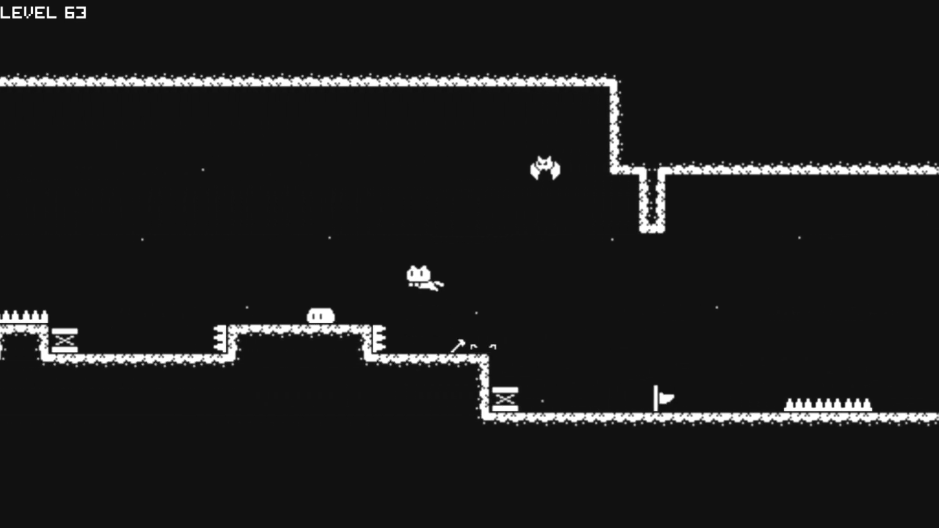
pyautogui.press('Left')
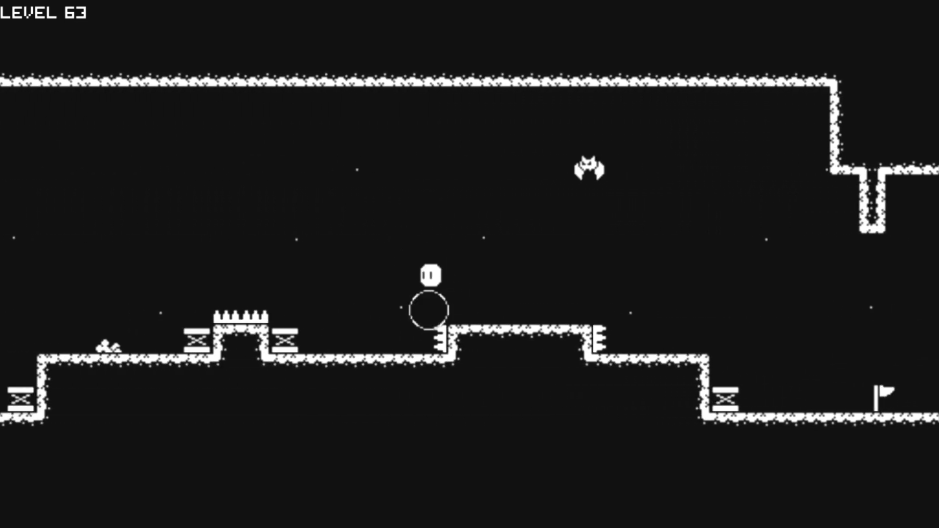
# Step: After respawning, jump left over the hazards and raised steps into level 63's exit door
pyautogui.press('Left')
pyautogui.press('Up')
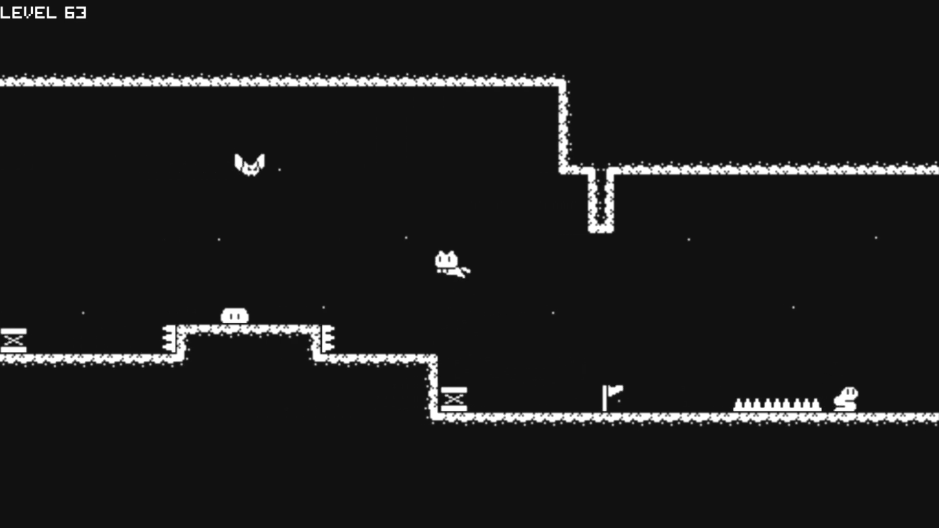
pyautogui.press('Left')
pyautogui.press('Up')
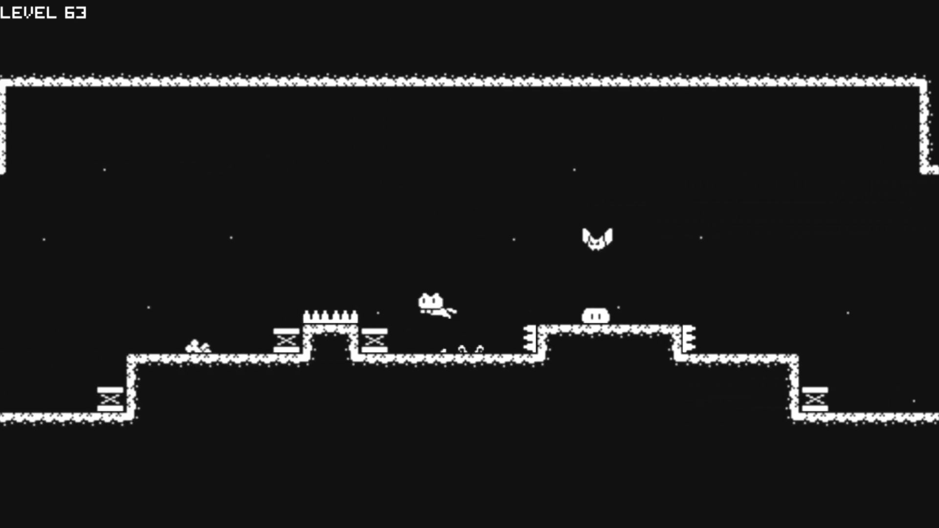
pyautogui.press('Left')
pyautogui.press('Up')
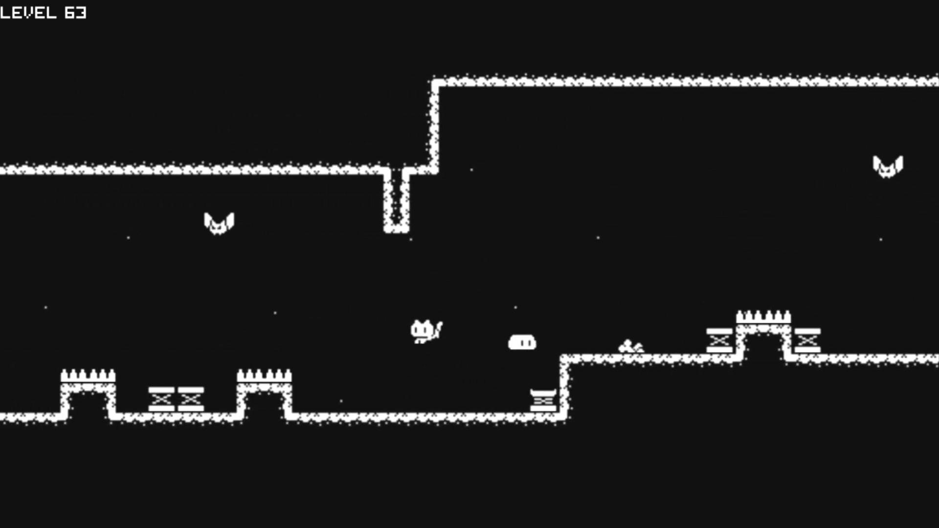
pyautogui.press('Left')
pyautogui.press('Up')
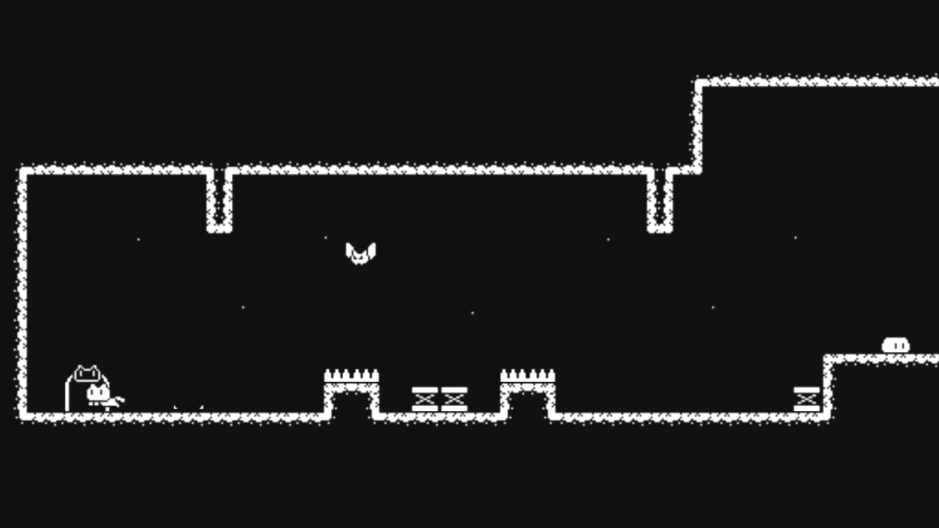
pyautogui.press('Up')
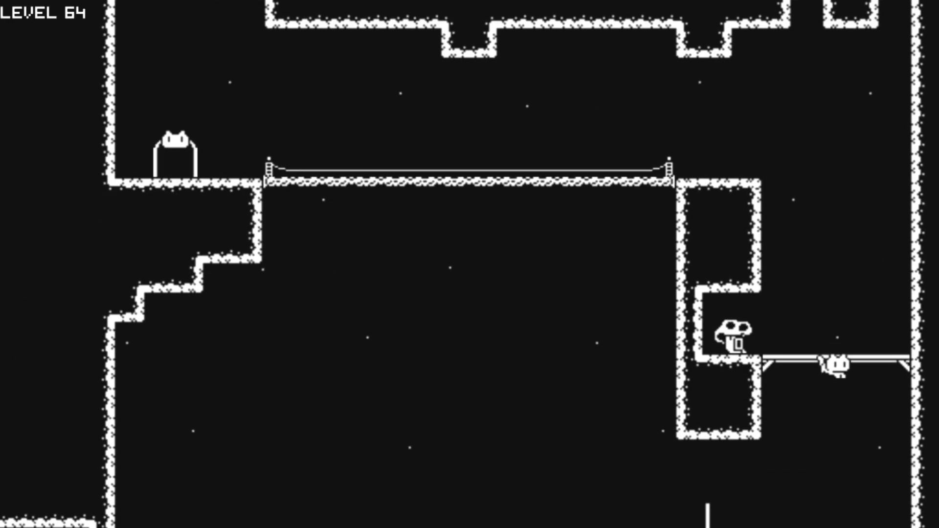
# Step: Drop through the bridge, reach the flag ledge, bounce off the spring block and move left into the next room
pyautogui.press('Down')
pyautogui.press('Left')
pyautogui.press('Up')
pyautogui.press('Left')
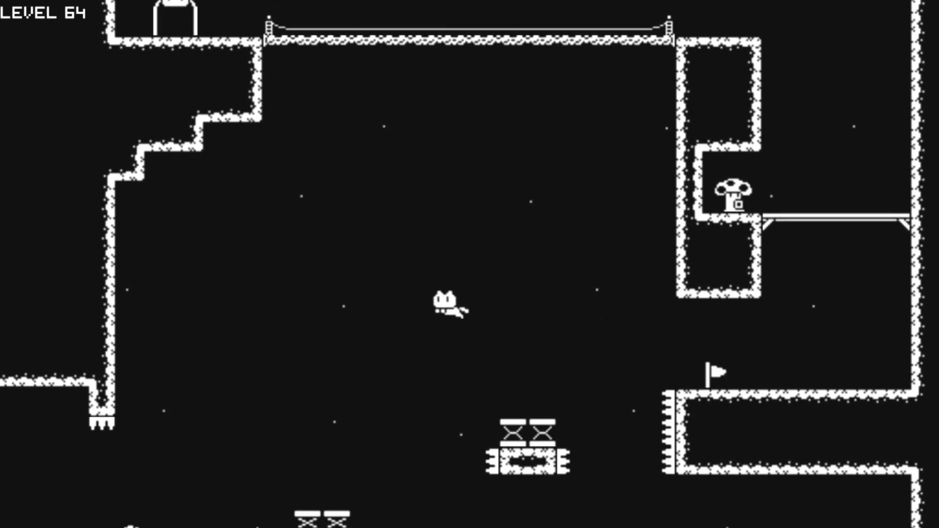
pyautogui.press('Left')
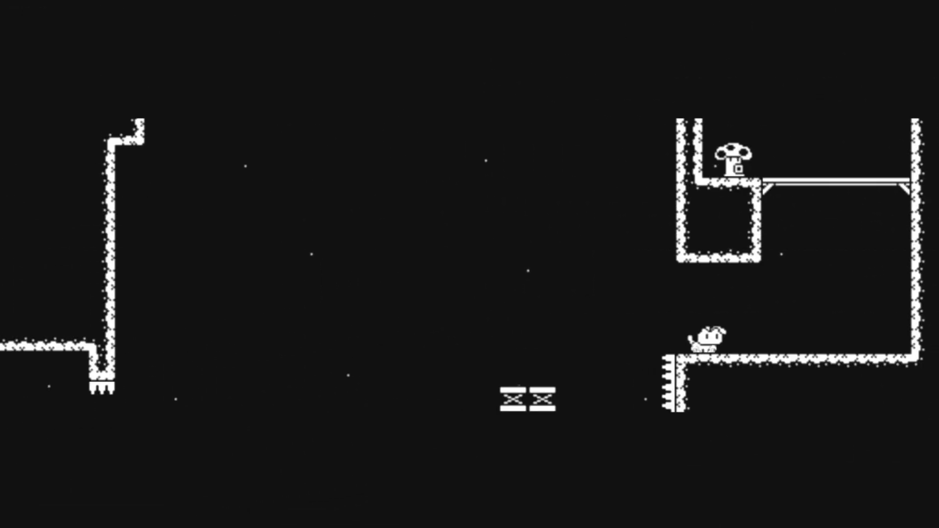
pyautogui.press('Left')
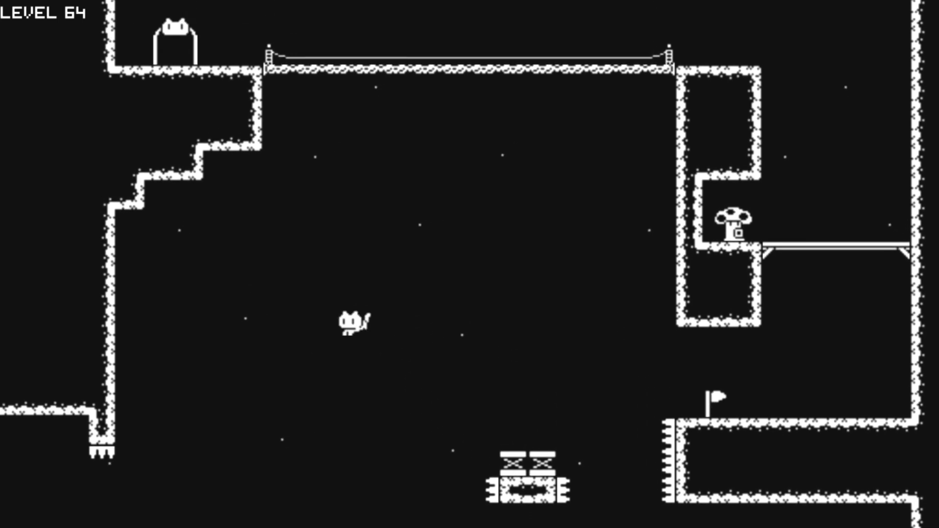
pyautogui.press('Left')
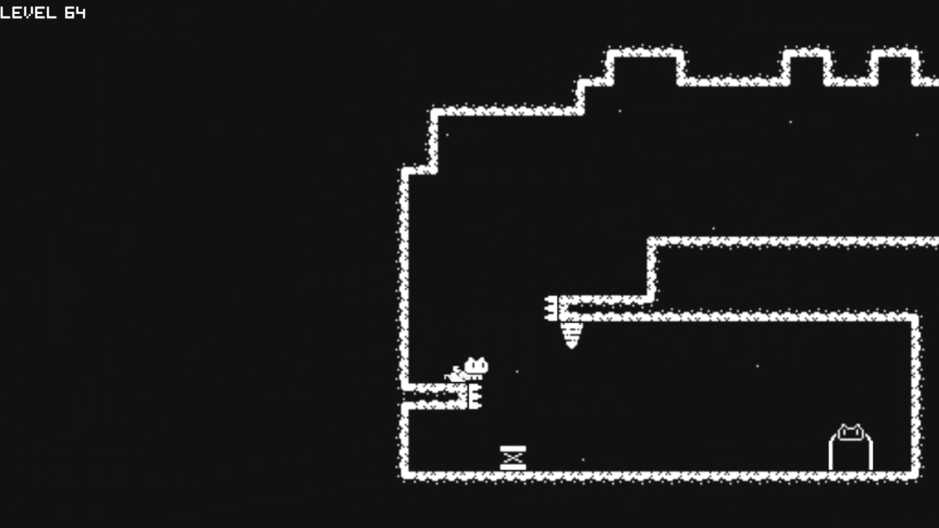
# Step: Jump up-left from the checkpoint flag, retrying once, and head down into level 64's exit door
pyautogui.press('Up')
pyautogui.press('Left')
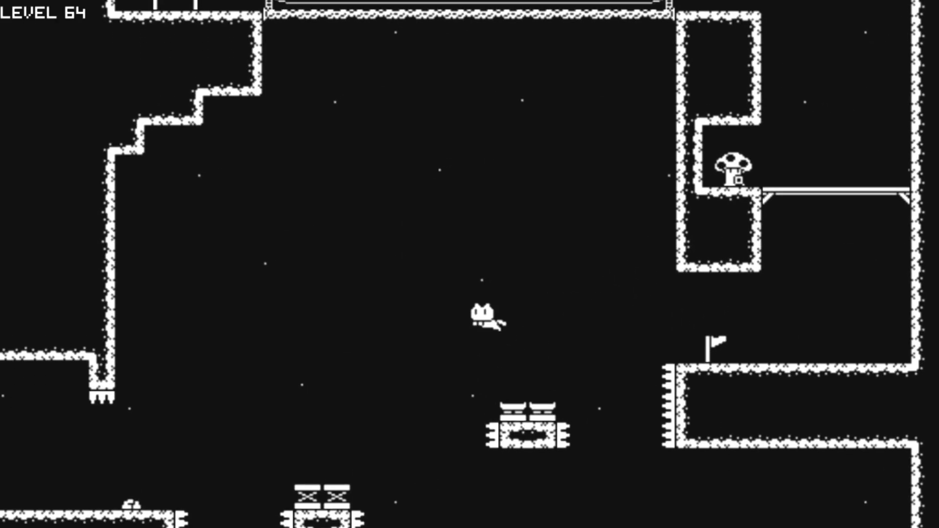
pyautogui.press('Left')
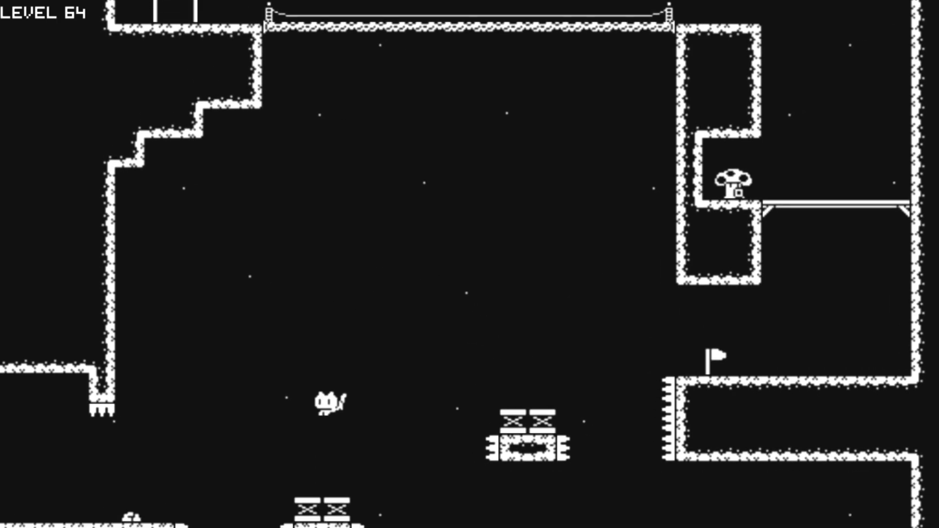
pyautogui.press('Left')
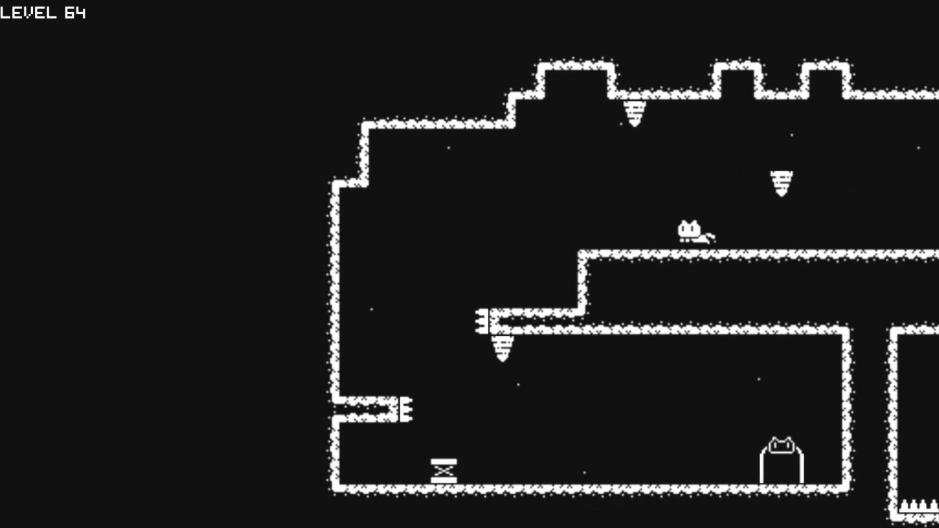
pyautogui.press('Up')
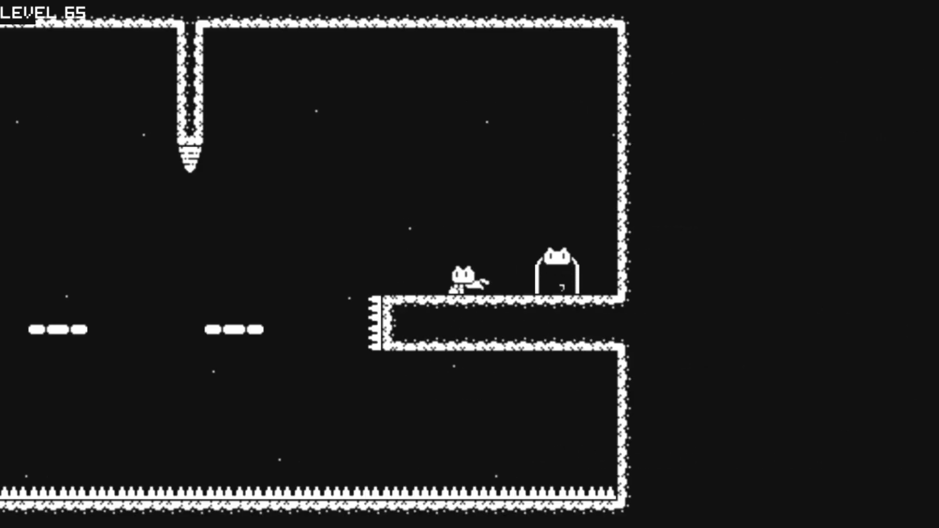
# Step: Jump left off the ledge, retrying after a respawn, and cross level 65's floating platforms
pyautogui.press('Left')
pyautogui.press('Up')
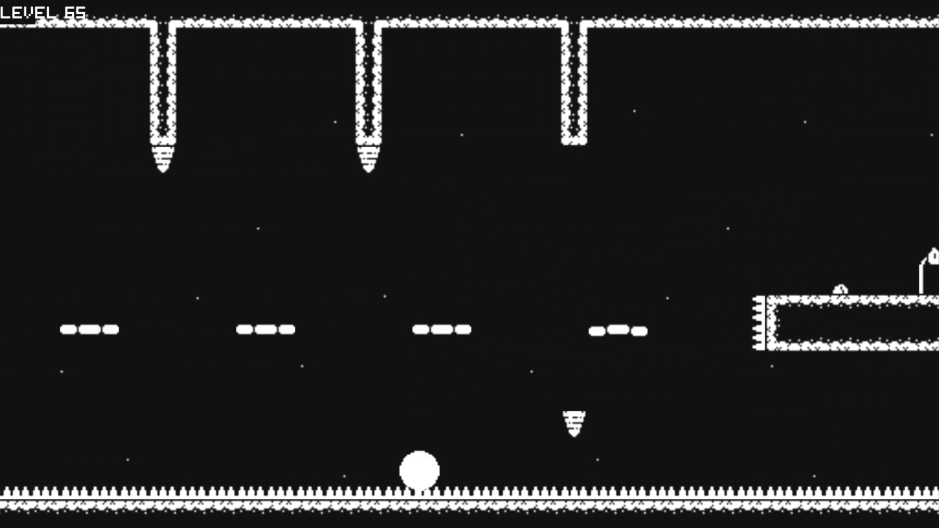
pyautogui.press('Left')
pyautogui.press('Up')
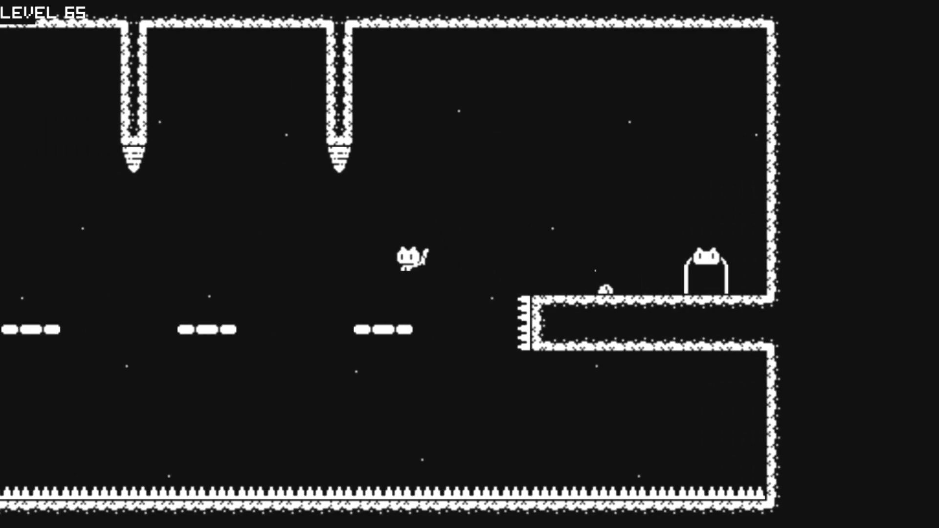
pyautogui.press('Up')
pyautogui.press('Up')
pyautogui.press('Up')
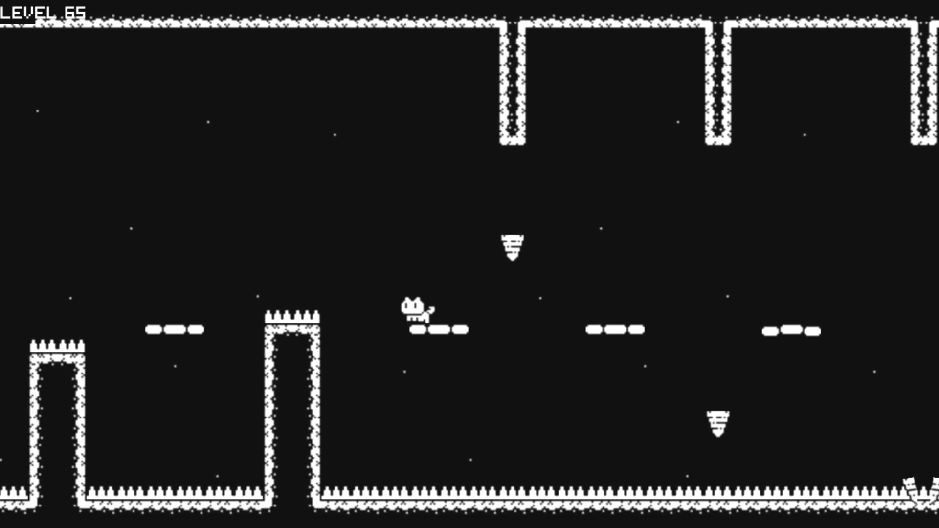
pyautogui.press('Up')
pyautogui.press('Up')
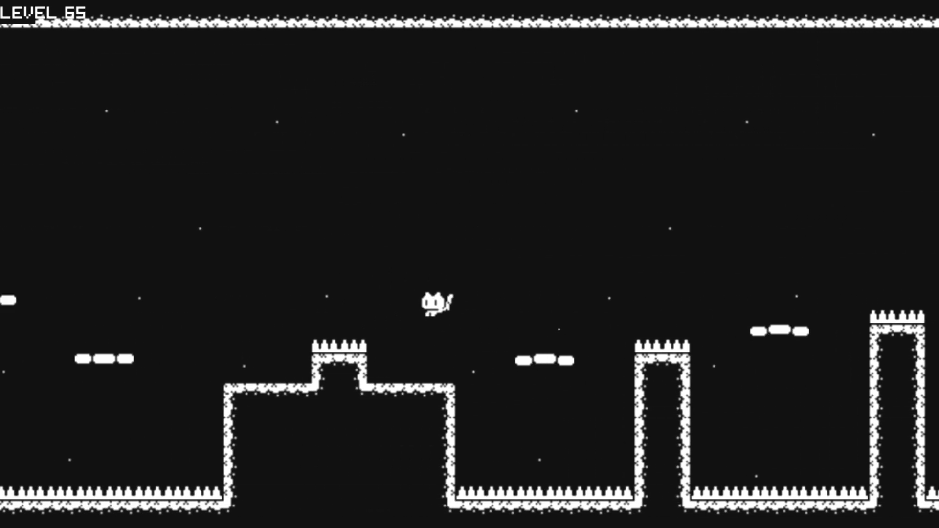
# Step: Climb to level 65's exit door, then jump the gap and drop down the shaft in level 66
pyautogui.press('Up')
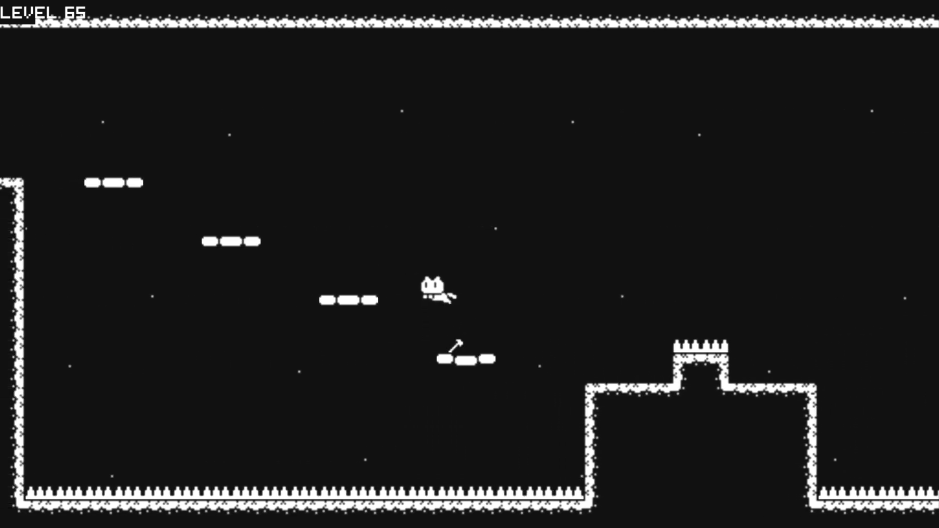
pyautogui.press('Up')
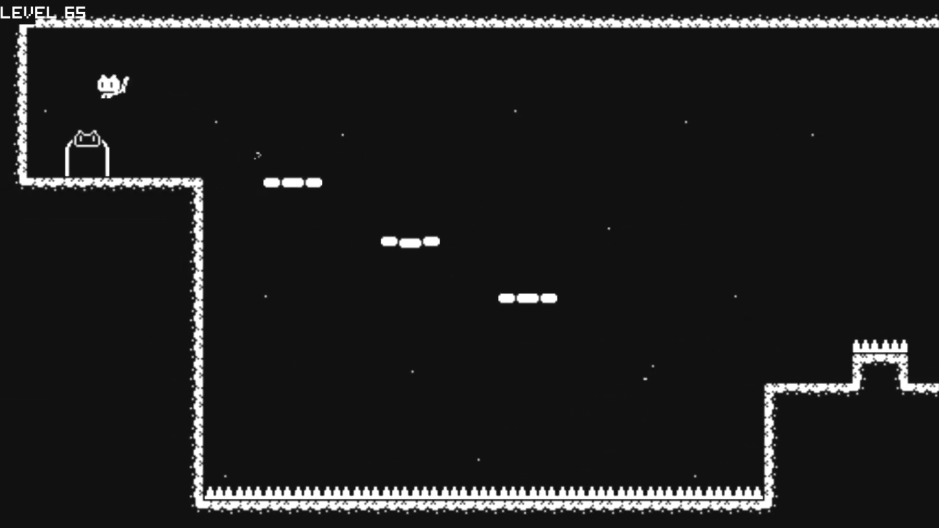
pyautogui.press('Left')
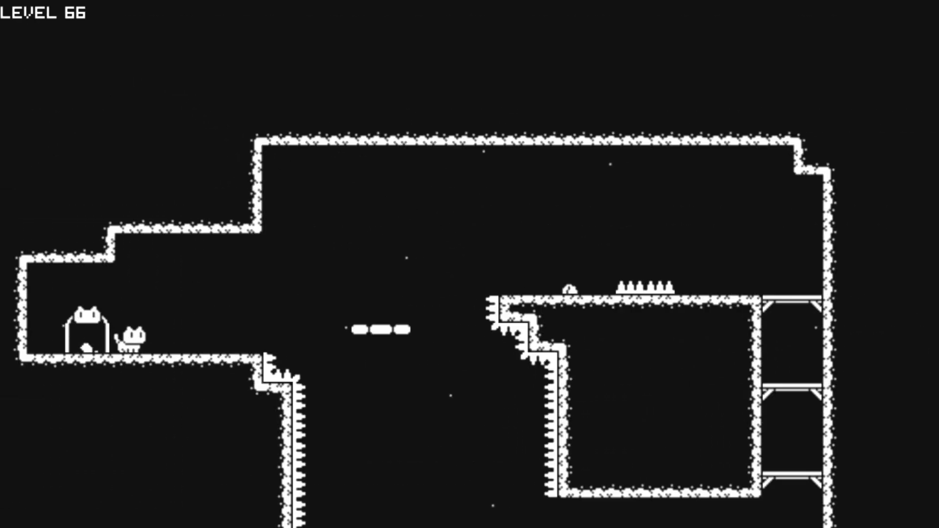
pyautogui.press('Up')
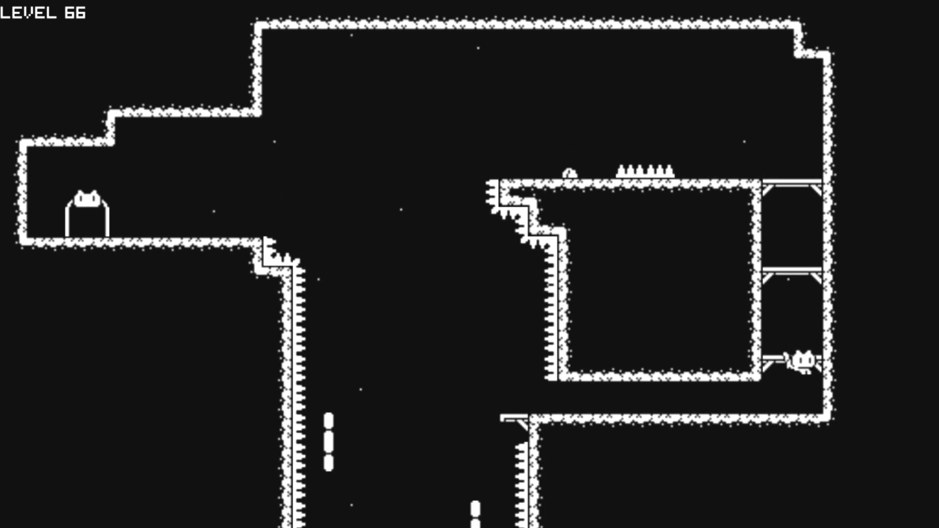
pyautogui.press('Left')
pyautogui.press('Left')
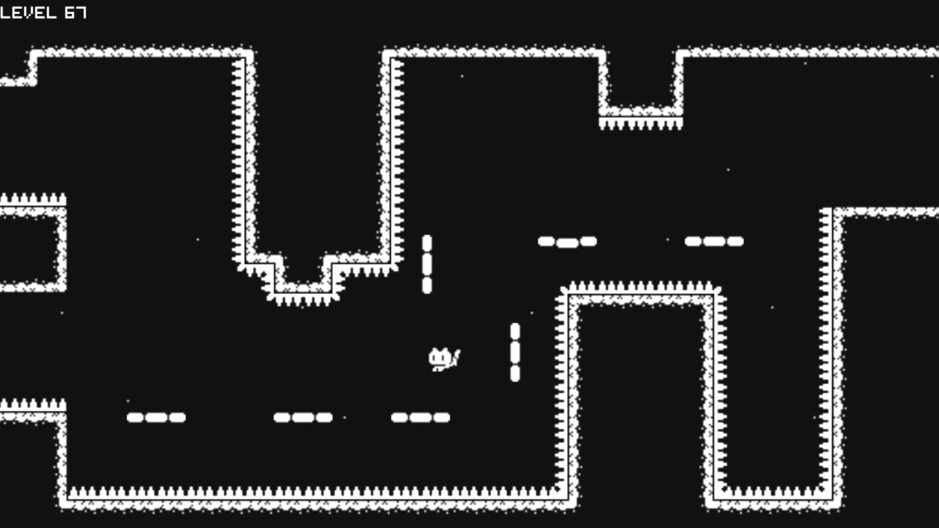
# Step: Head left through level 67 past the enemies and land on the central platform by the goal door
pyautogui.press('Left')
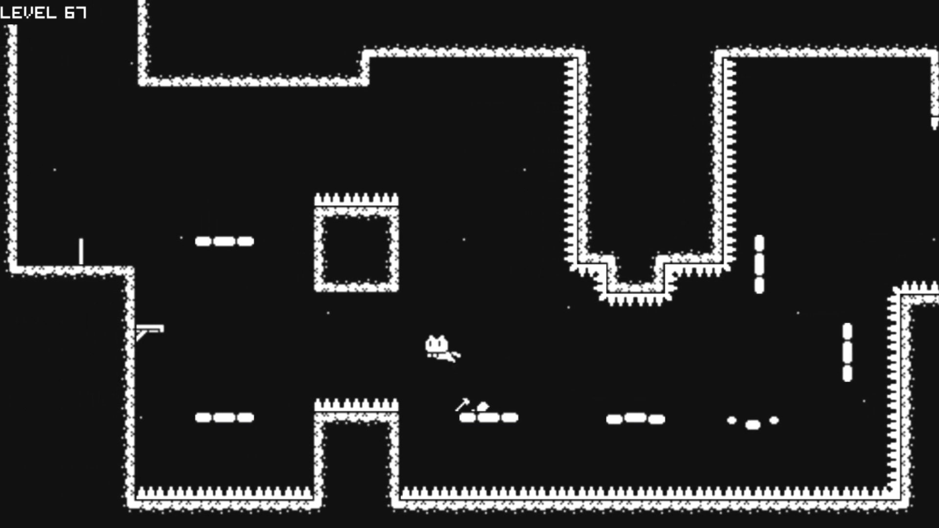
pyautogui.press('Left')
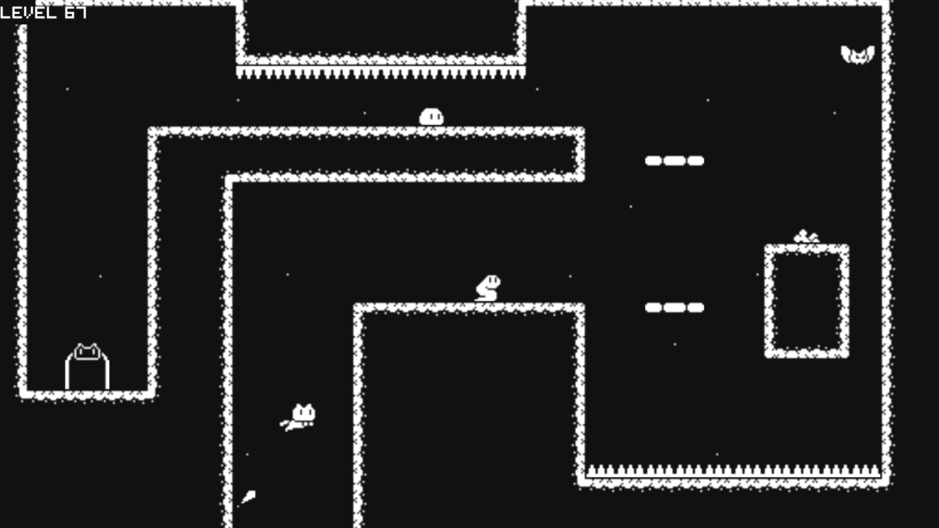
pyautogui.press('Right')
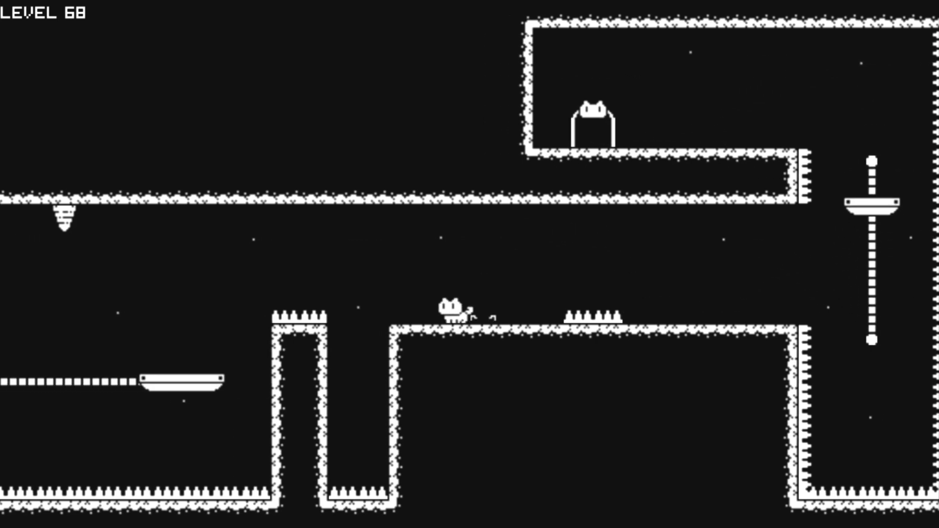
# Step: Ride level 68's moving platforms over the spiked wall and jump left into the goal door
pyautogui.press('Right')
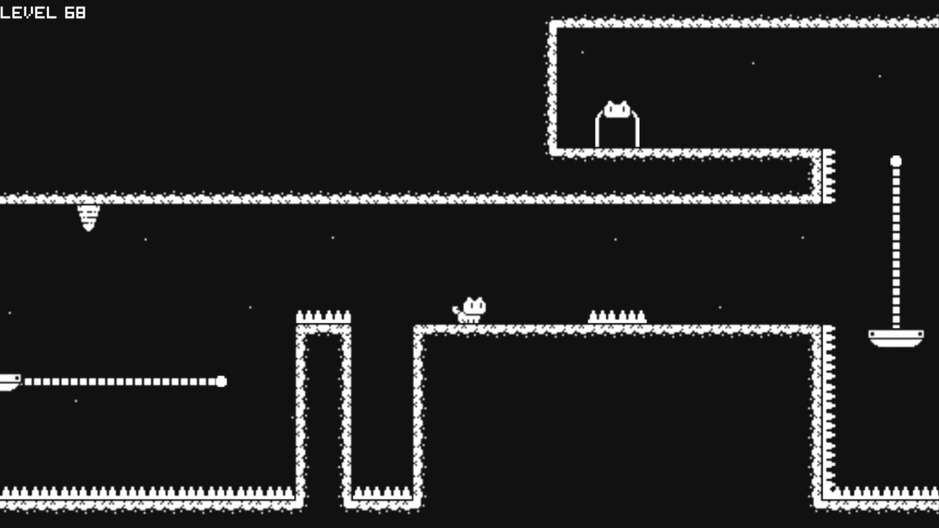
pyautogui.press('Left')
pyautogui.press('Up')
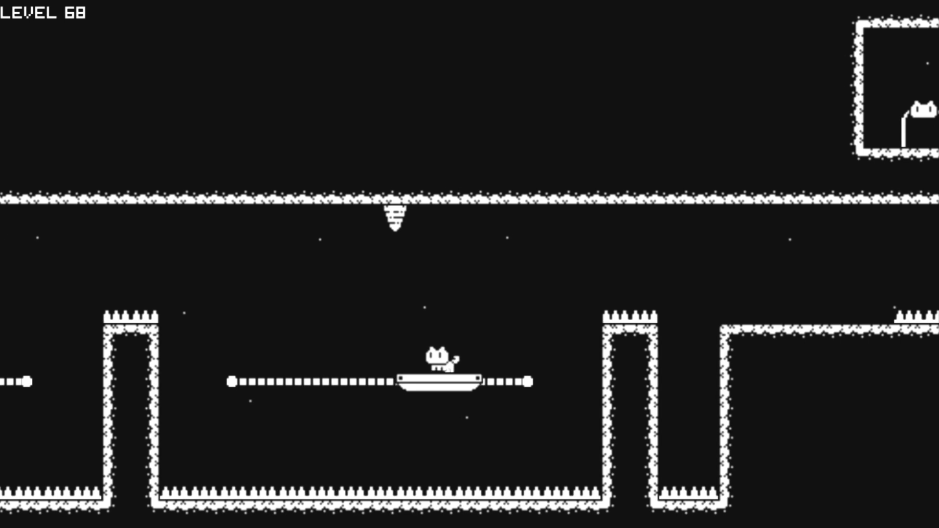
pyautogui.press('Up')
pyautogui.press('Left')
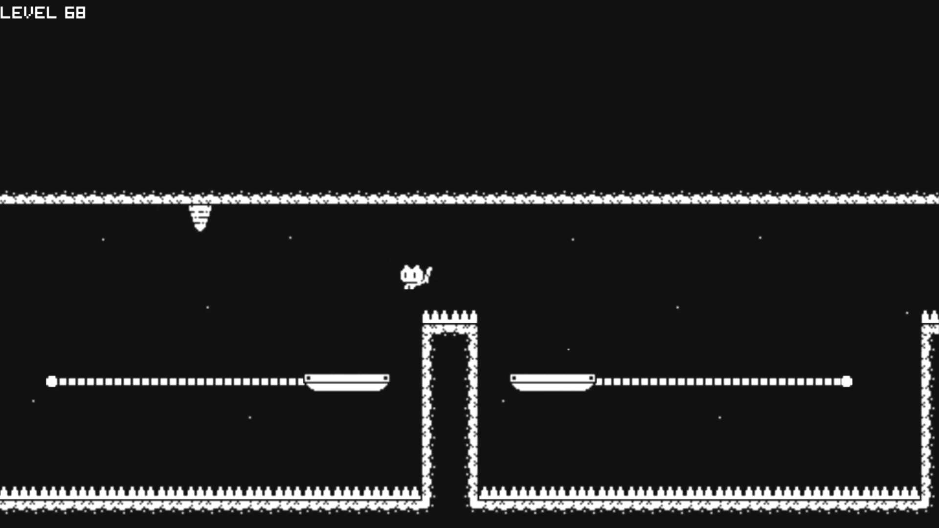
pyautogui.press('Left')
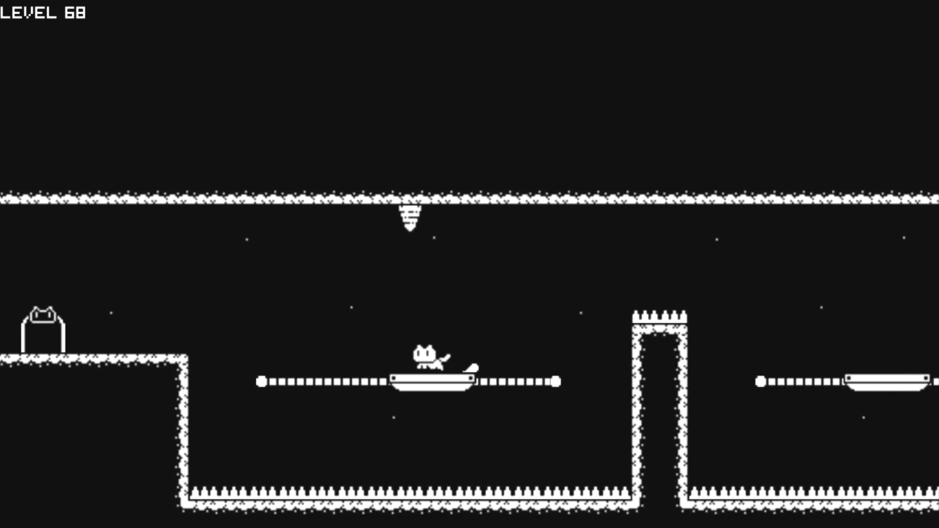
pyautogui.press('Up')
pyautogui.press('Left')
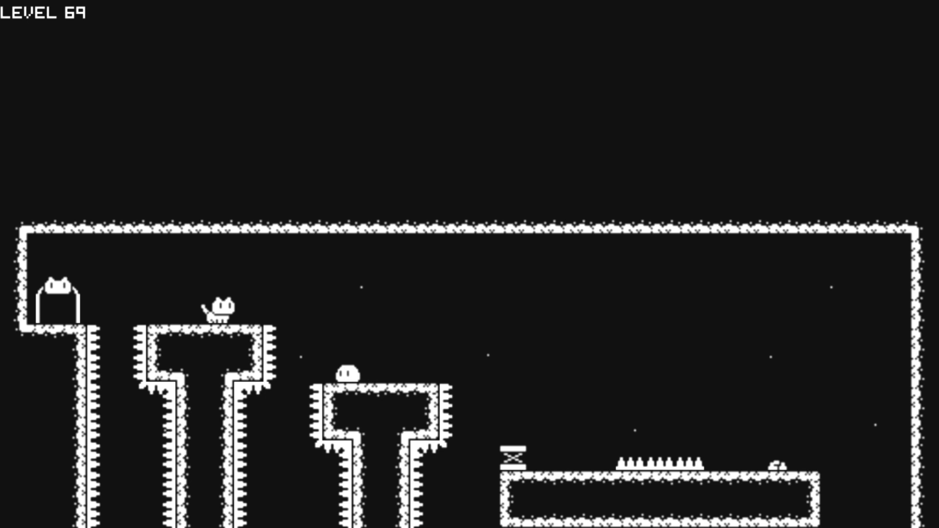
# Step: In level 69, jump right past the spring and spikes, then drop via a floating platform to the exit ledge
pyautogui.press('Up')
pyautogui.press('Right')
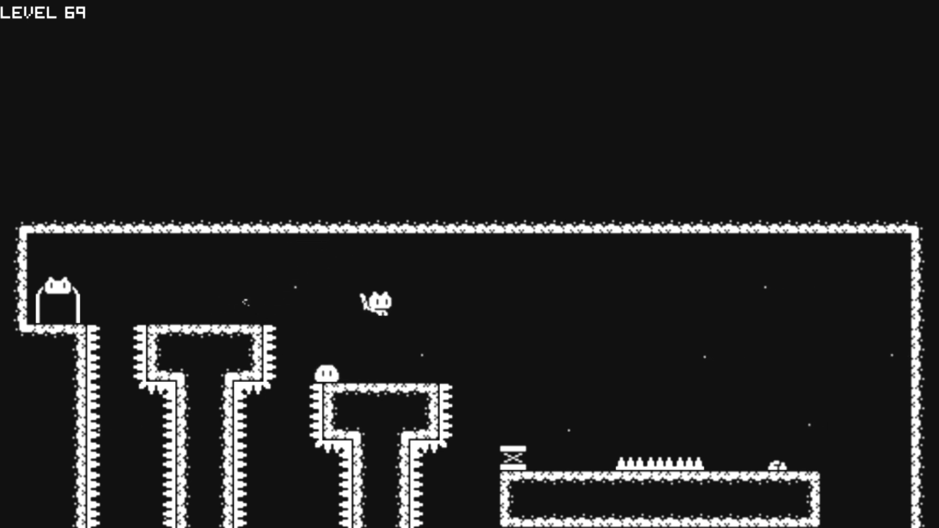
pyautogui.press('Up')
pyautogui.press('Right')
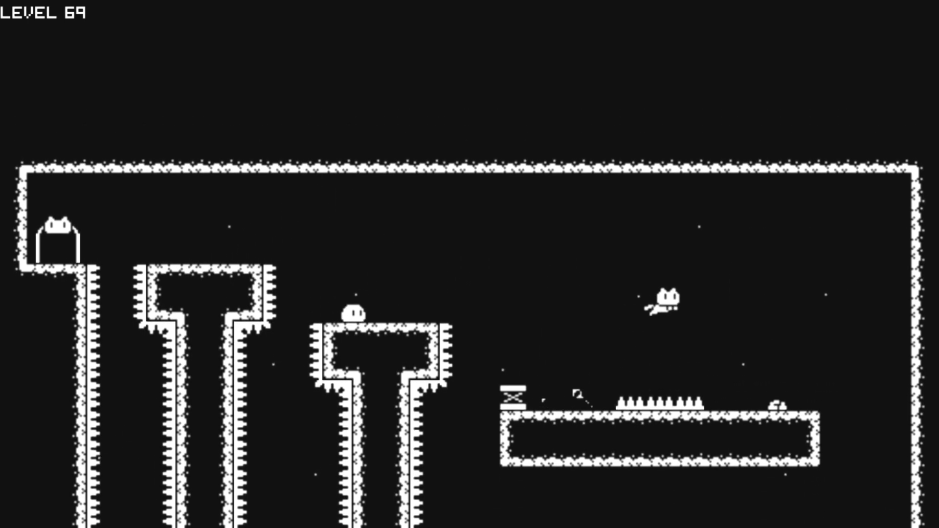
pyautogui.press('Left')
pyautogui.press('Right')
pyautogui.press('Left')
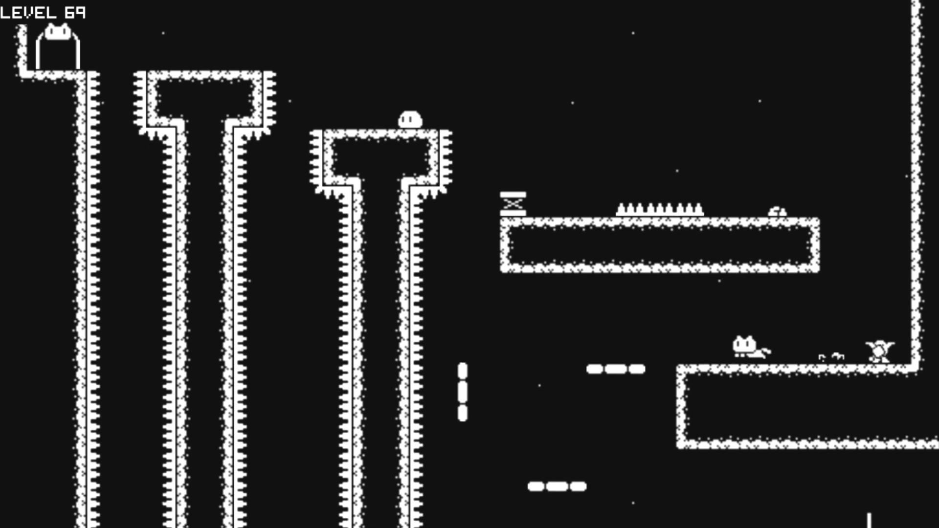
pyautogui.press('Right')
pyautogui.press('Right')
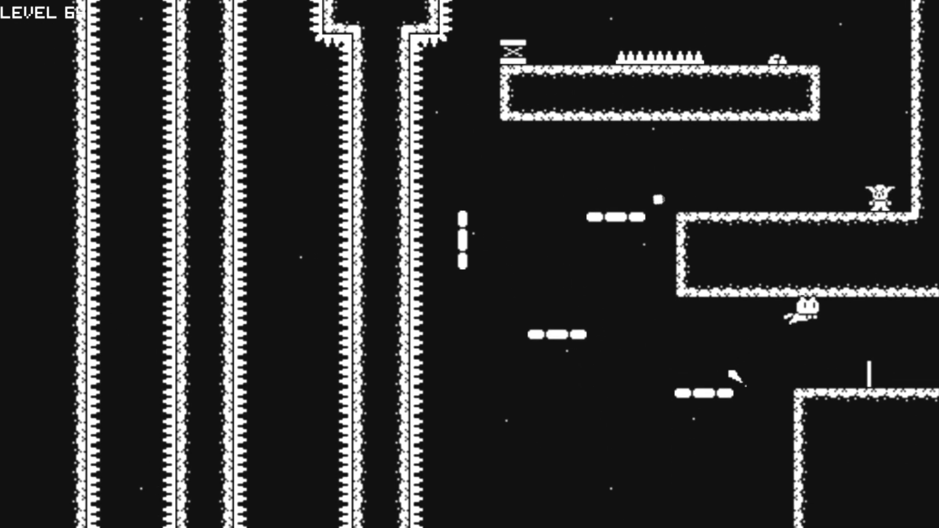
pyautogui.press('Right')
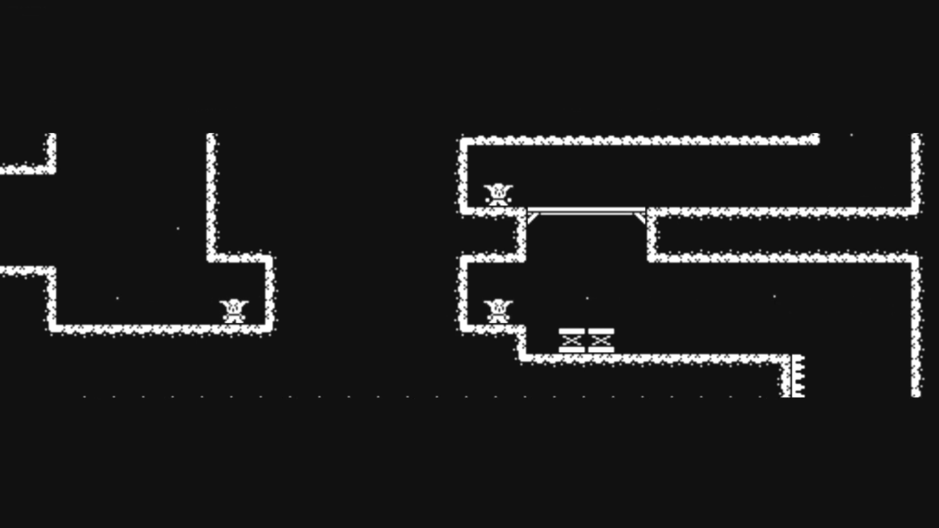
# Step: From level 70's entry door, repeatedly climb the left wall and attempt wall-jumps toward the barrier
pyautogui.press('Left')
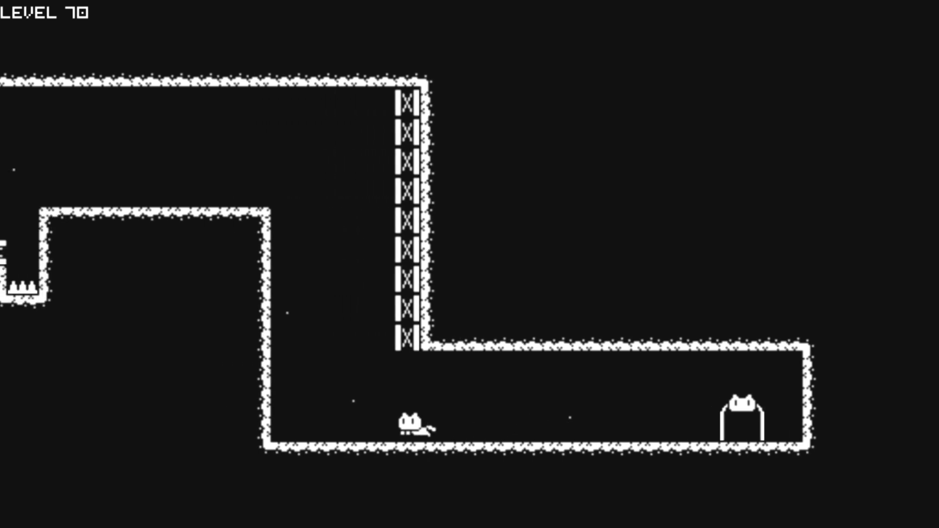
pyautogui.press('Up')
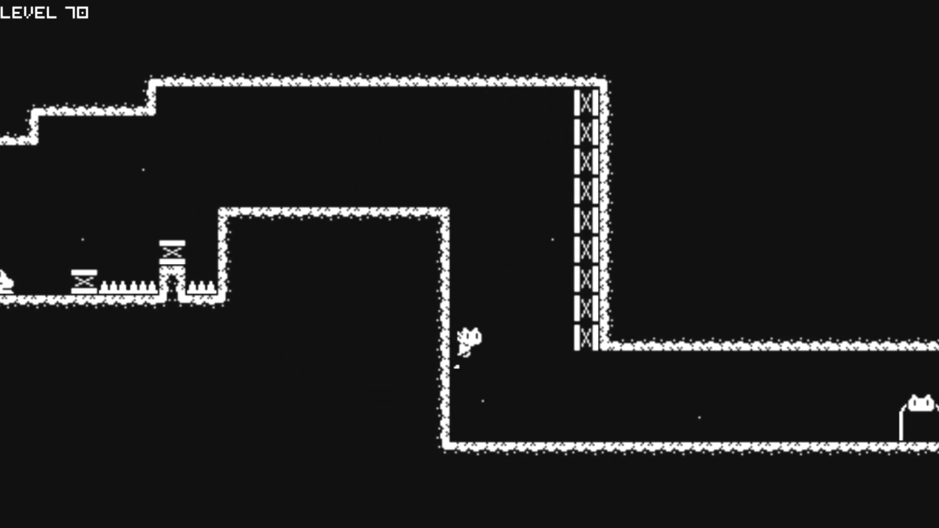
pyautogui.press('Up')
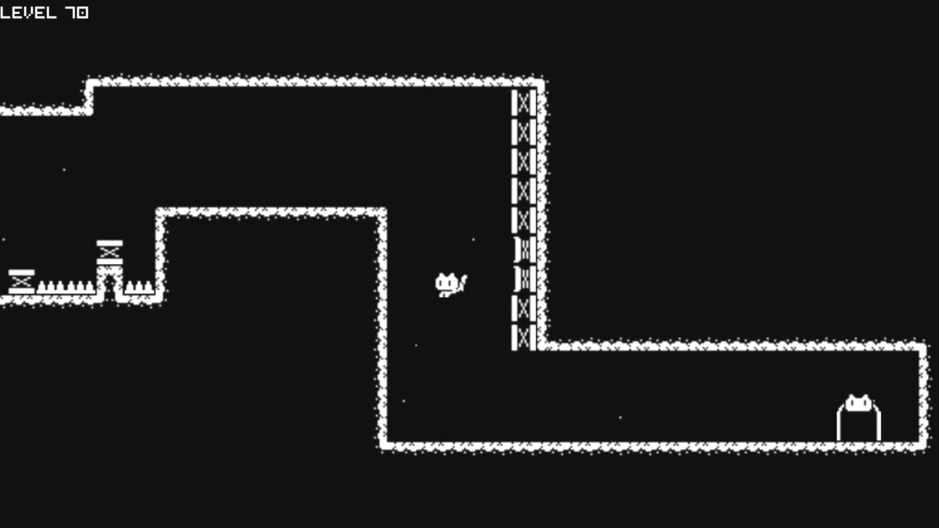
pyautogui.press('Right')
pyautogui.press('Left')
pyautogui.press('Up')
pyautogui.press('Up')
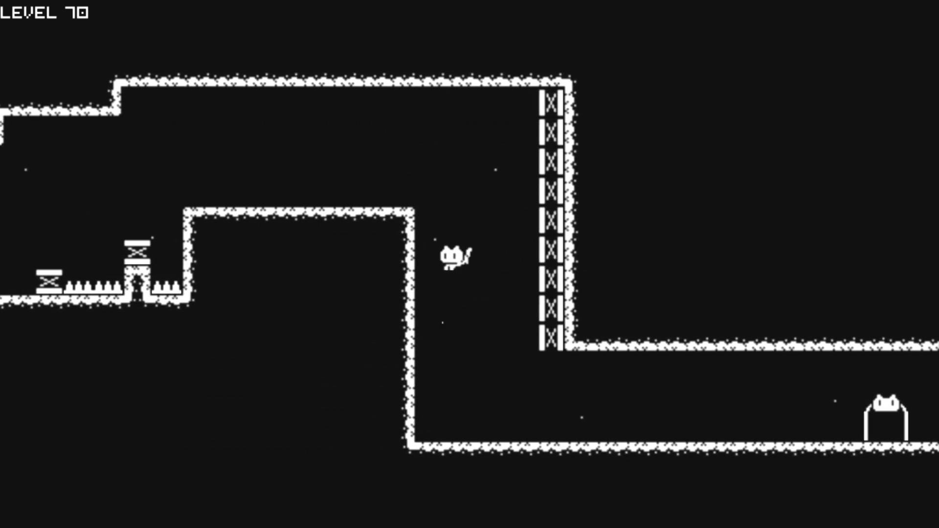
pyautogui.press('Right')
pyautogui.press('Up')
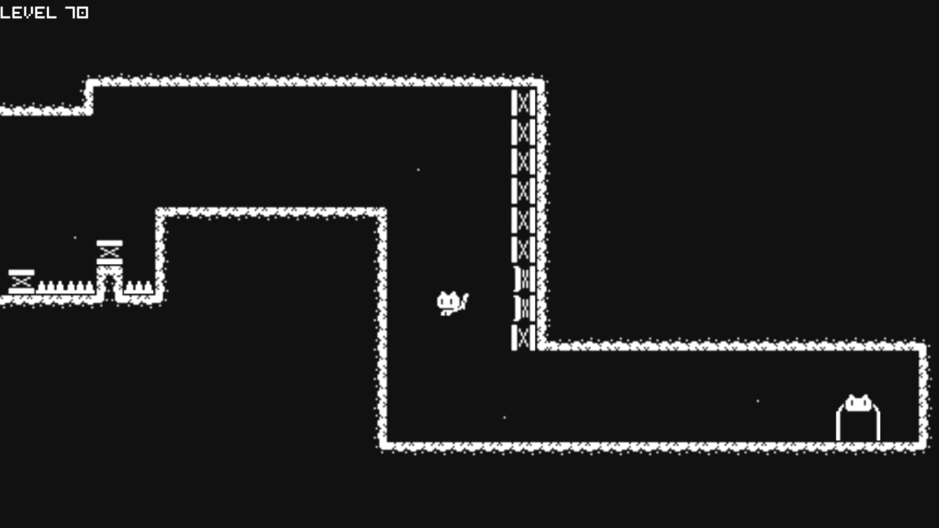
pyautogui.press('Left')
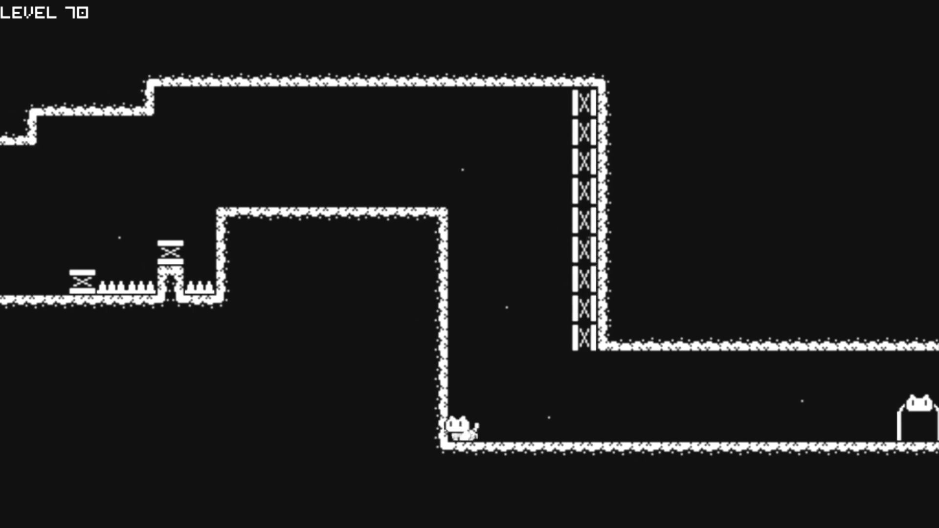
pyautogui.press('Right')
pyautogui.press('Left')
pyautogui.press('Up')
pyautogui.press('Up')
# Step: Keep returning to the left wall and wall-jumping up-right at the barrier
pyautogui.press('Left')
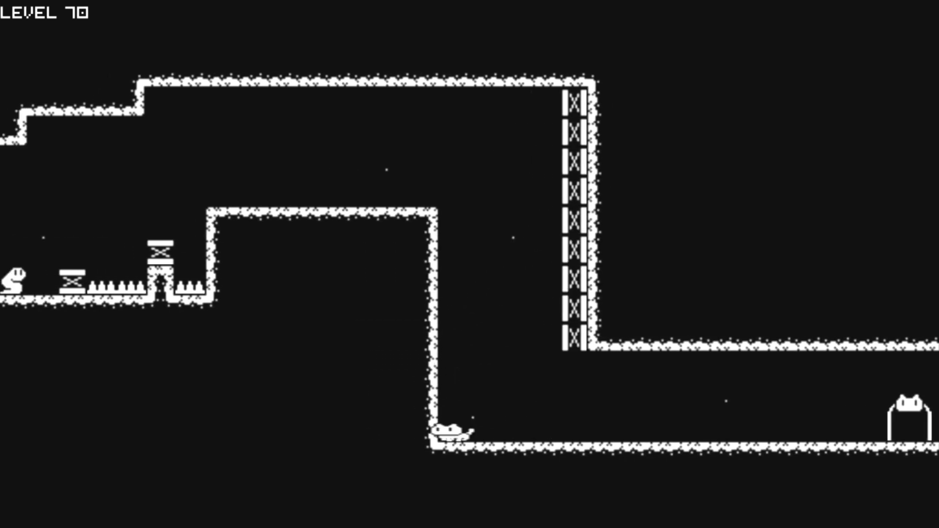
pyautogui.press('Right')
pyautogui.press('Left')
pyautogui.press('Up')
pyautogui.press('Up')
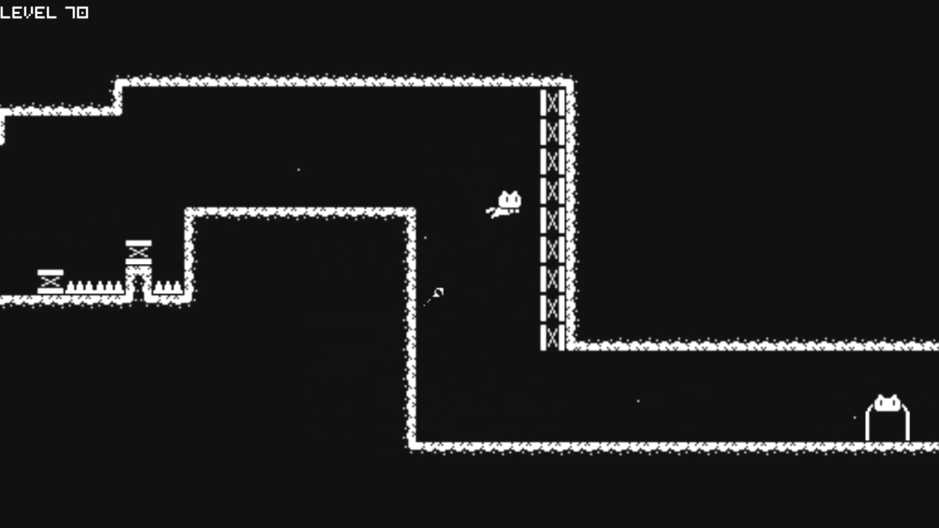
pyautogui.press('Left')
pyautogui.press('Up')
pyautogui.press('Right')
pyautogui.press('Left')
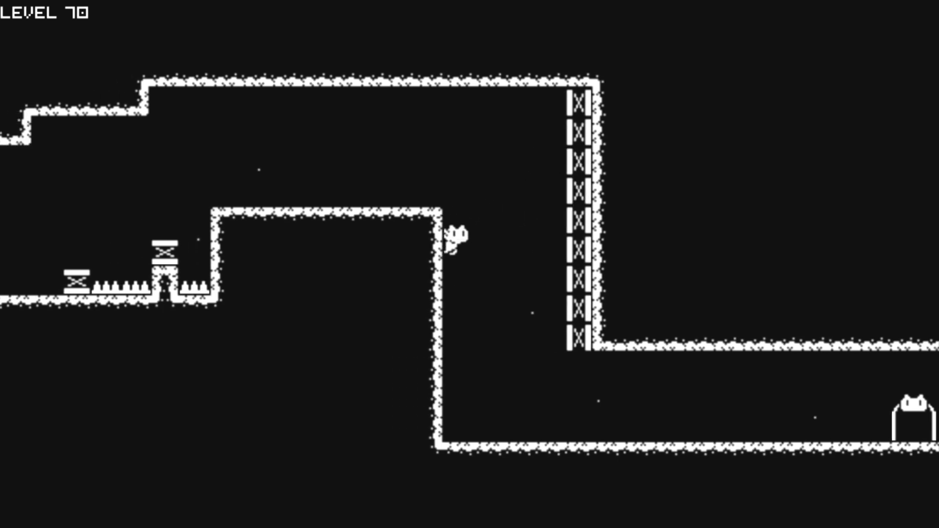
pyautogui.press('Up')
pyautogui.press('Left')
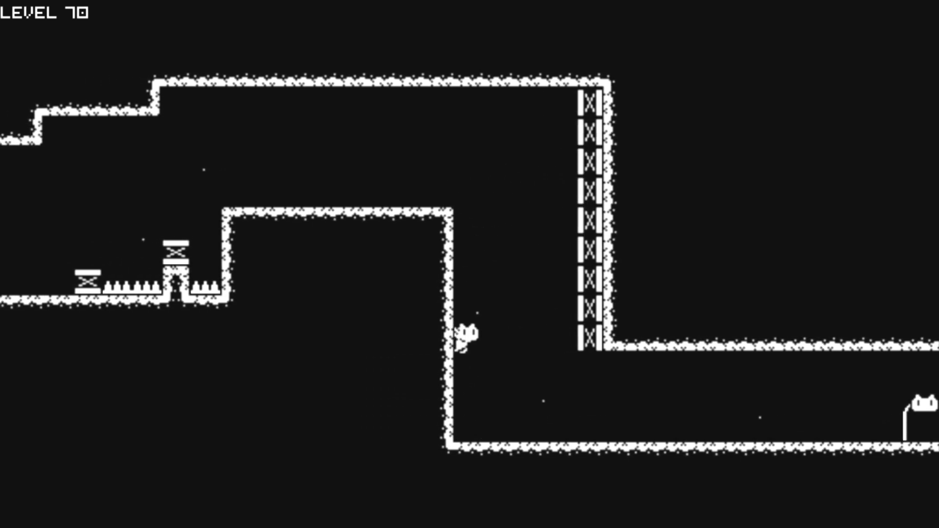
# Step: Wall-jump back and forth between the wall and the barrier to reach the upper platform
pyautogui.press('Right')
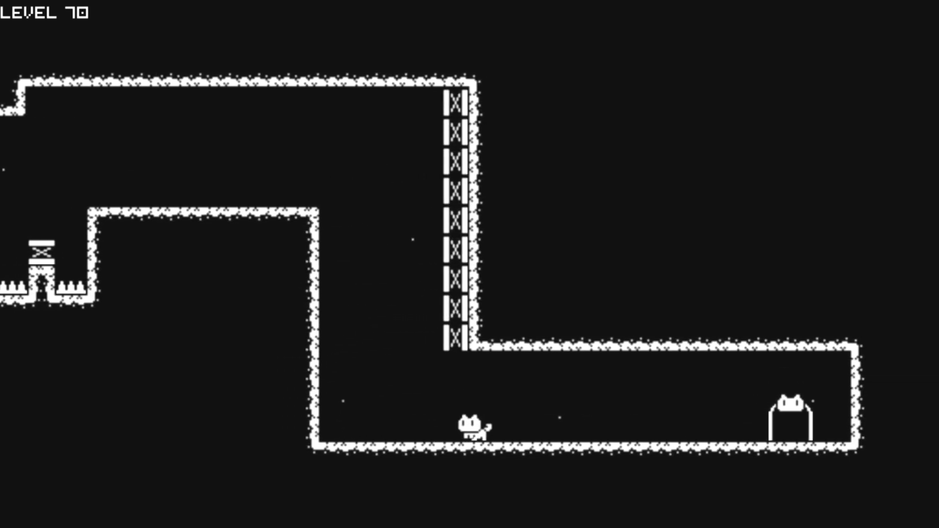
pyautogui.press('Left')
pyautogui.press('Up')
pyautogui.press('Right')
pyautogui.press('Left')
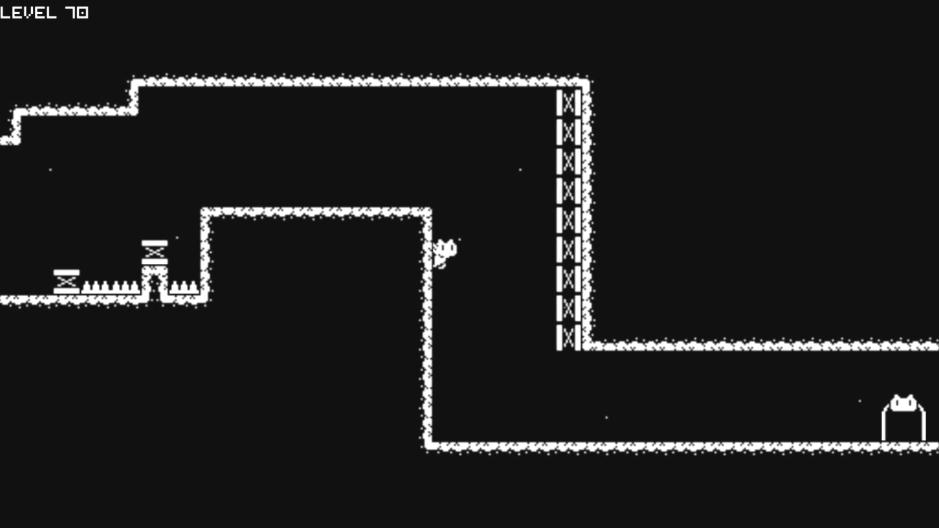
pyautogui.press('Right')
pyautogui.press('Left')
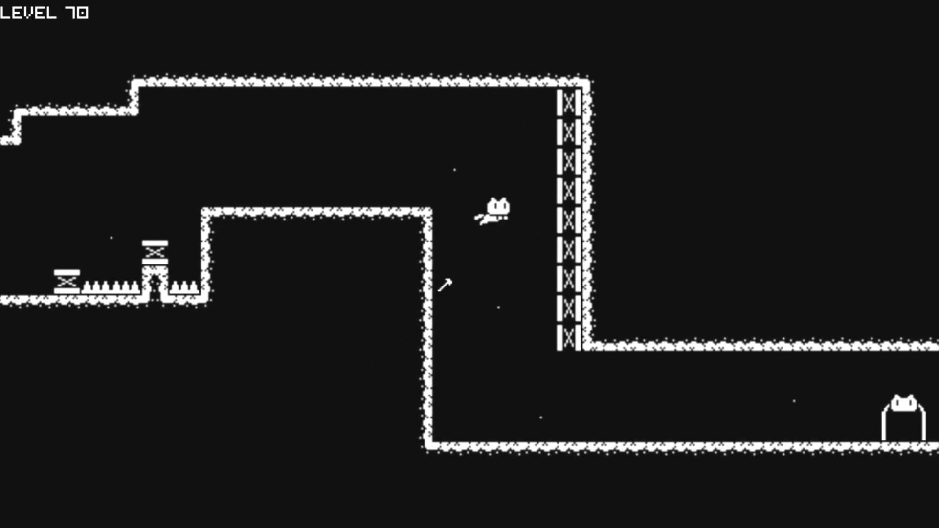
pyautogui.press('Right')
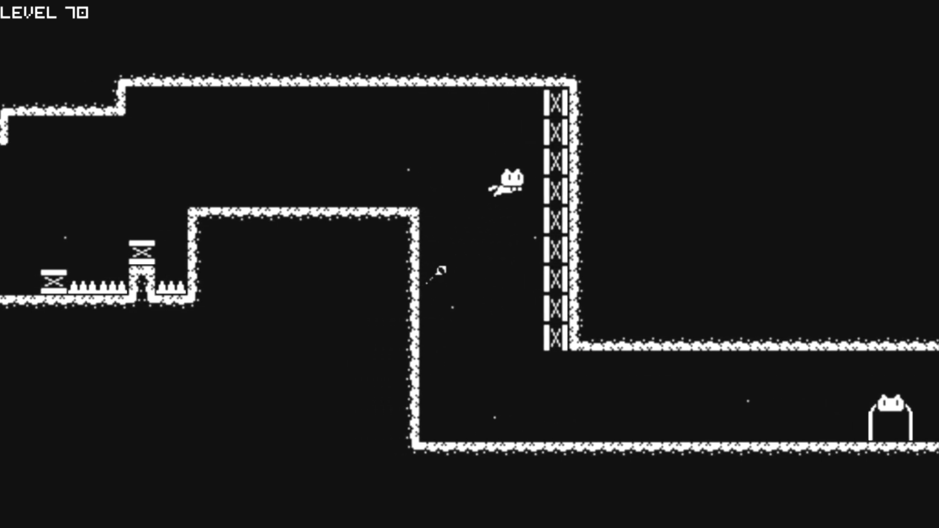
pyautogui.press('Left')
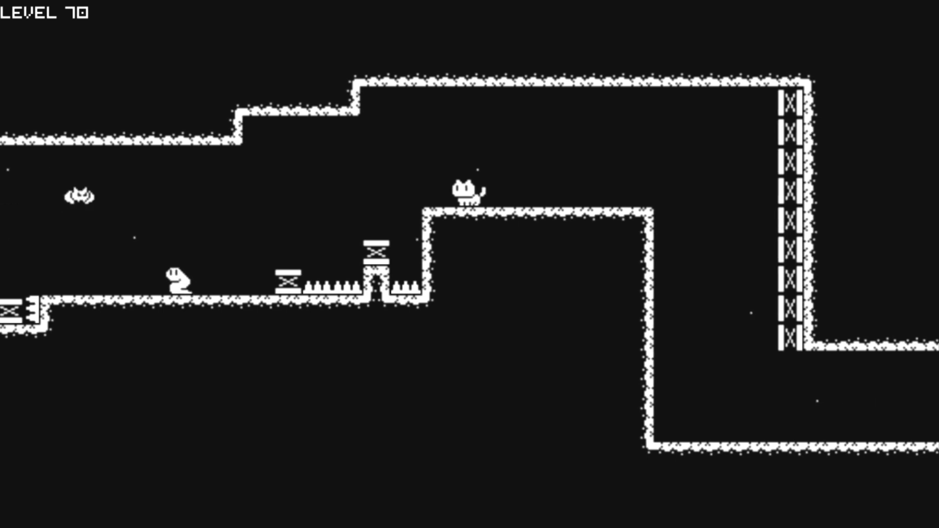
# Step: Run left down the spike platform and lower ledges, leaping across toward level 70's exit door
pyautogui.press('Left')
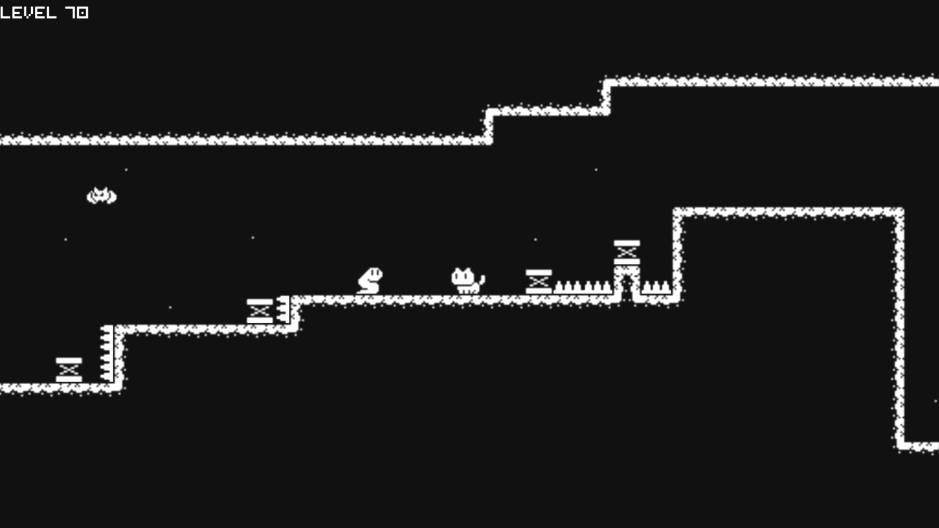
pyautogui.press('Left')
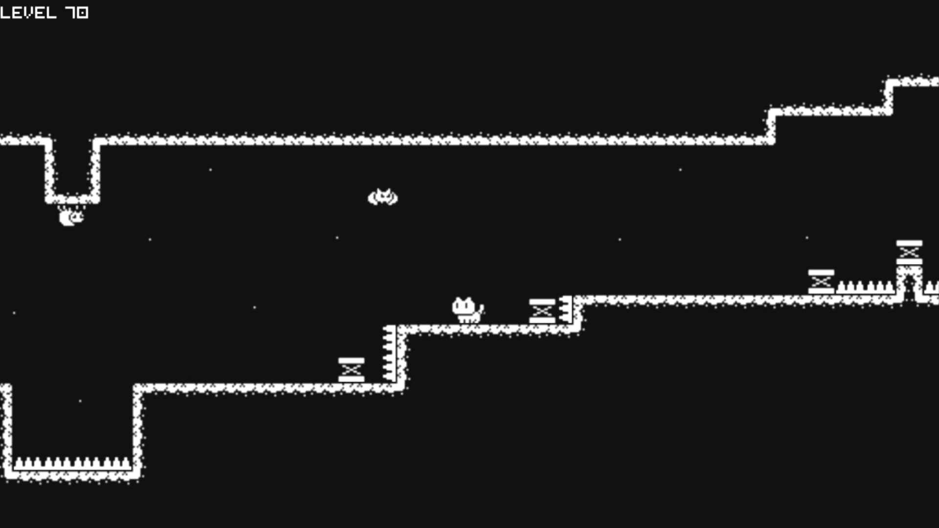
pyautogui.press('Right')
pyautogui.press('Left')
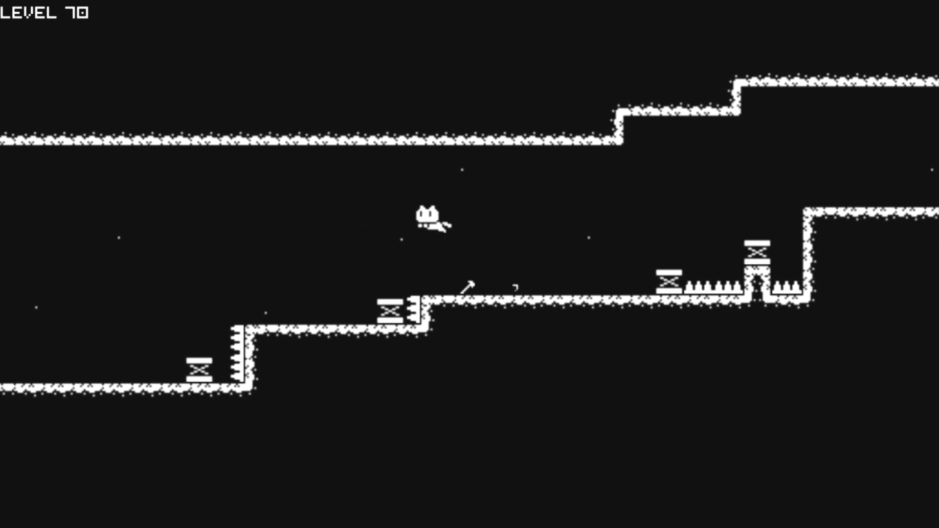
pyautogui.press('Left')
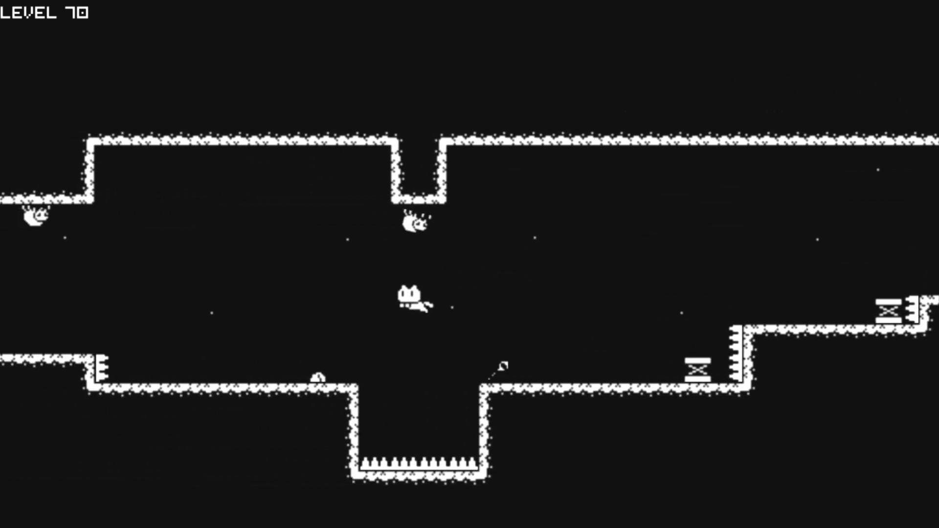
pyautogui.press('Left')
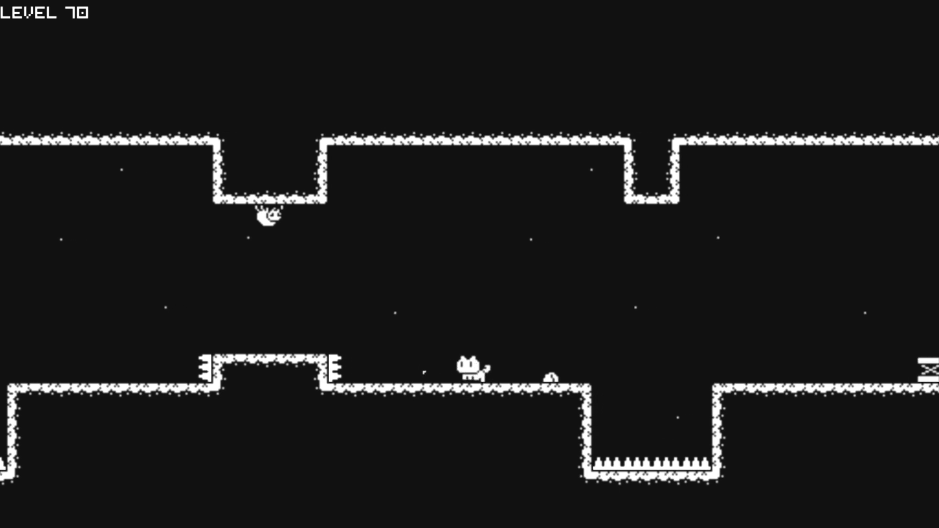
pyautogui.press('Up')
pyautogui.press('Left')
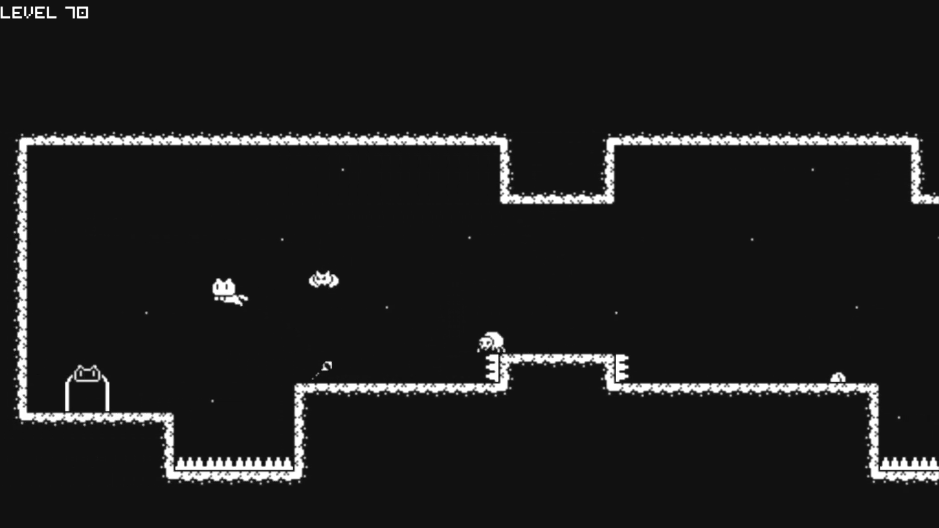
# Step: Enter level 70's exit, then run and jump left over level 71's spiked pits into its exit door
pyautogui.press('Left')
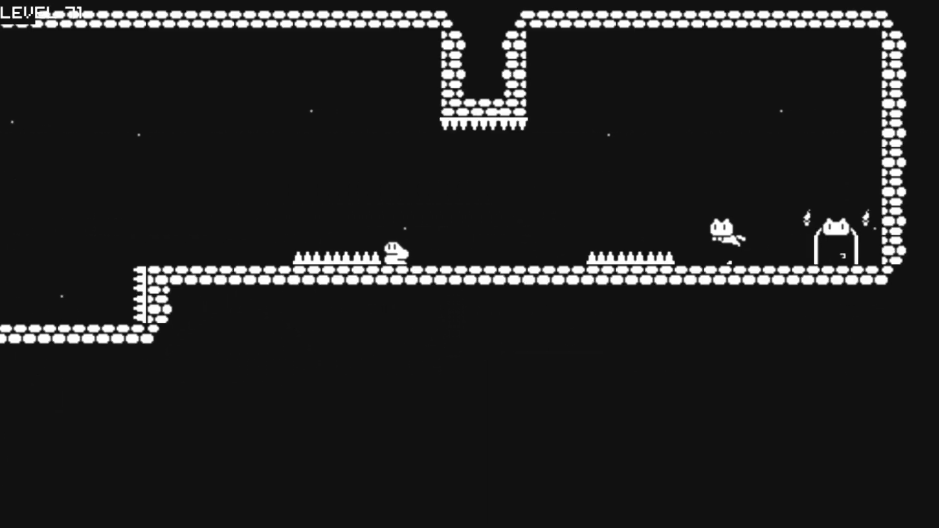
pyautogui.press('Left')
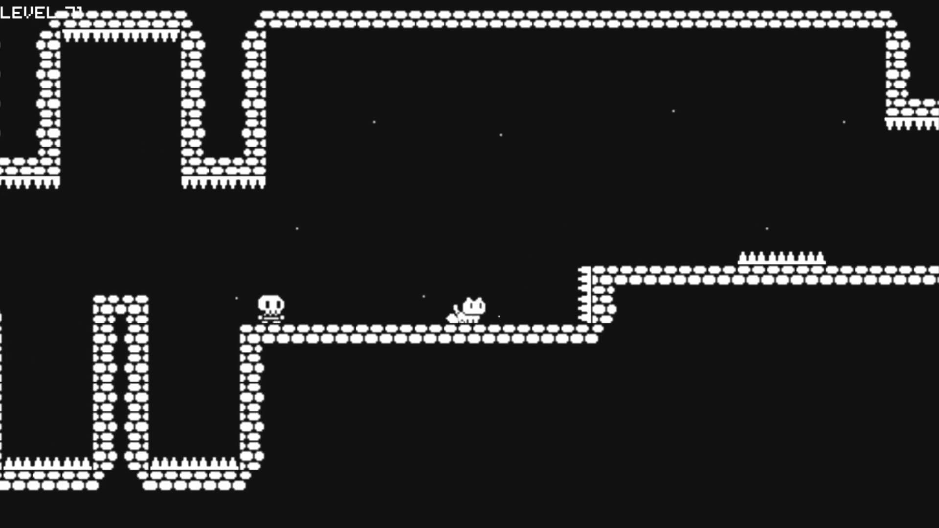
pyautogui.press('Left')
pyautogui.press('Up')
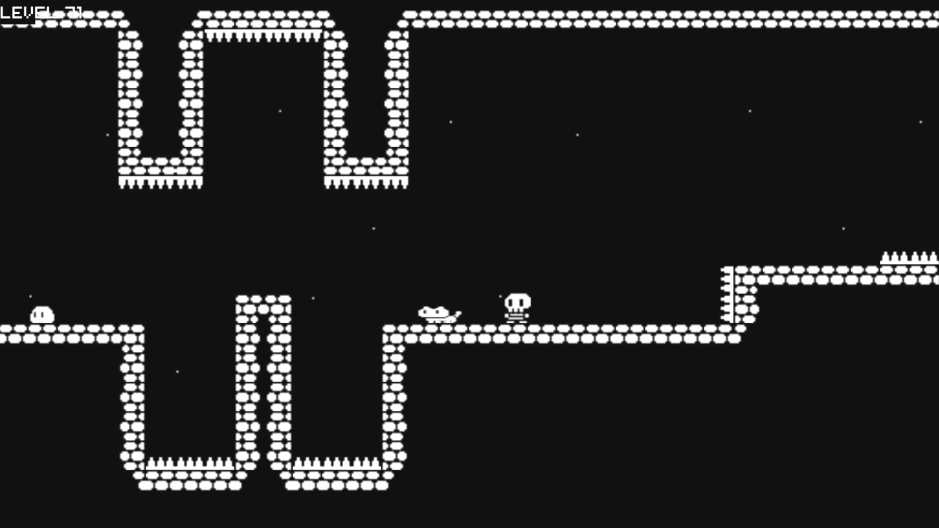
pyautogui.press('Left')
pyautogui.press('Up')
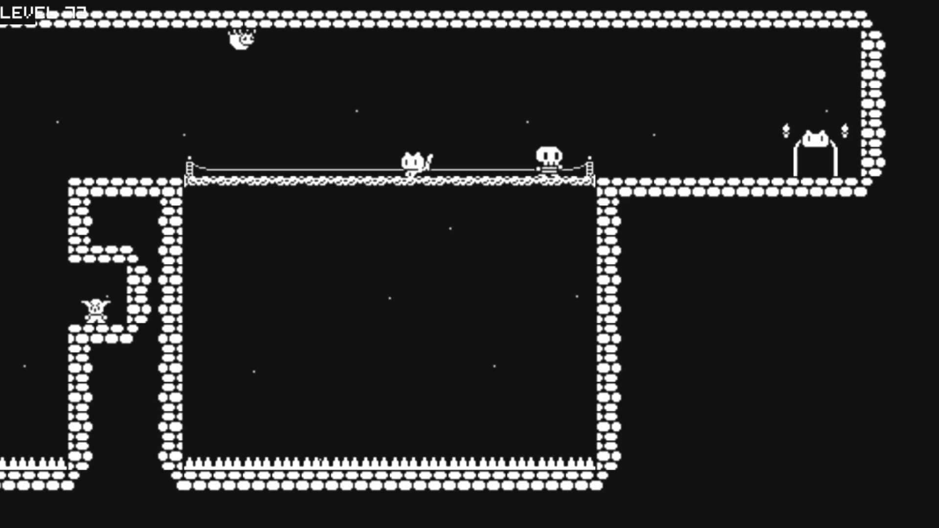
# Step: Cross the bridge, leap onto the moving platform, reach the pillar top and drop to the floor
pyautogui.press('Up')
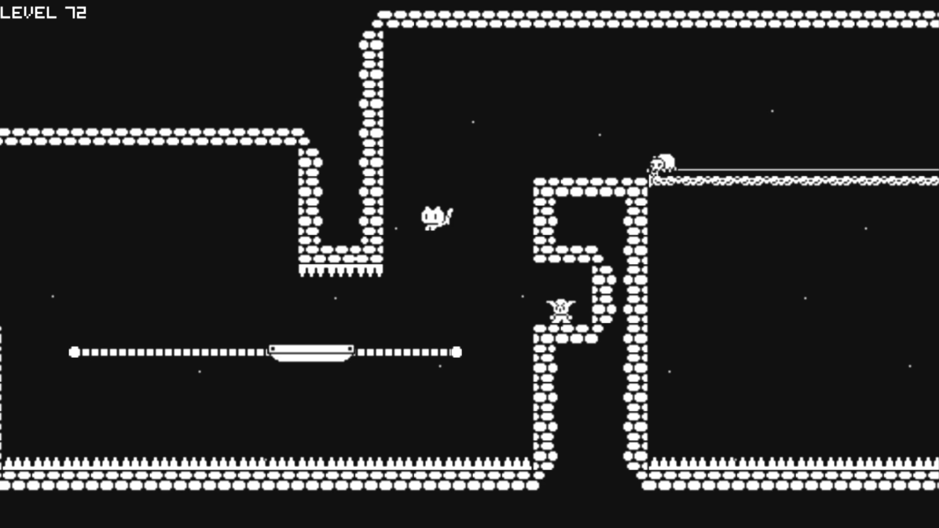
pyautogui.press('Left')
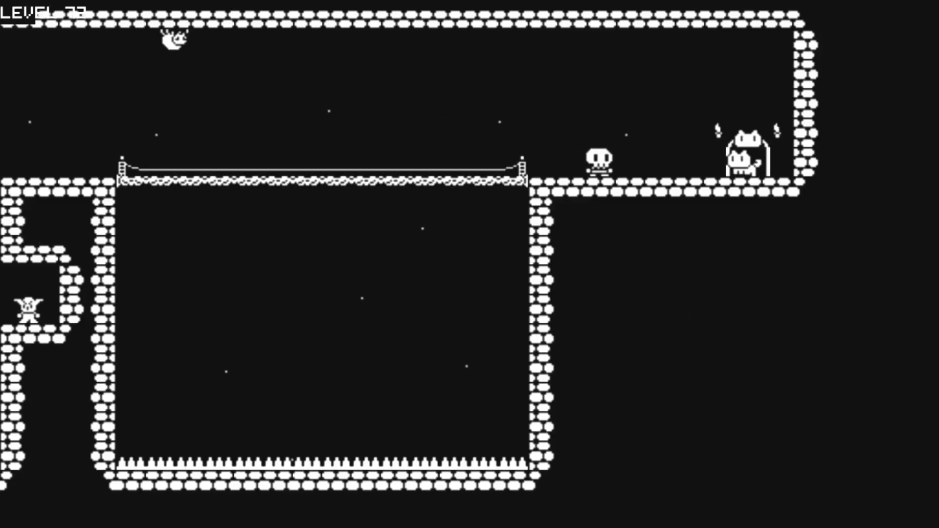
pyautogui.press('Left')
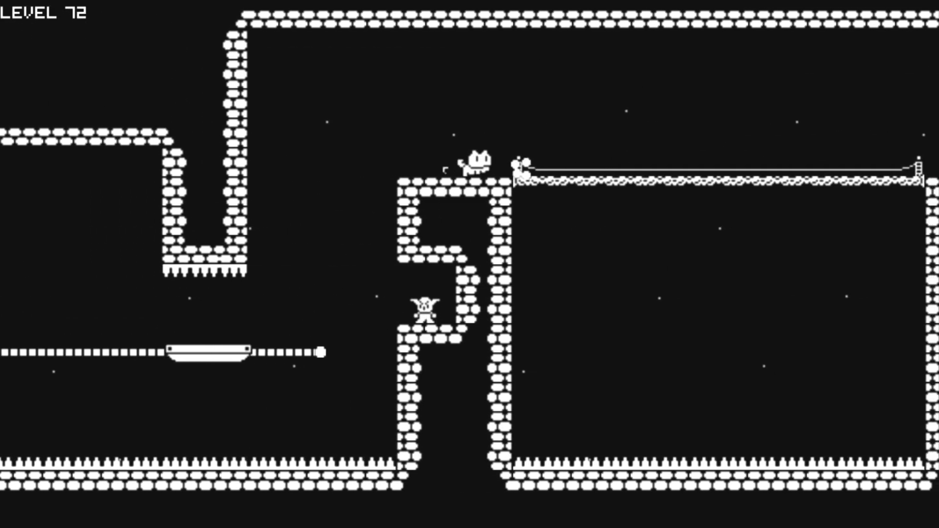
pyautogui.press('Left')
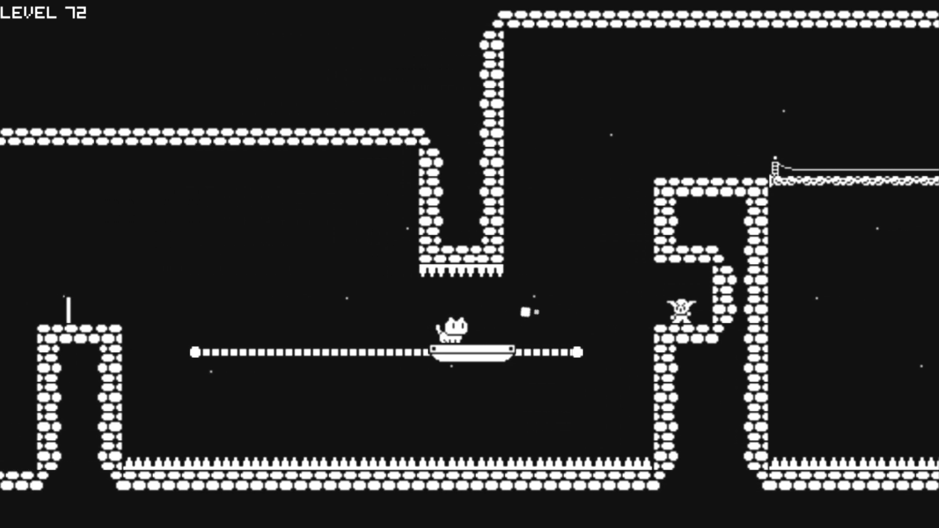
pyautogui.press('space')
pyautogui.press('Left')
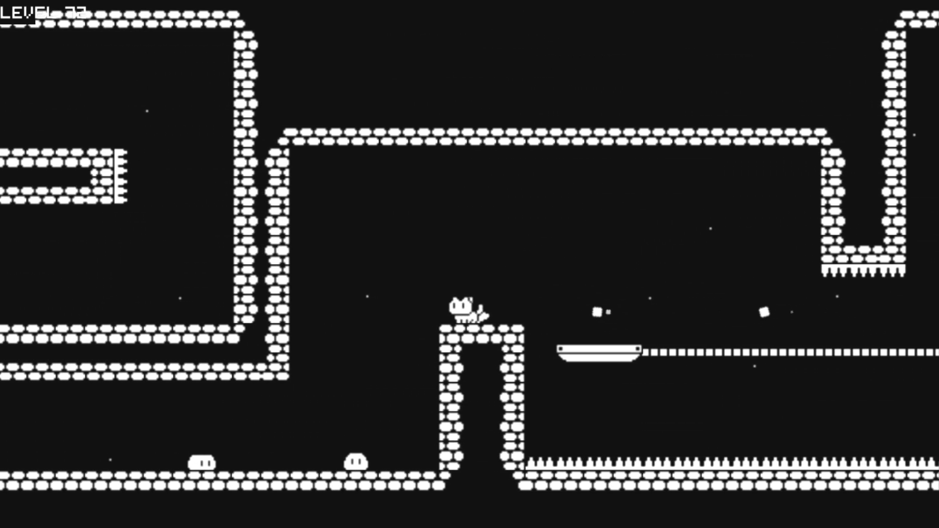
pyautogui.press('Left')
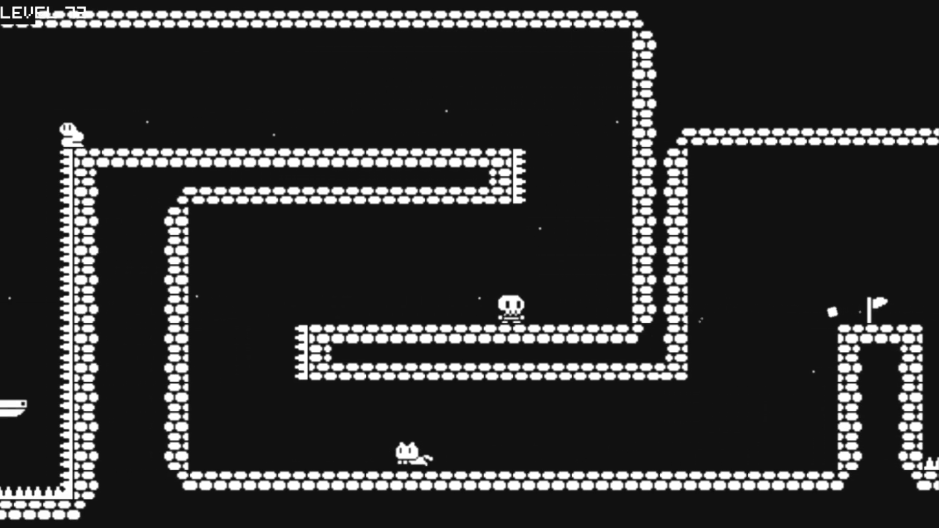
# Step: Jump past the flag pillar onto the middle spiked platform and shatter the skull
pyautogui.press('space')
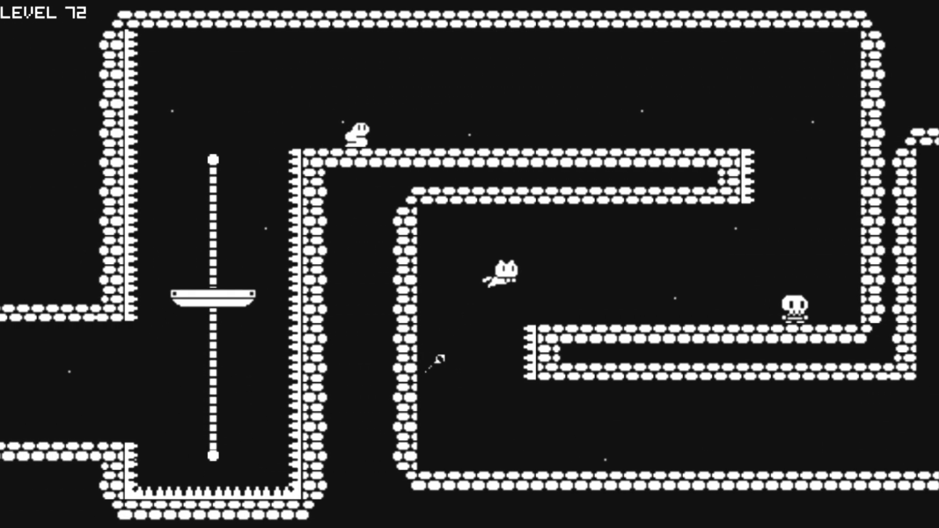
pyautogui.press('Right')
pyautogui.press('space')
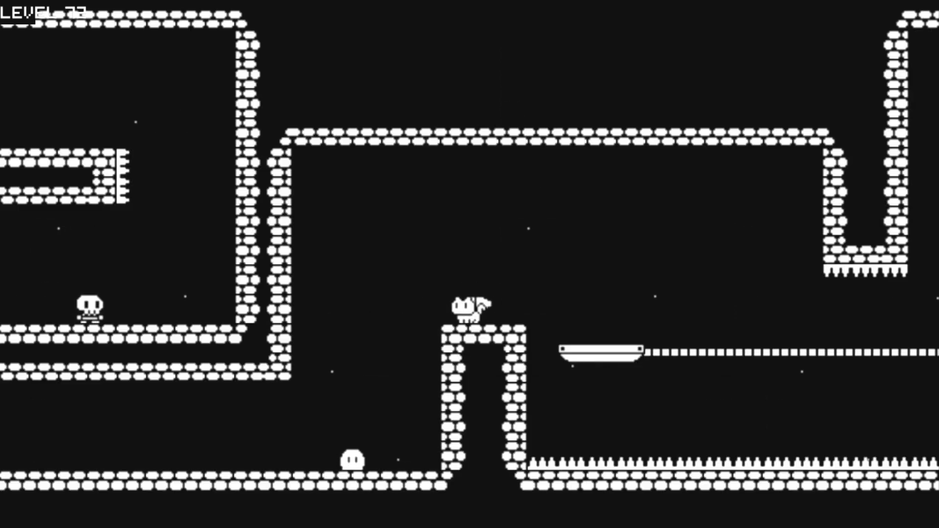
pyautogui.press('Left')
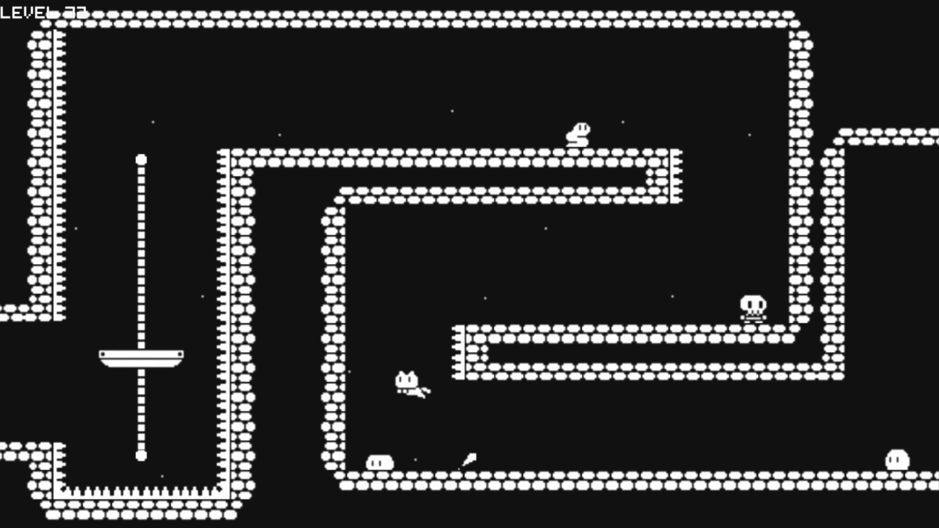
pyautogui.press('Right')
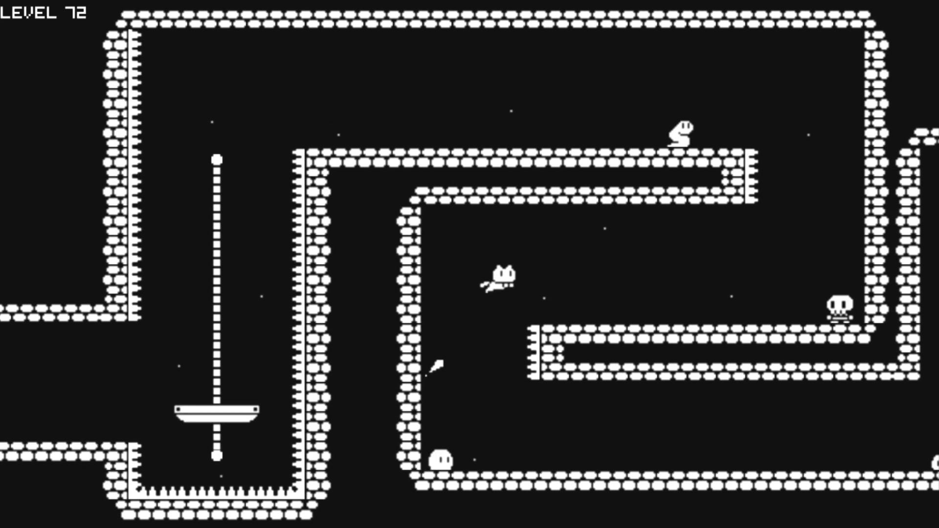
pyautogui.press('Left')
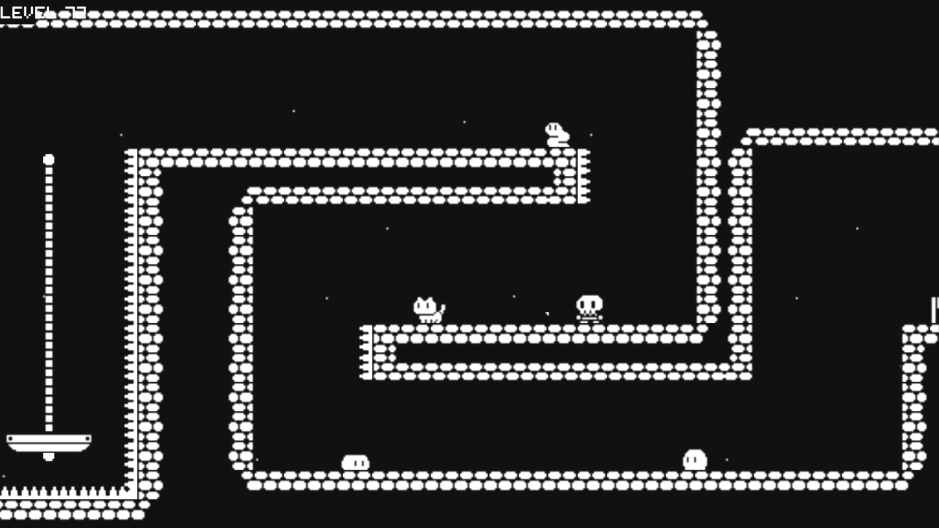
pyautogui.press('Right')
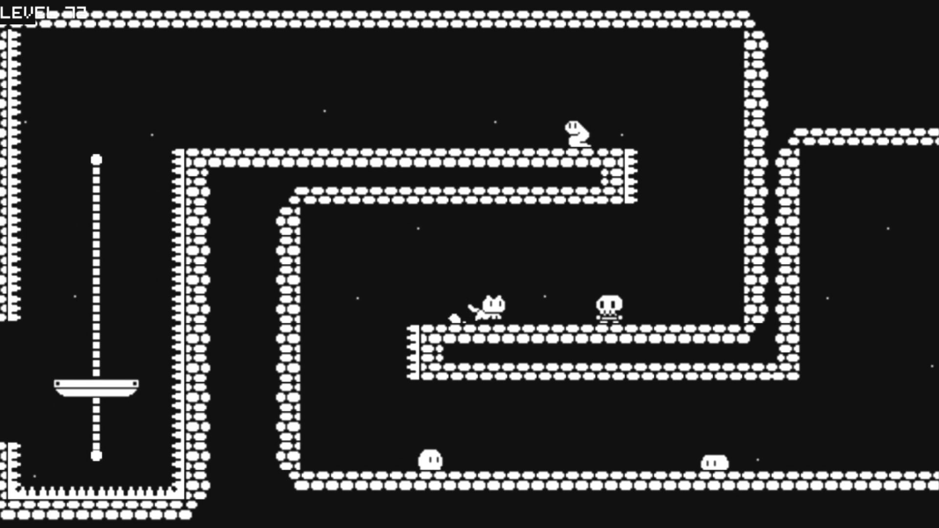
pyautogui.press('Up')
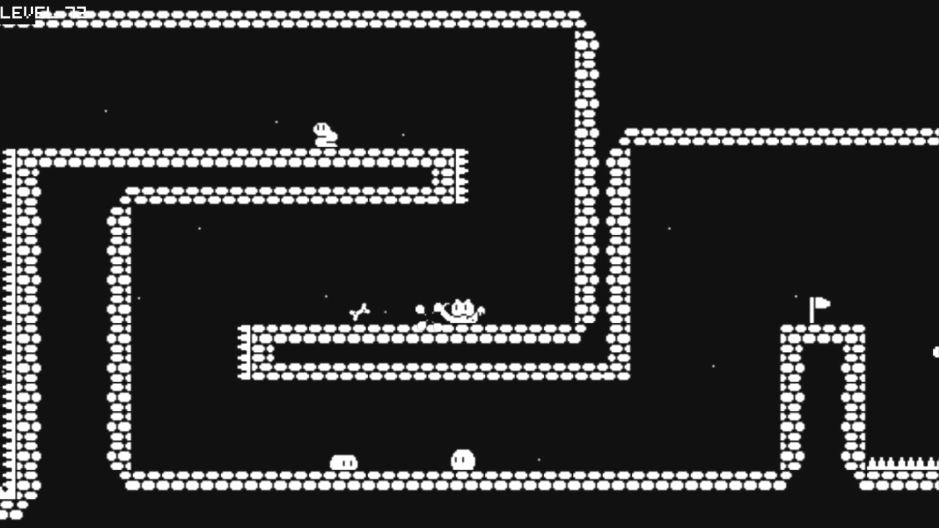
# Step: Cling to the right wall, climb it and leap off onto the lower platform
pyautogui.press('Right')
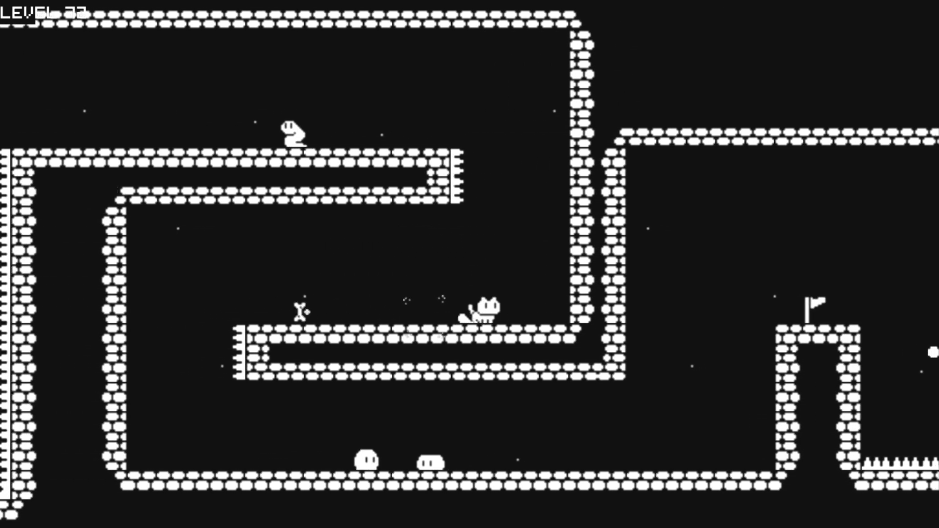
pyautogui.press('Up')
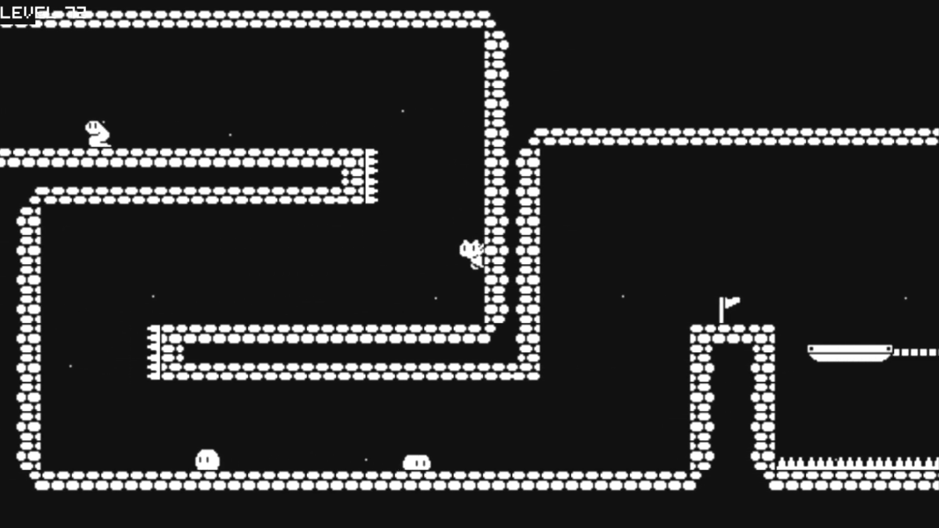
pyautogui.press('Up')
pyautogui.press('Right')
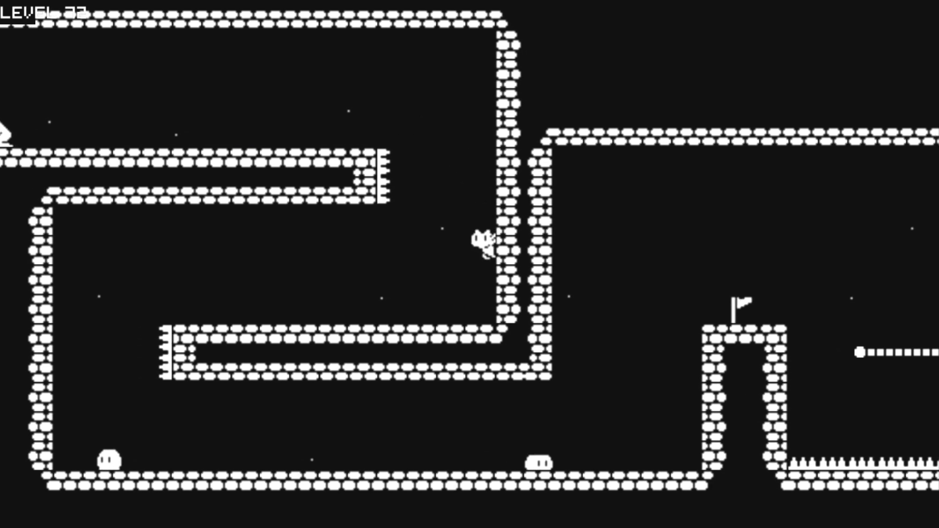
pyautogui.press('Up')
pyautogui.press('Left')
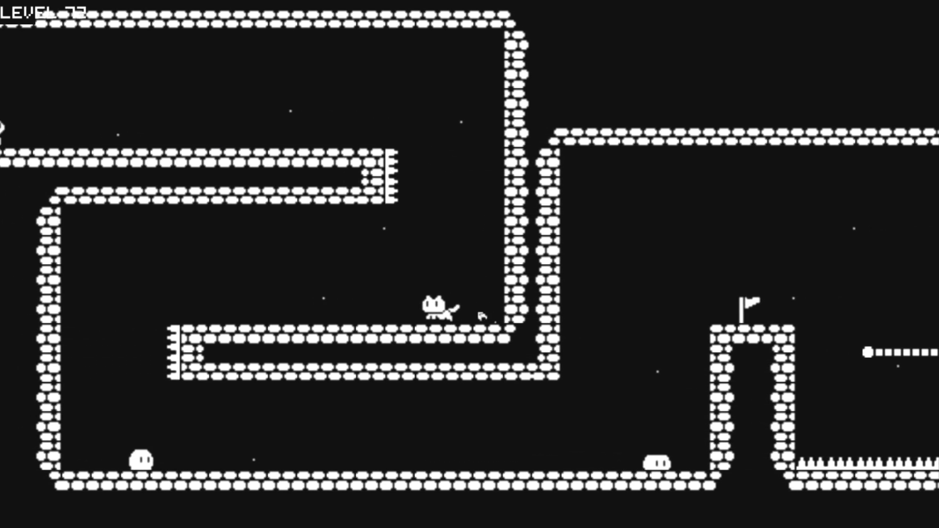
# Step: Reach the upper platform, ride the rope lift and enter the exit door to finish level 72
pyautogui.press('Left')
pyautogui.press('Up')
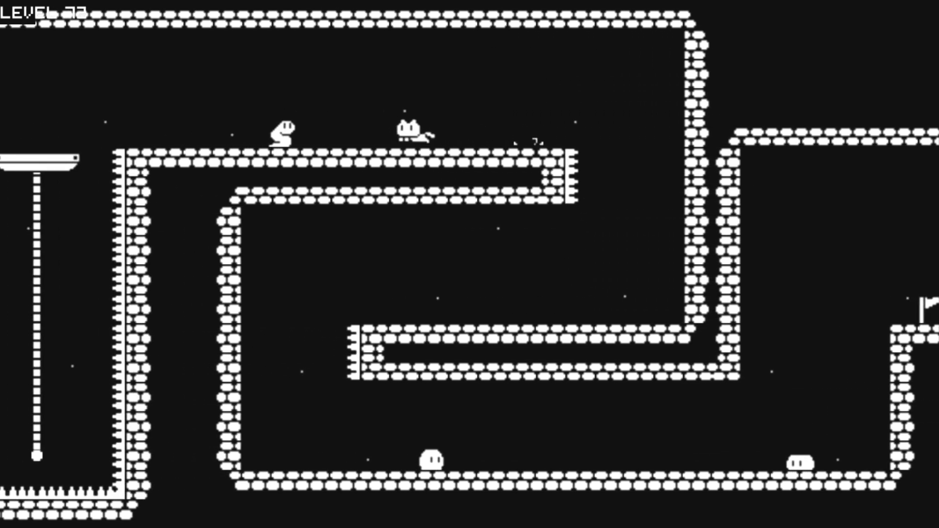
pyautogui.press('Up')
pyautogui.press('Left')
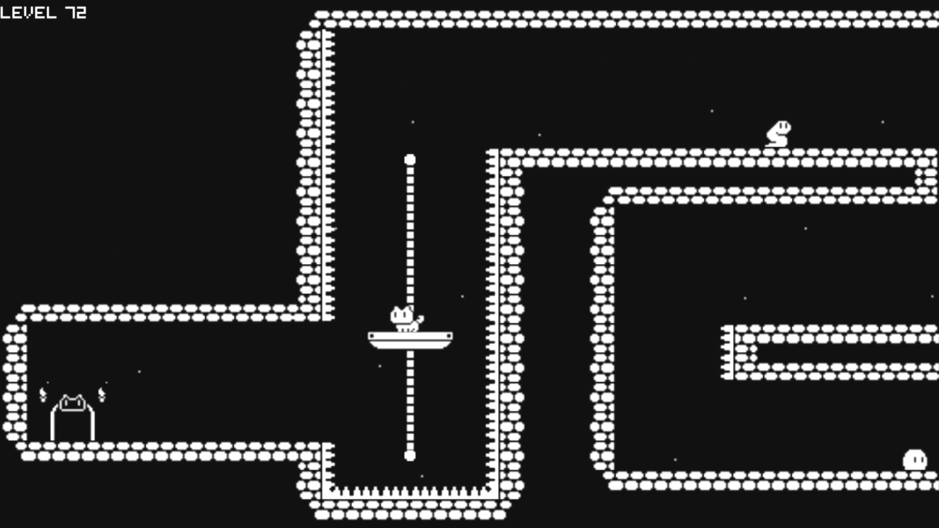
pyautogui.press('Left')
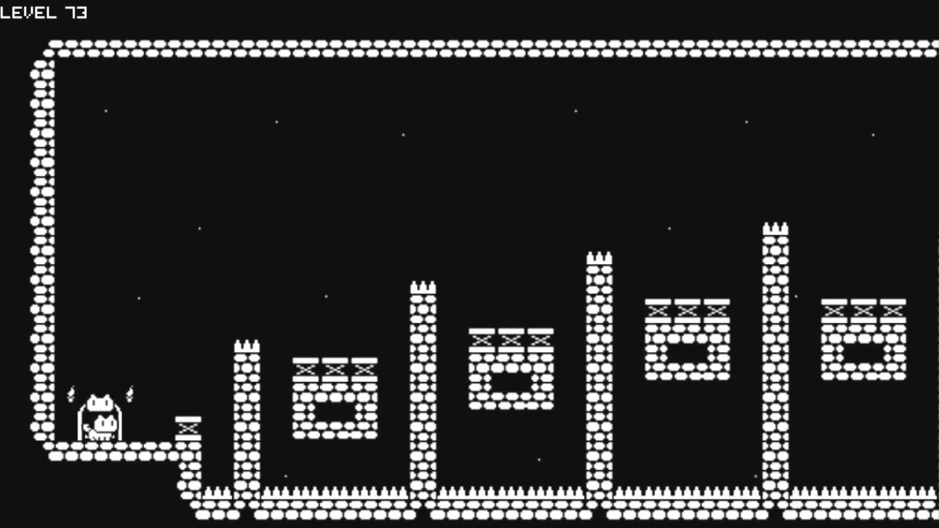